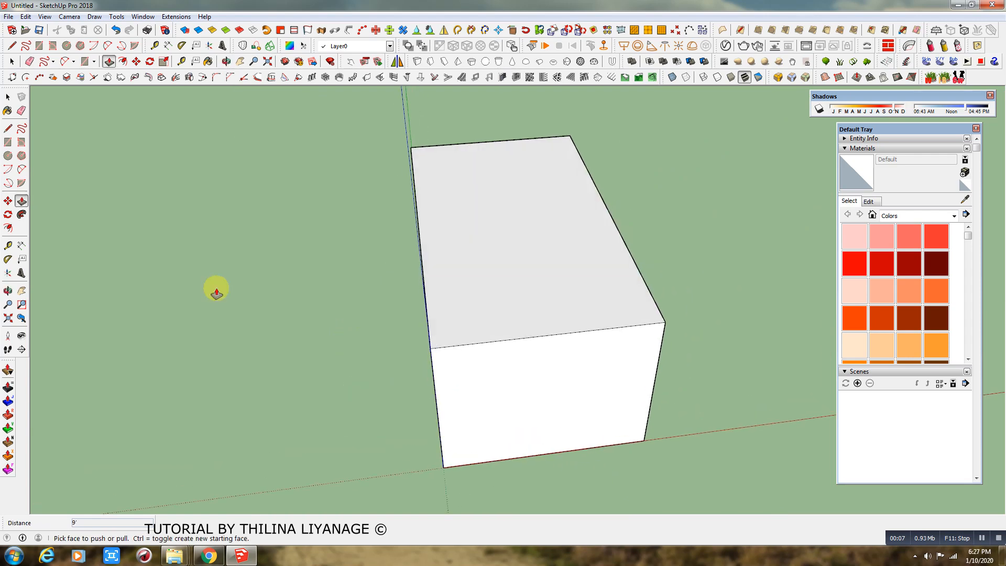
Create a hip roof on the box's top face using a 30° pitch and 3' 3 3/8" eaves overhang
left_click(12, 62)
left_click(501, 284)
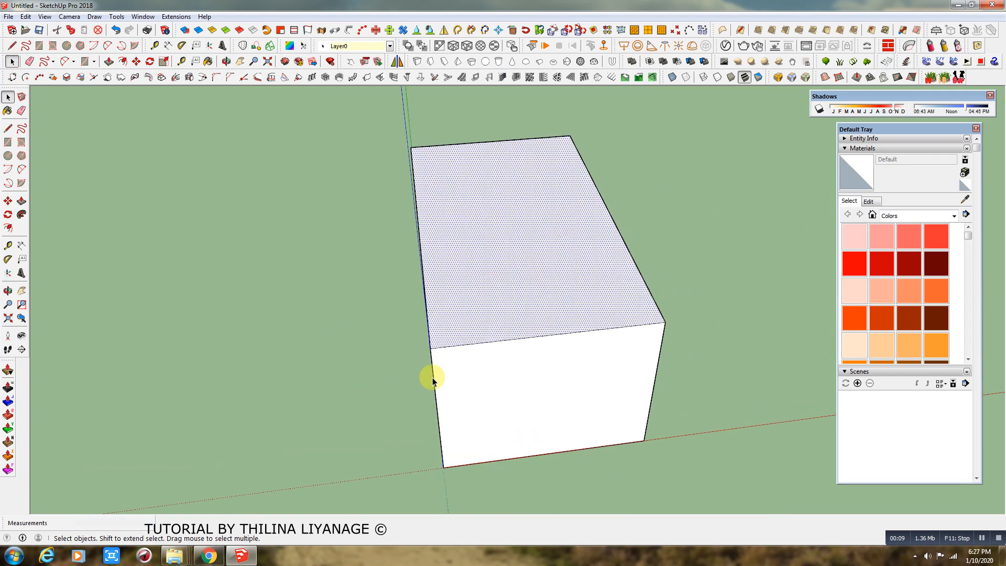
left_click(595, 78)
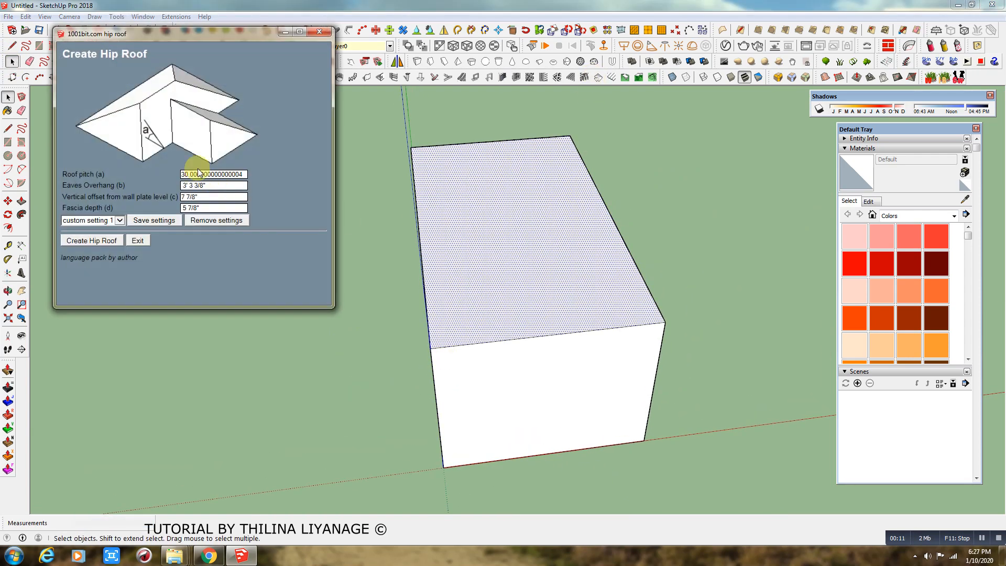
left_click(111, 241)
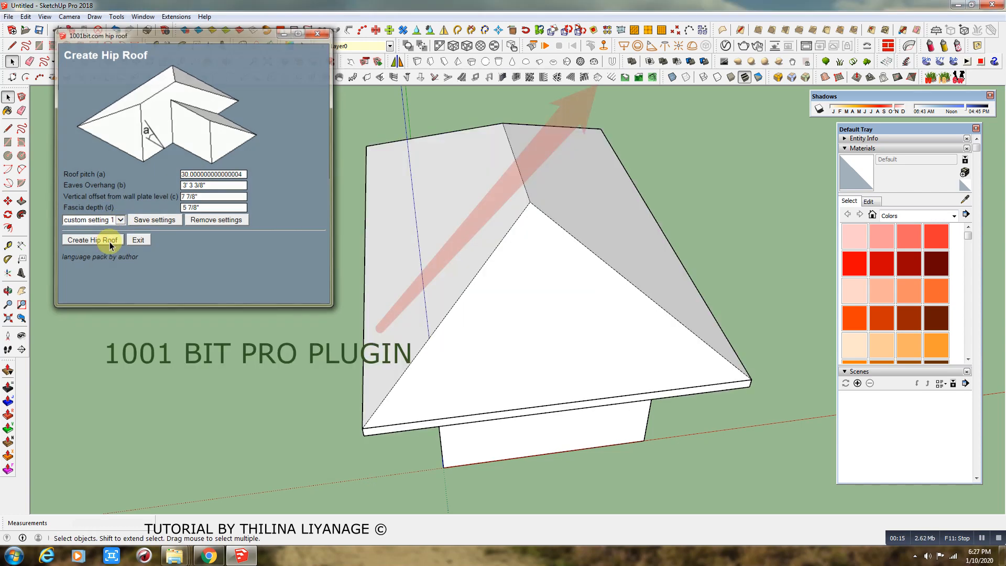
Draw a rectangle about 17' 4" by 31' 6" beside the roofed box and a smaller adjoining rectangle, laying out an L-shaped footprint
middle_click_drag(483, 413, 128, 106)
scroll(147, 251, "down", 3)
left_click(87, 59)
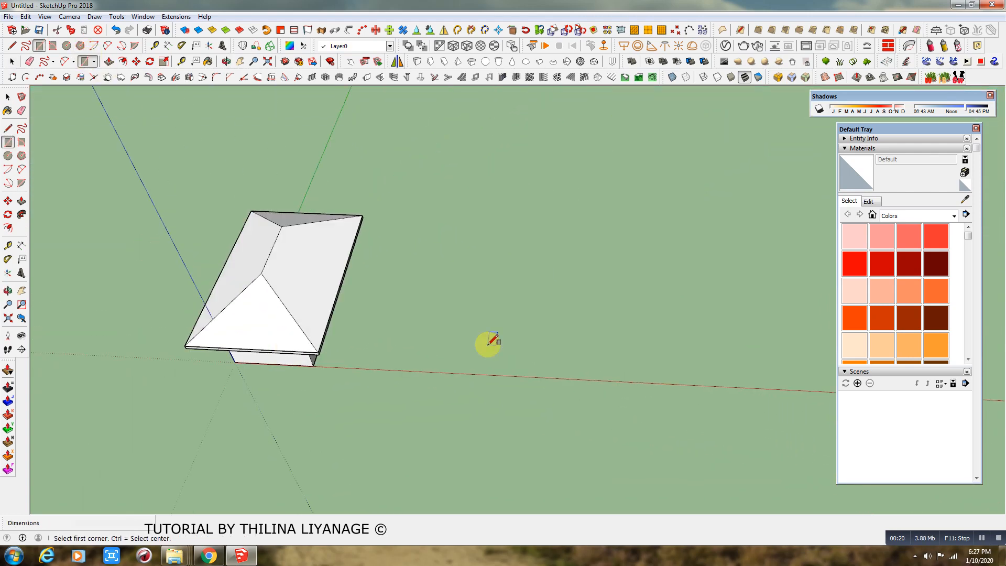
left_click(427, 371)
left_click(554, 227)
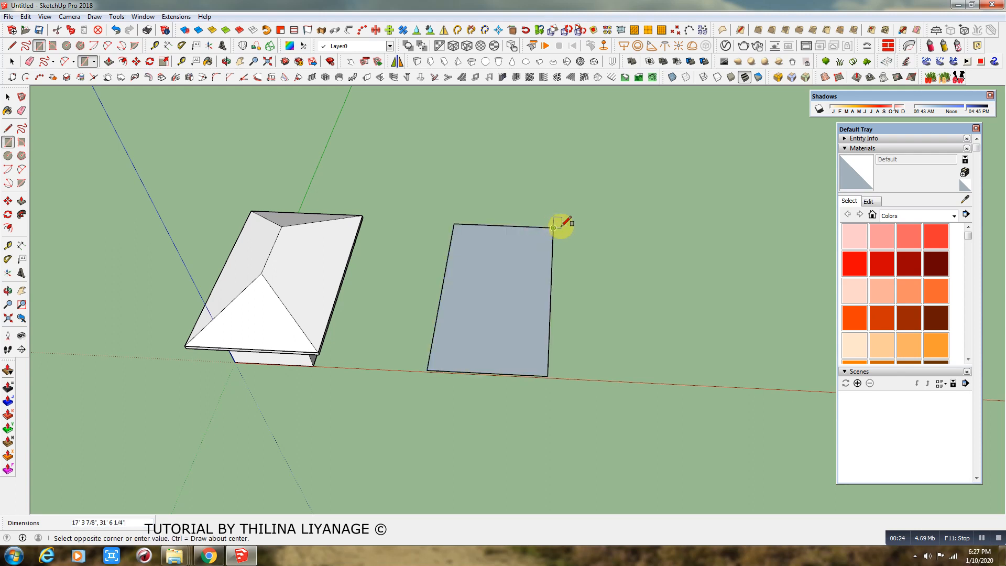
left_click(675, 306)
Erase the edge shared by the two rectangles and extrude the L-shaped face upward 9'
left_click(30, 61)
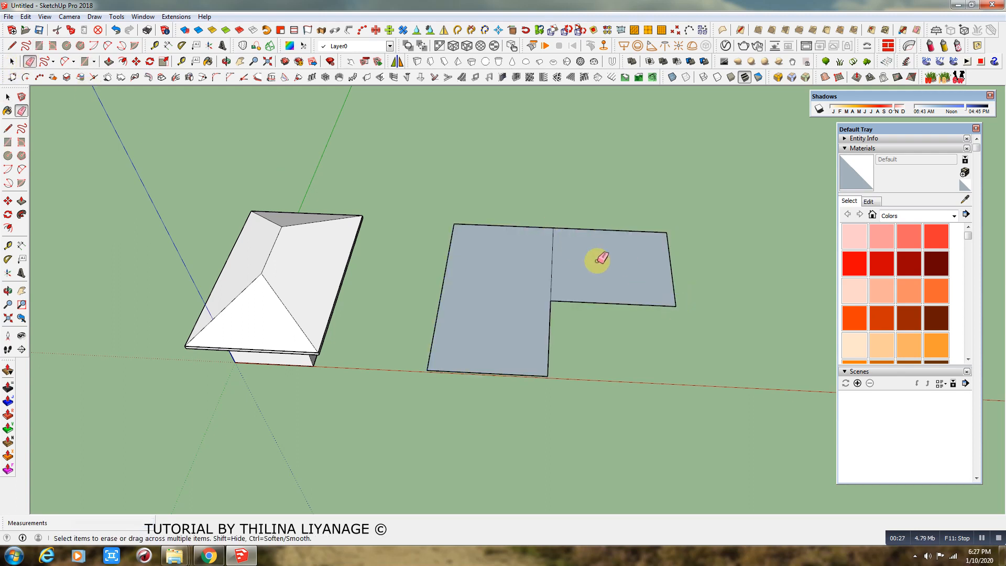
left_click(550, 262)
left_click(108, 61)
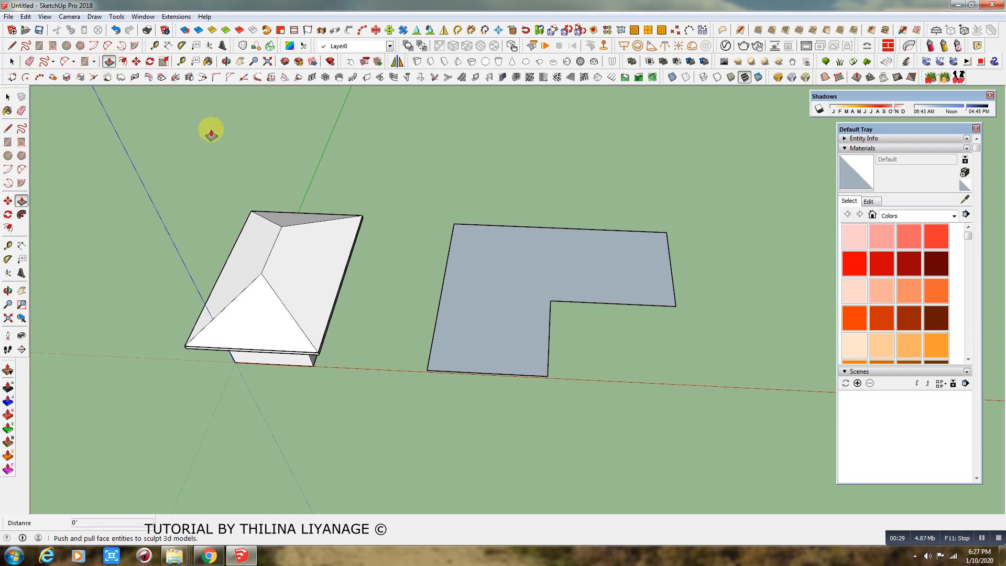
left_click_drag(535, 298, 512, 263)
Create a hip roof on the L-shaped block's top face with a 30° pitch and 3' 3 3/8" eaves overhang
left_click(11, 62)
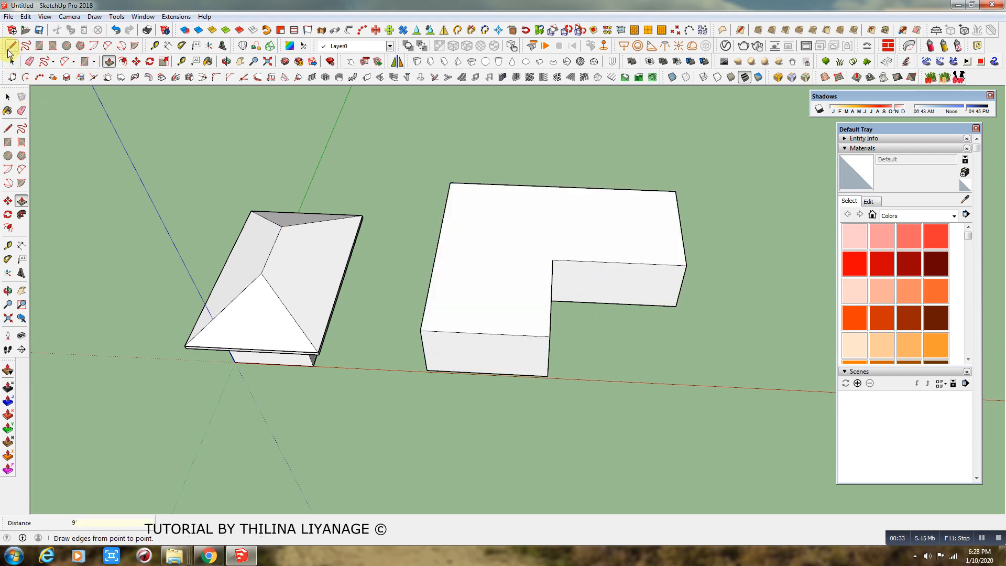
left_click(561, 219)
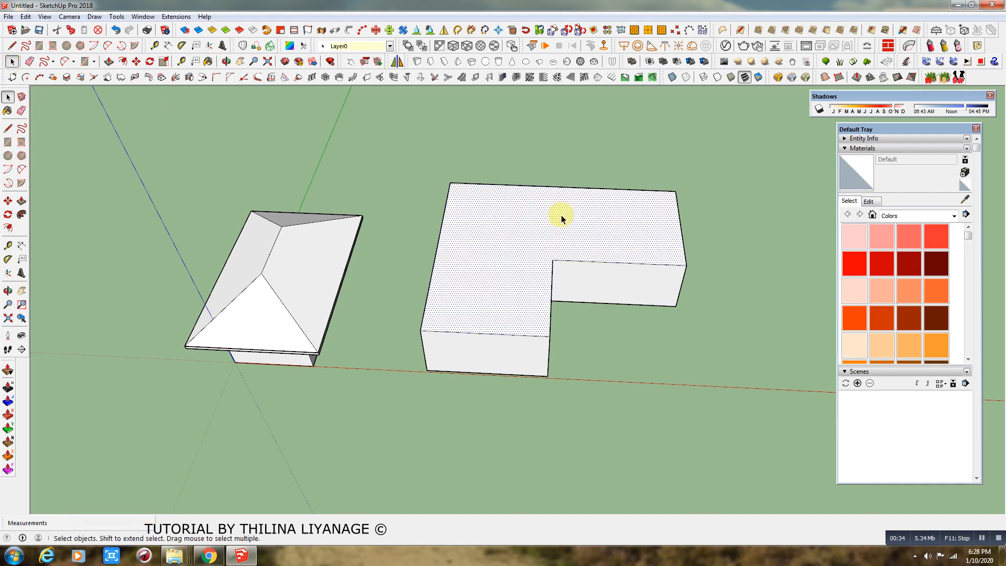
left_click(600, 77)
left_click(99, 241)
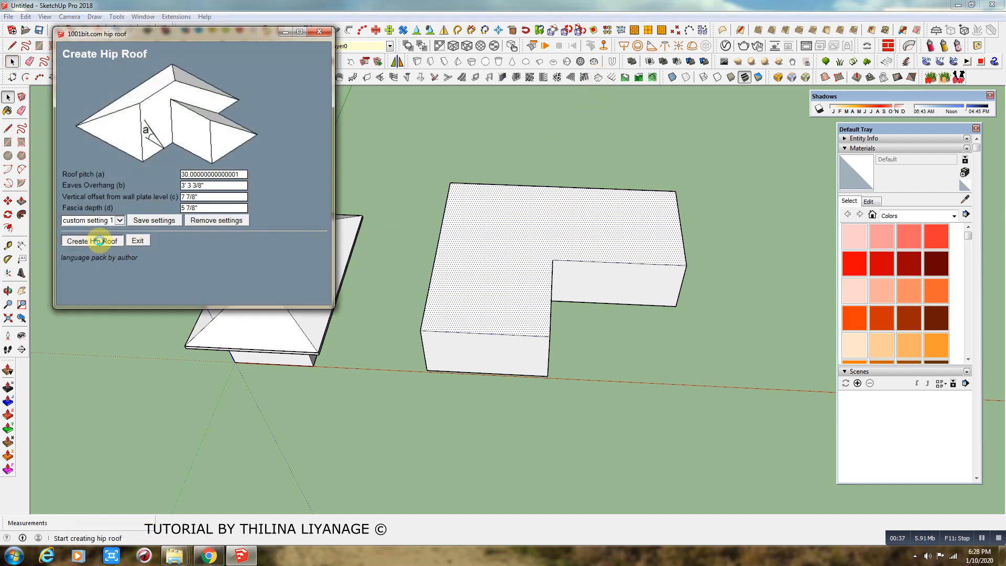
Select all the connected wall geometry under the small rectangular building's roof and make it a group
middle_click_drag(476, 389, 366, 342)
left_click_drag(206, 346, 205, 343)
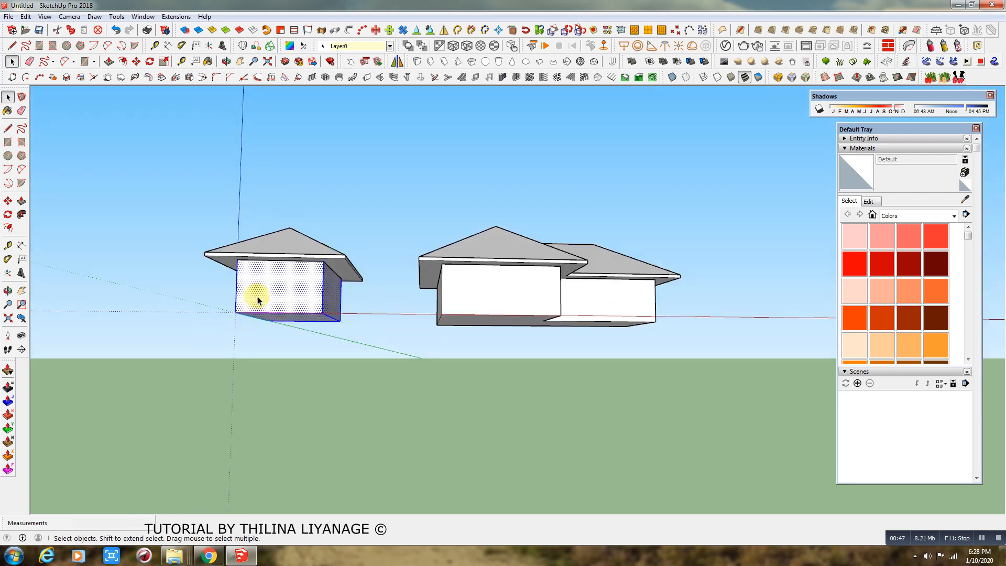
right_click(258, 293)
left_click(293, 178)
Select all the connected wall geometry of the L-shaped building and make it a group
middle_click_drag(323, 255, 304, 426)
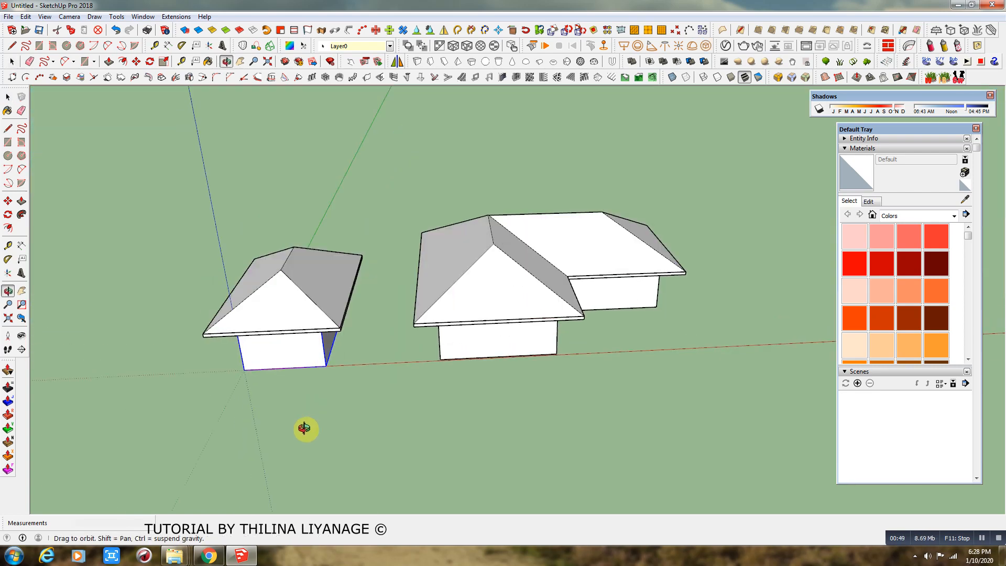
middle_click_drag(419, 253, 631, 303)
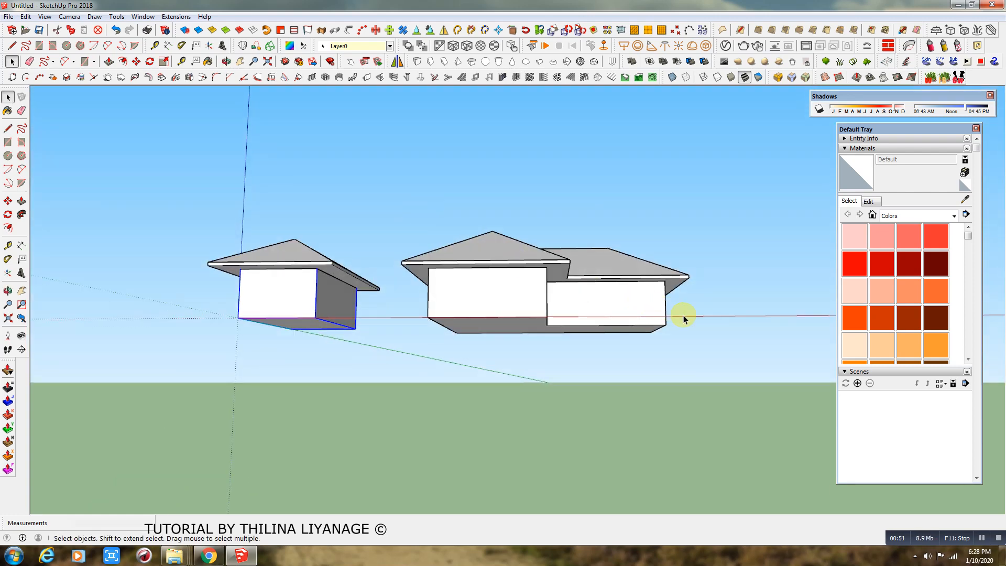
left_click_drag(401, 375, 402, 373)
right_click(465, 313)
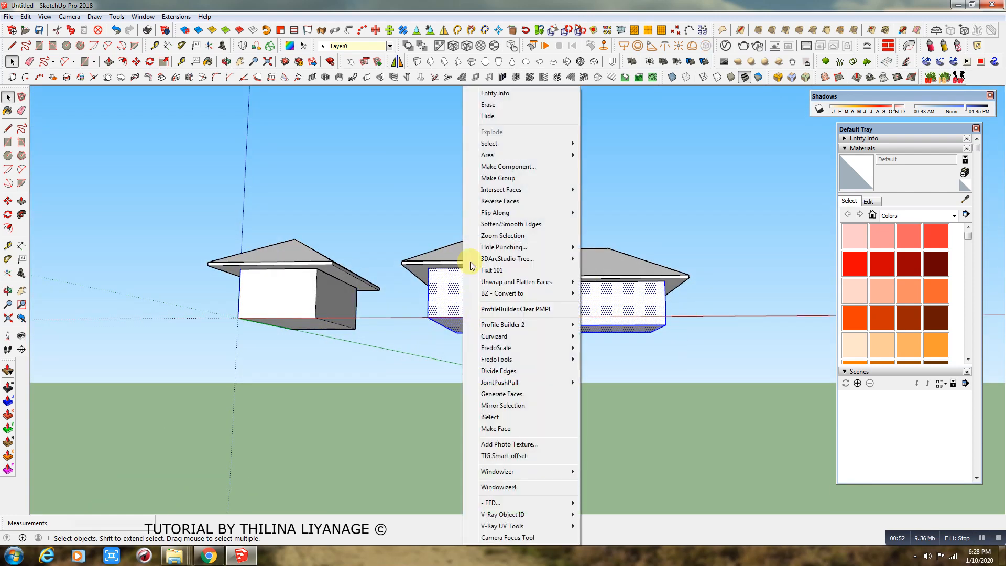
left_click(490, 182)
Copy the small building's wall group about 95' 9" along the red axis, beyond the L-shaped building
middle_click_drag(291, 310, 297, 407)
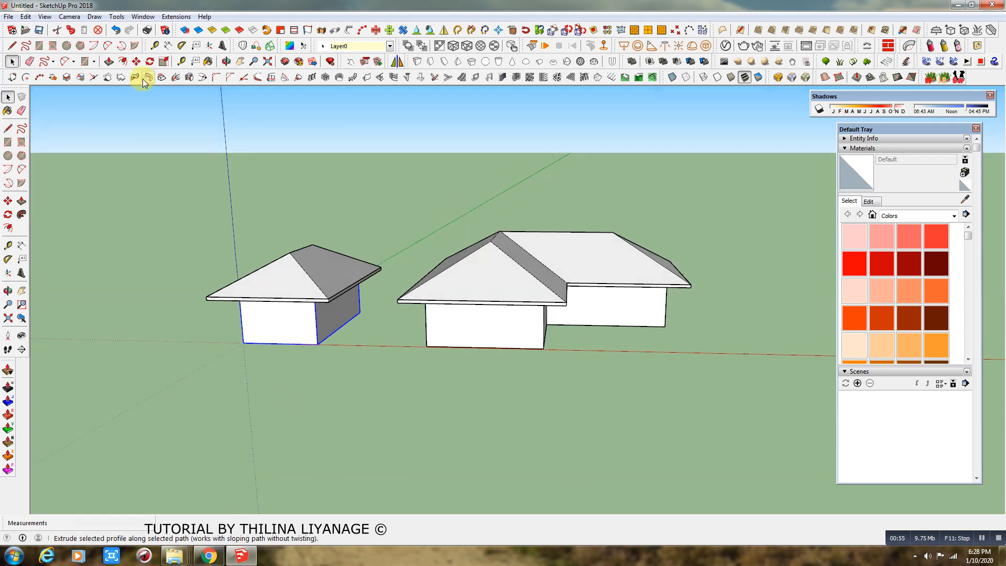
left_click(135, 61)
scroll(220, 330, "down", 3)
key("ctrl")
left_click(257, 383)
left_click(698, 393)
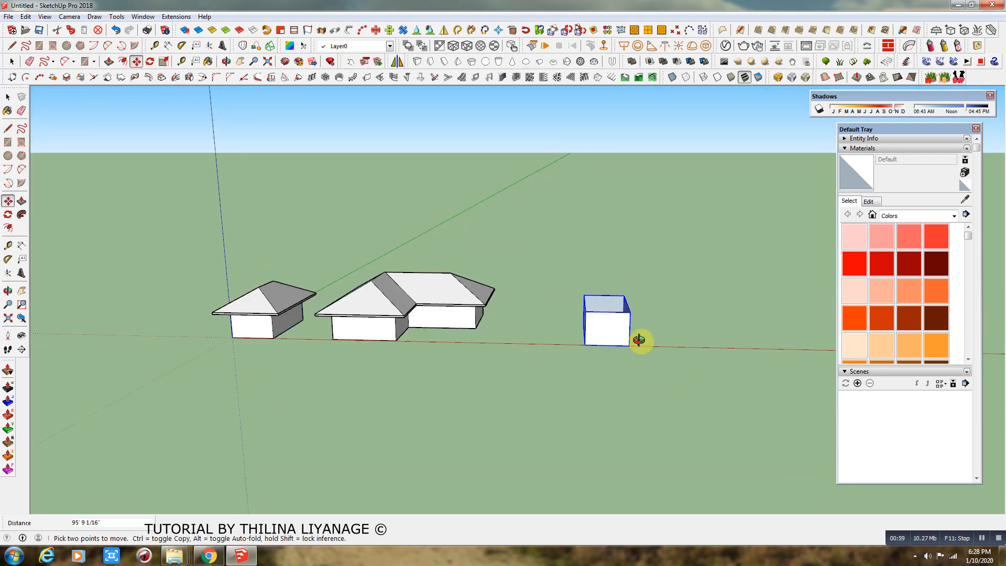
middle_click_drag(639, 339, 585, 357)
left_click(12, 61)
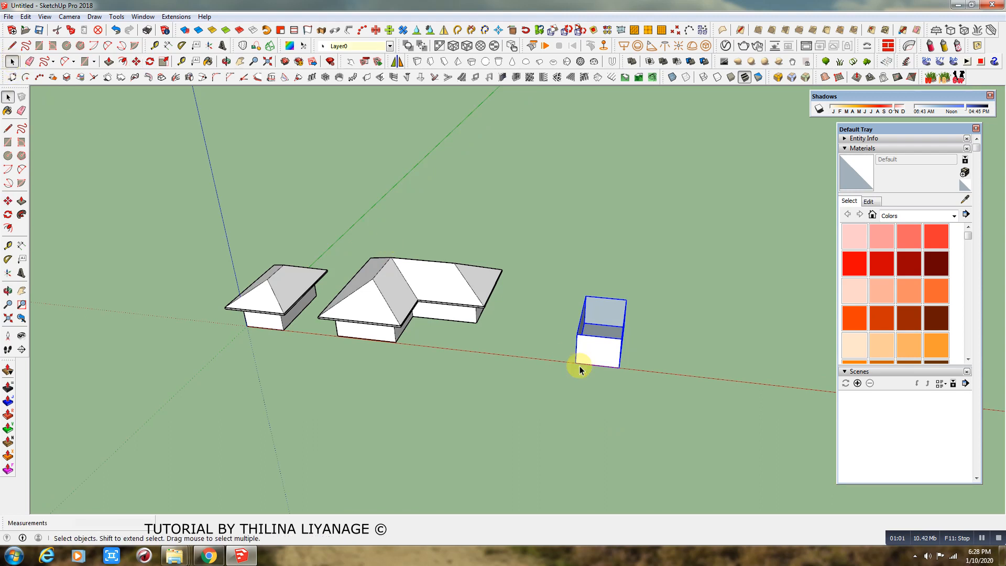
double_click(600, 354)
scroll(597, 348, "up", 3)
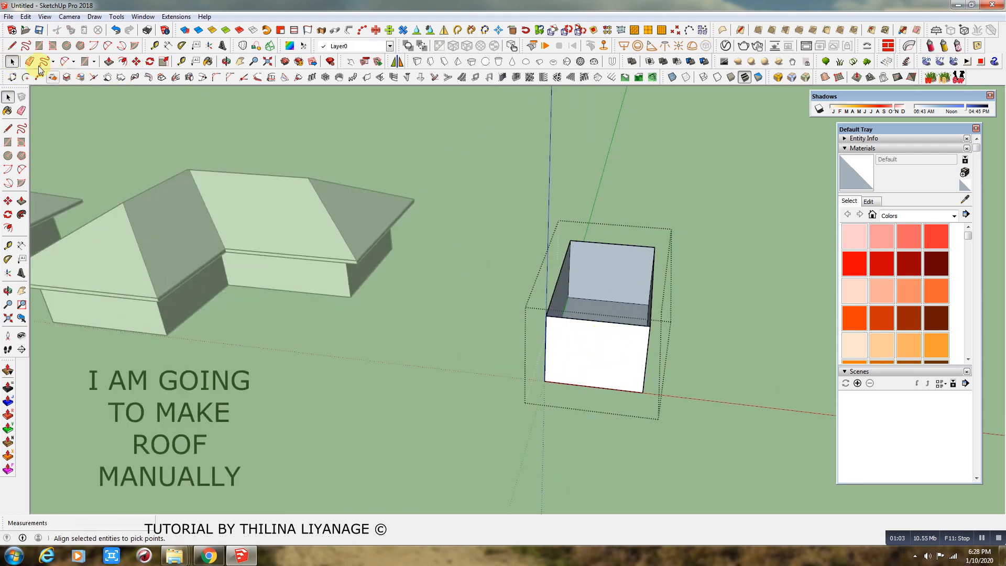
left_click(54, 61)
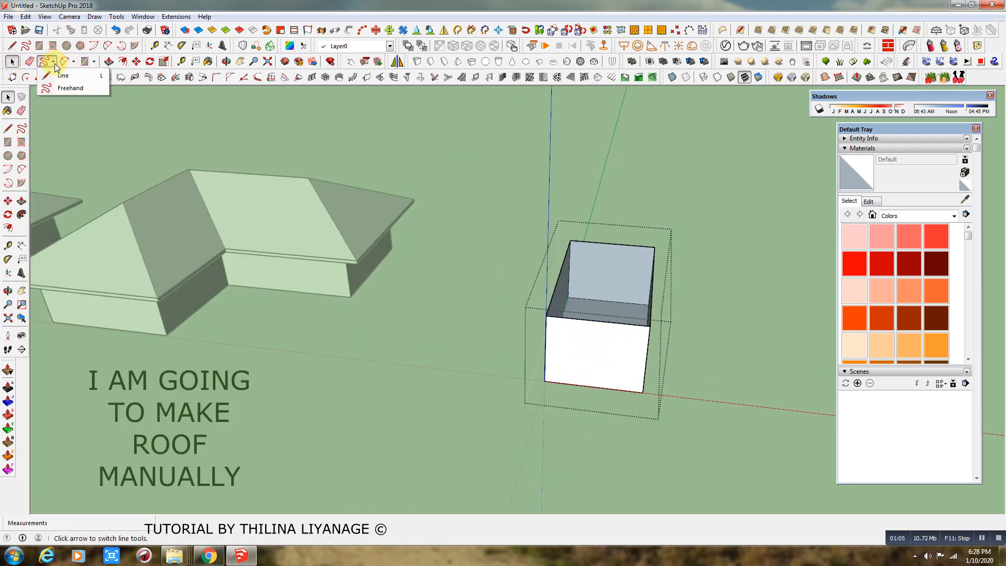
left_click(66, 76)
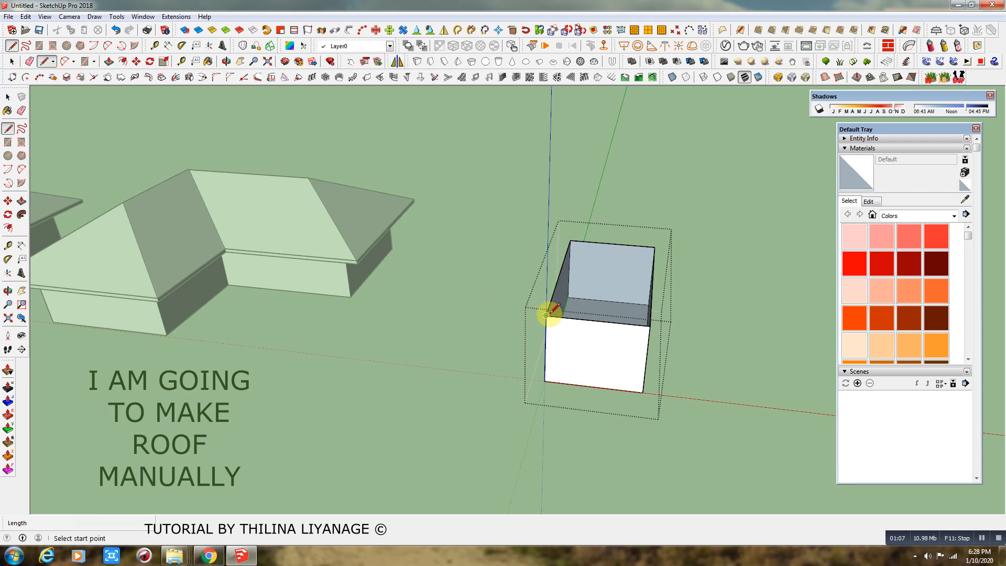
middle_click_drag(566, 242, 419, 247)
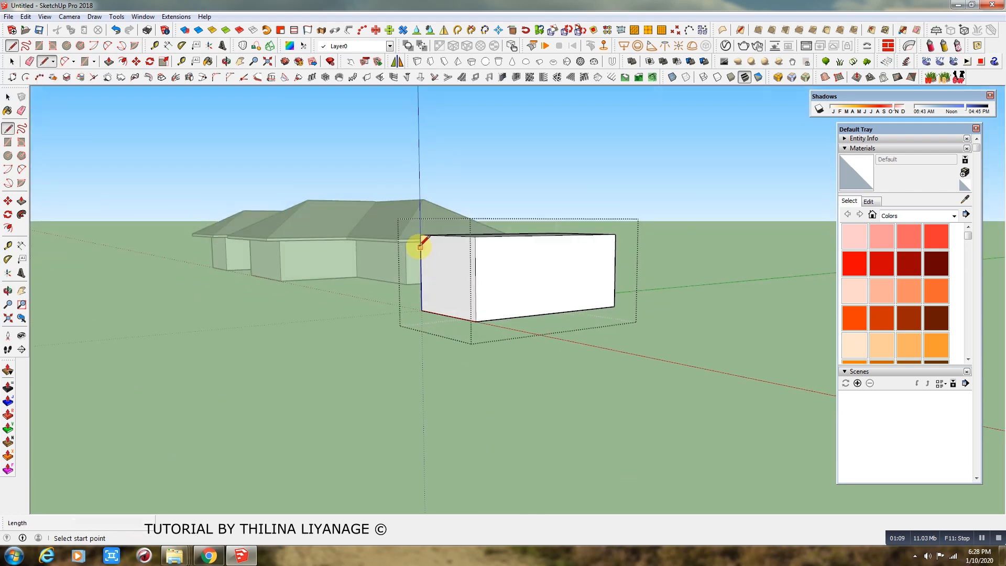
scroll(419, 246, "up", 2)
left_click(11, 64)
left_click(486, 280)
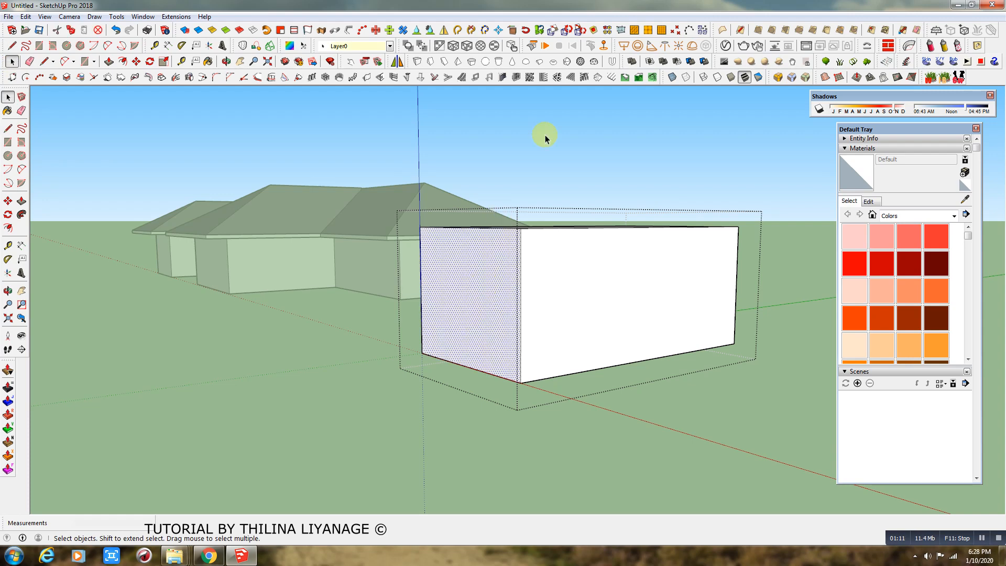
scroll(545, 135, "up", 3)
left_click(545, 151)
Use the Protractor to add a 30° guide line rising from the copied box's upper corner along its long side
scroll(540, 167, "down", 3)
middle_click_drag(518, 234, 256, 207)
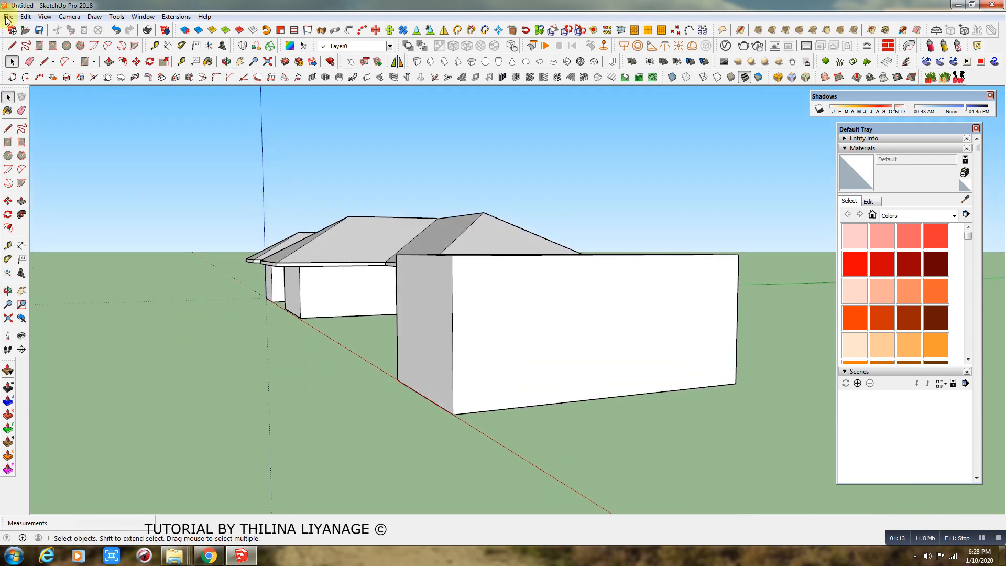
left_click(8, 259)
middle_click_drag(348, 291, 246, 281)
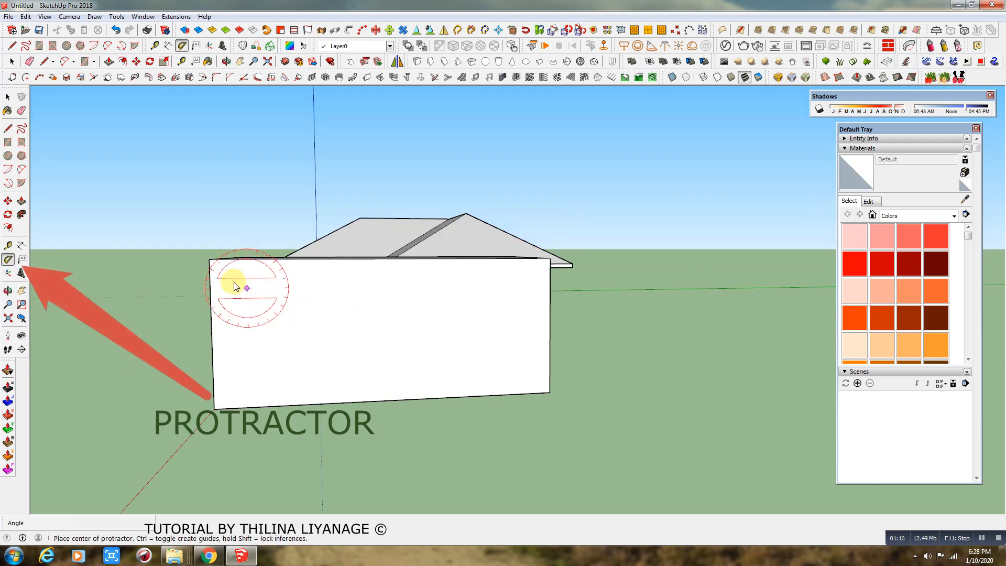
left_click(209, 259)
left_click(260, 258)
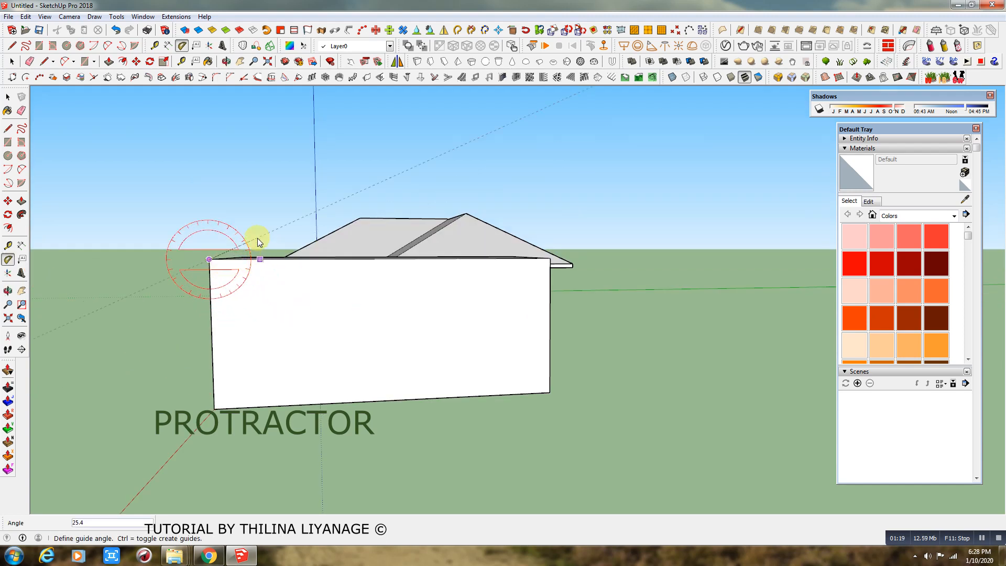
type("30")
key("Return")
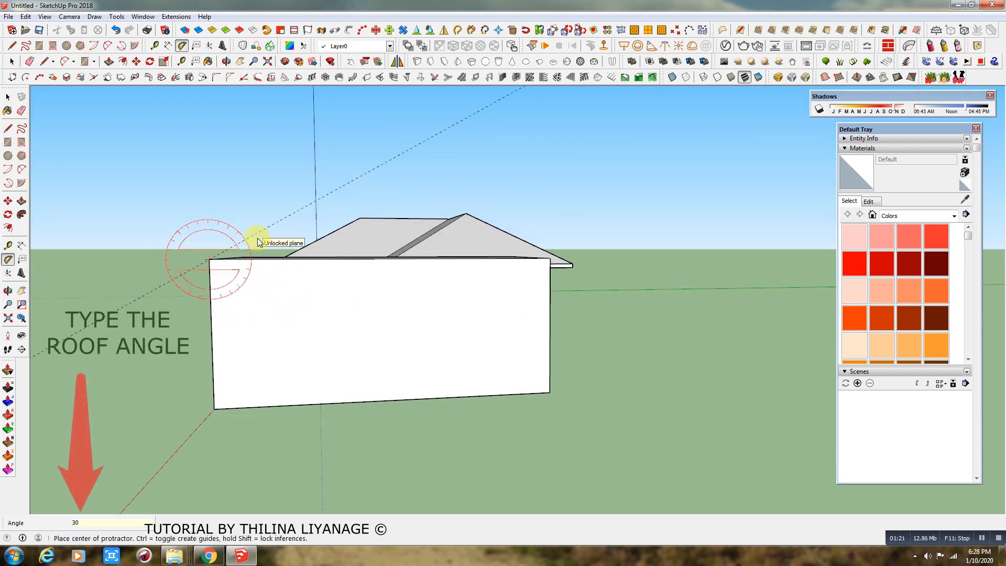
Draw a closed, four-sided eave profile with 3' sloping edges, running down the guide line from the box's upper corner
key("l")
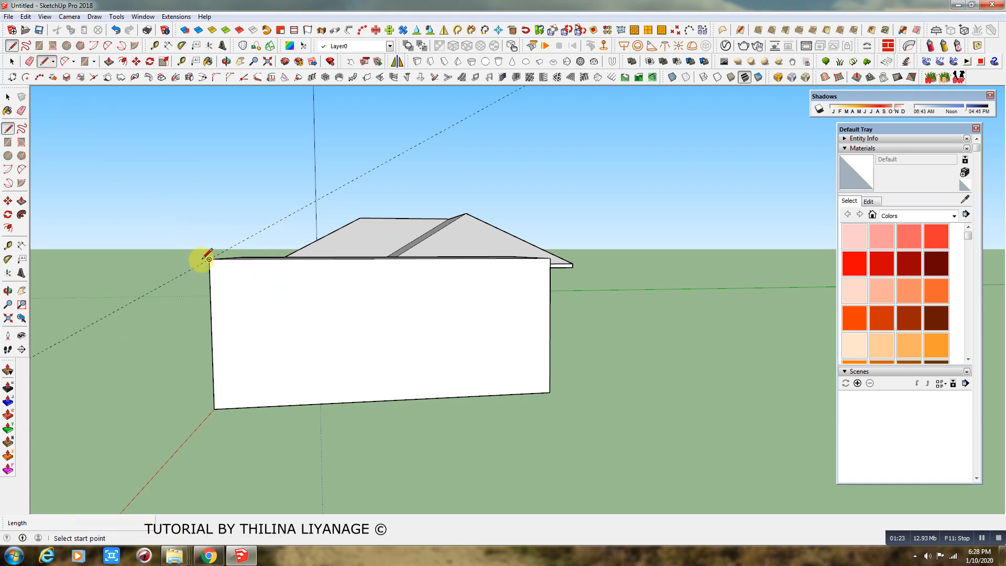
left_click(210, 259)
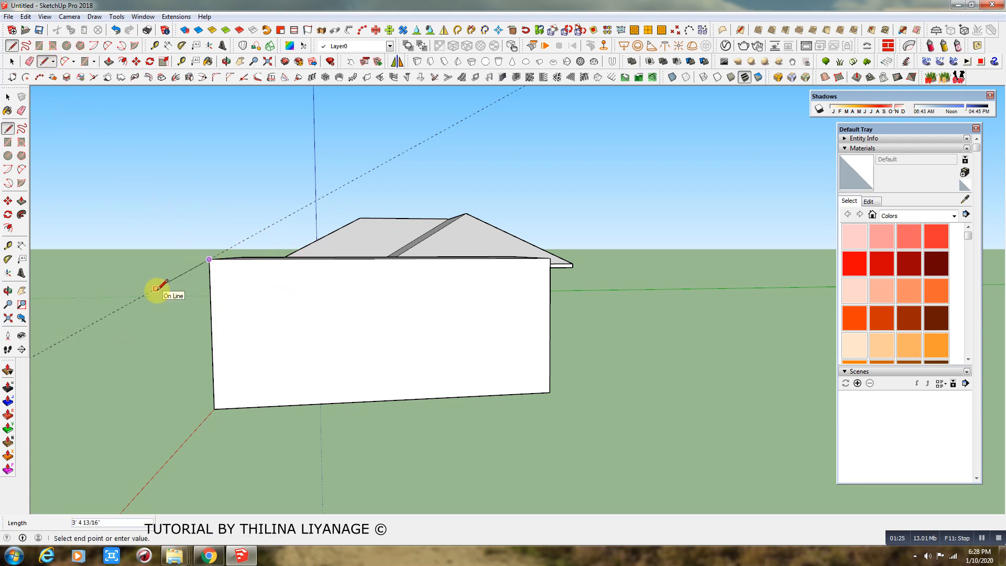
left_click(162, 284)
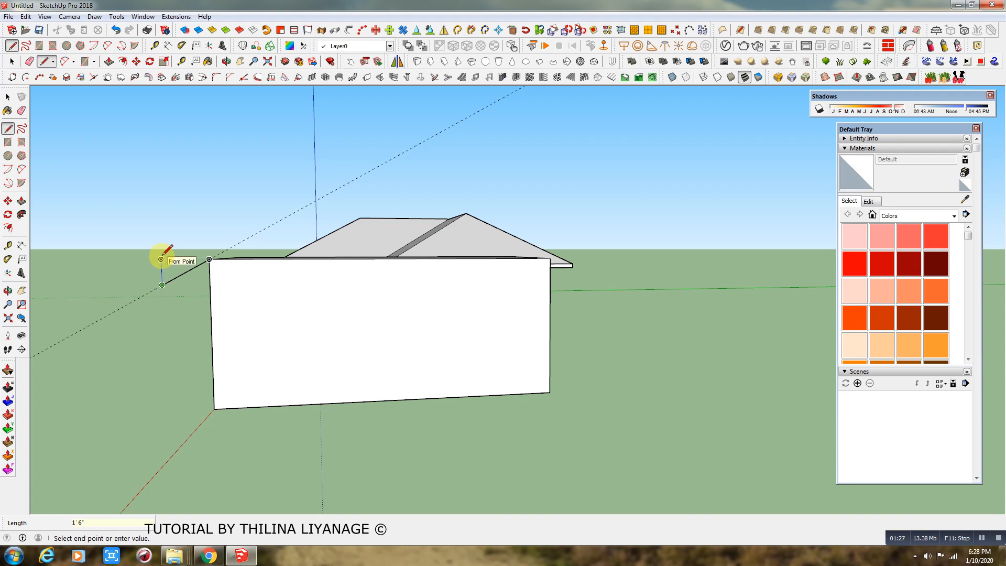
key("Return")
key("Escape")
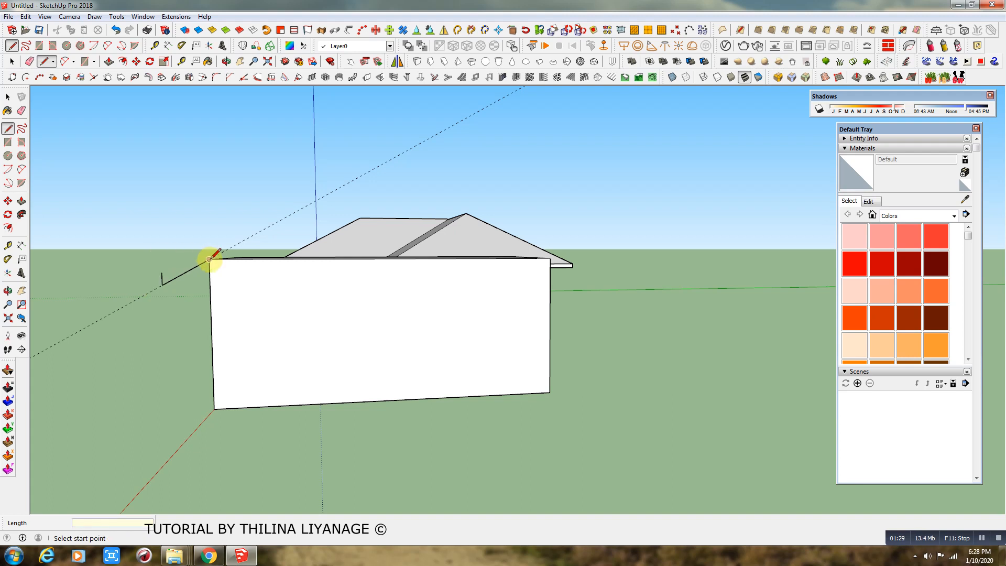
key("Return")
left_click(161, 272)
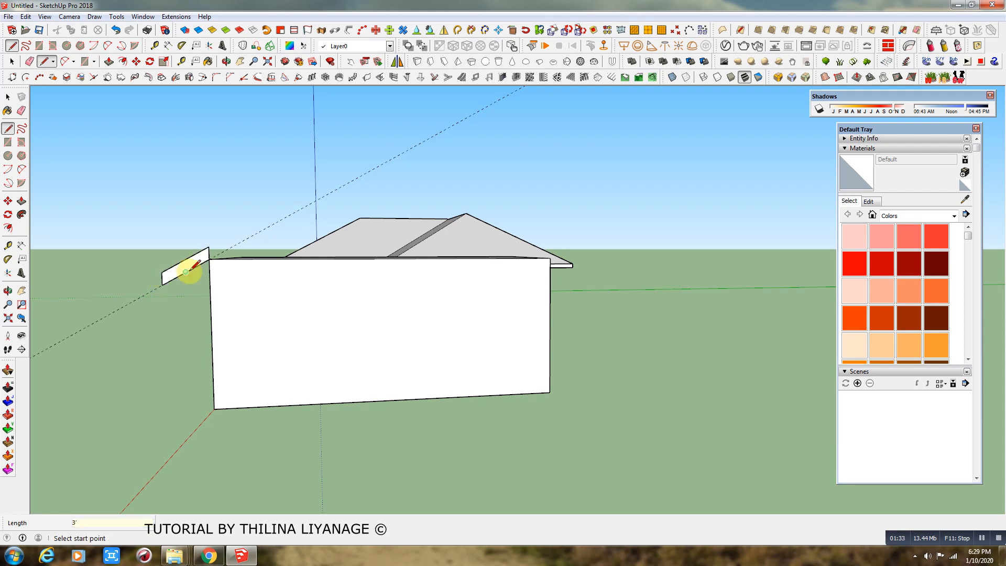
Erase the angled guide line and select the eave profile face
middle_click_drag(168, 270, 197, 355)
left_click(30, 62)
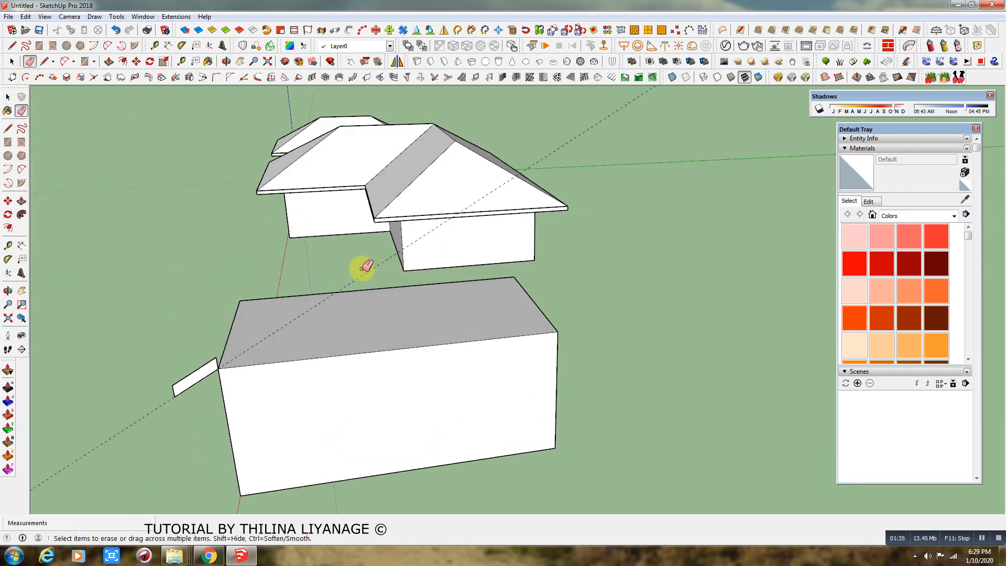
left_click(12, 63)
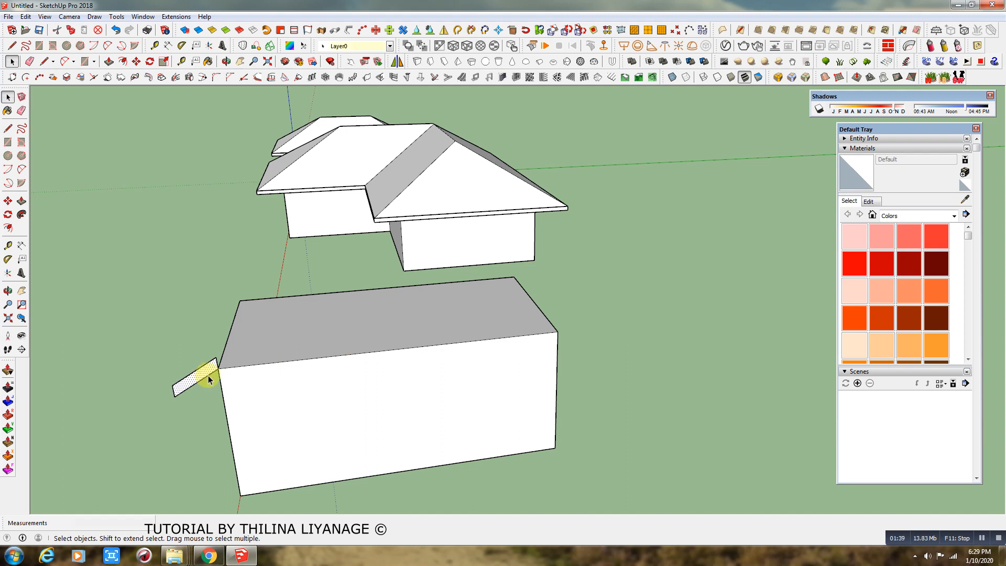
Trace the box's upper perimeter with lines through its corners to form the closed roof eave path
left_click(44, 62)
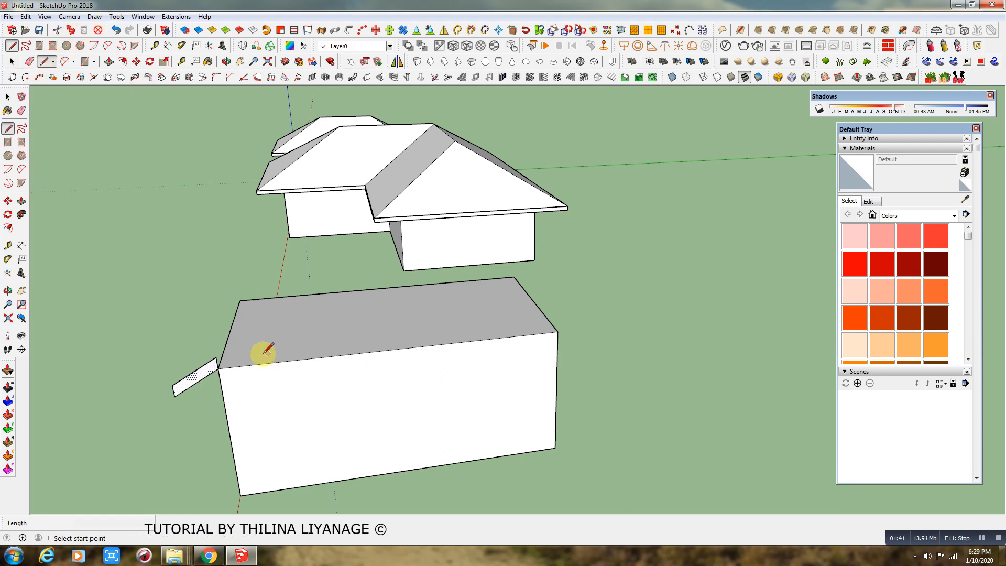
left_click(218, 369)
left_click(239, 300)
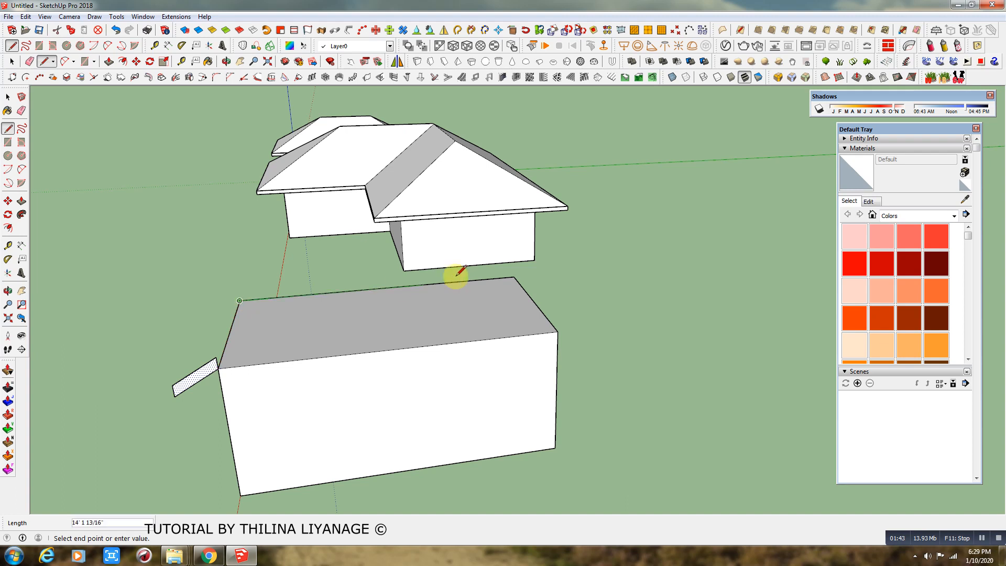
left_click(558, 330)
left_click(218, 367)
middle_click_drag(218, 366, 193, 404)
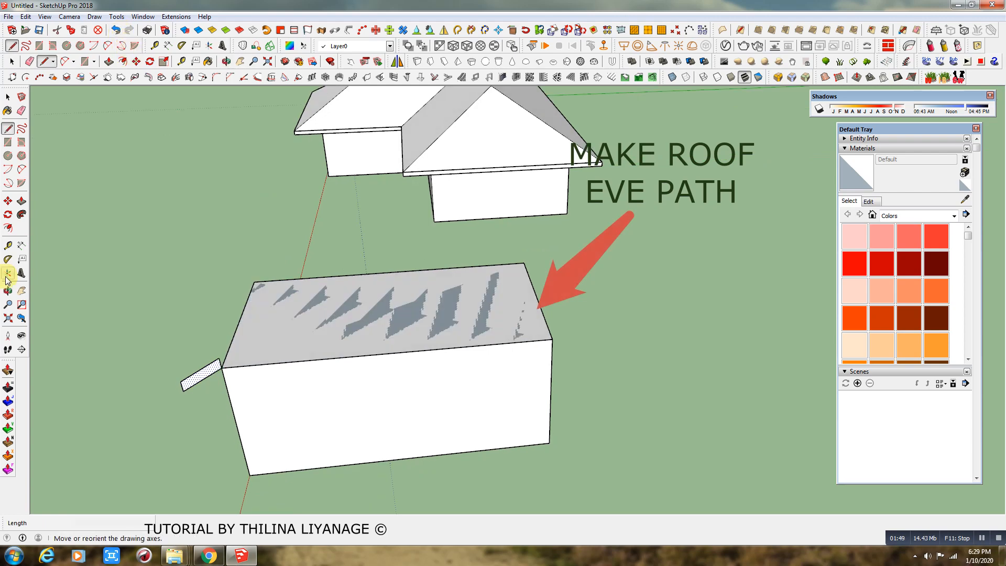
Use Follow Me to sweep the eave profile around the box's upper perimeter
left_click(21, 214)
mouse_move(219, 365)
left_mouse_down()
mouse_move(276, 276)
mouse_move(317, 279)
mouse_move(309, 274)
left_mouse_up()
middle_click_drag(310, 274, 278, 341)
mouse_move(217, 386)
left_mouse_down()
mouse_move(261, 290)
mouse_move(278, 283)
mouse_move(512, 287)
mouse_move(519, 353)
mouse_move(501, 400)
mouse_move(254, 397)
left_mouse_up()
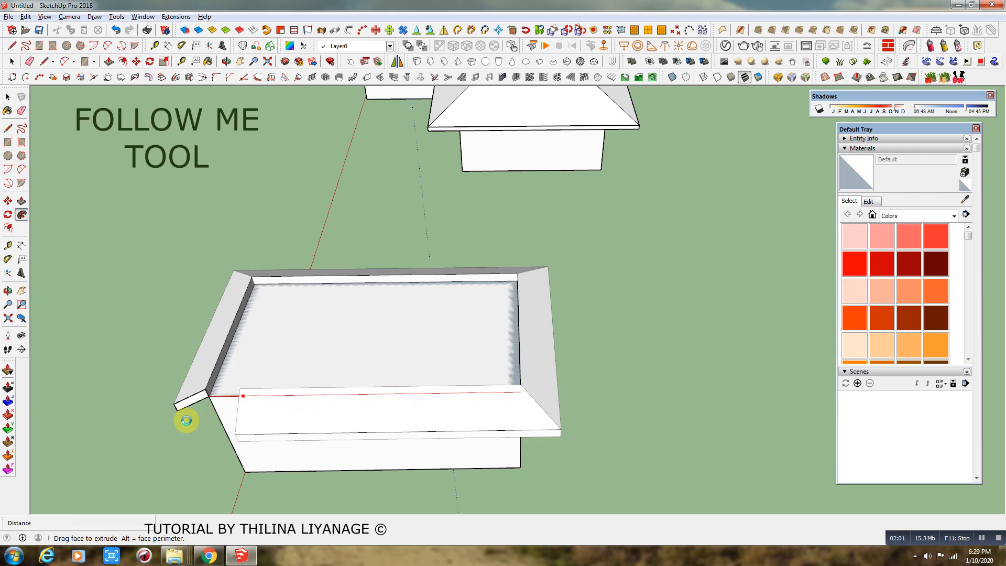
left_click_drag(186, 421, 203, 386)
middle_click_drag(202, 386, 261, 353)
Draw an edge about 2' 2 3/16" long at the open eave end beside the box's upper corner
left_click(109, 62)
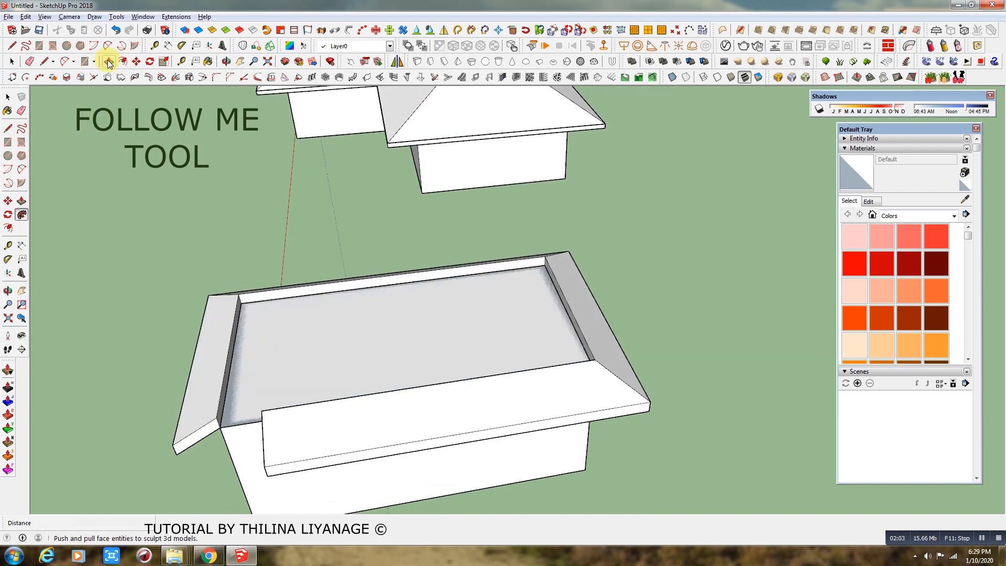
scroll(248, 442, "up", 2)
left_click_drag(195, 429, 210, 405)
scroll(323, 318, "down", 3)
left_click(44, 61)
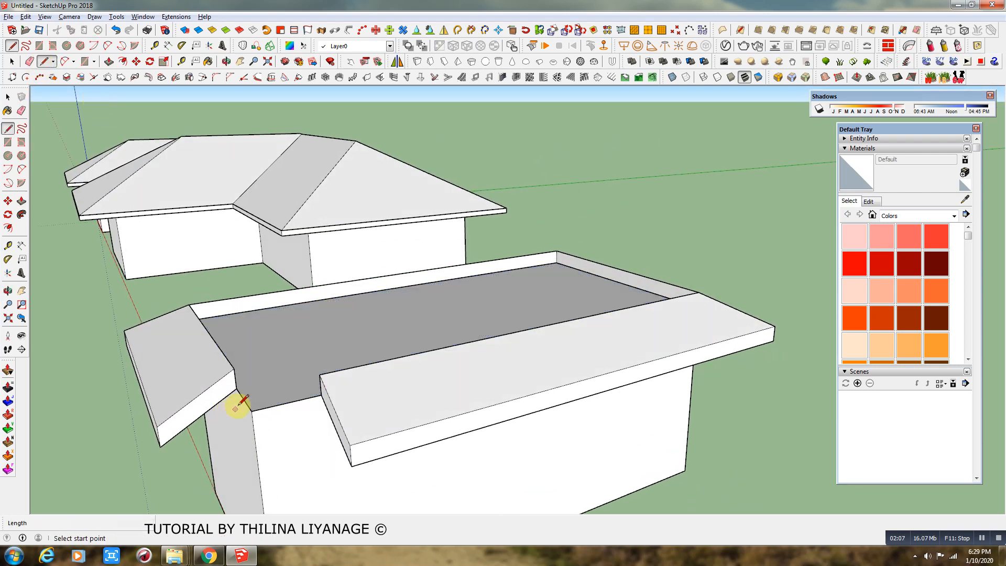
left_click(237, 388)
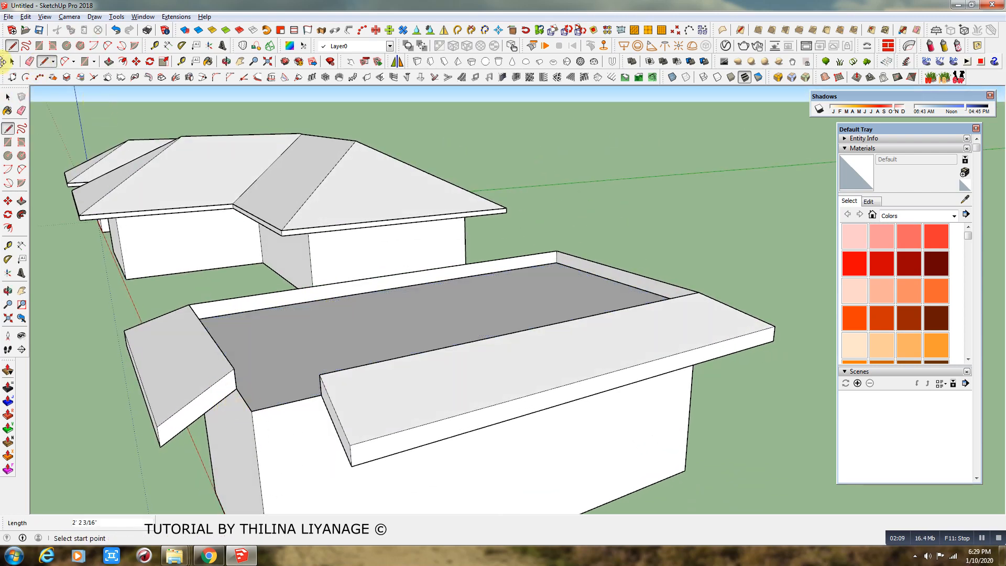
Extrude the open eave end face around the box corner with Follow Me so it joins the other open eave end
left_click(22, 215)
scroll(291, 422, "up", 2)
left_click_drag(226, 400, 331, 384)
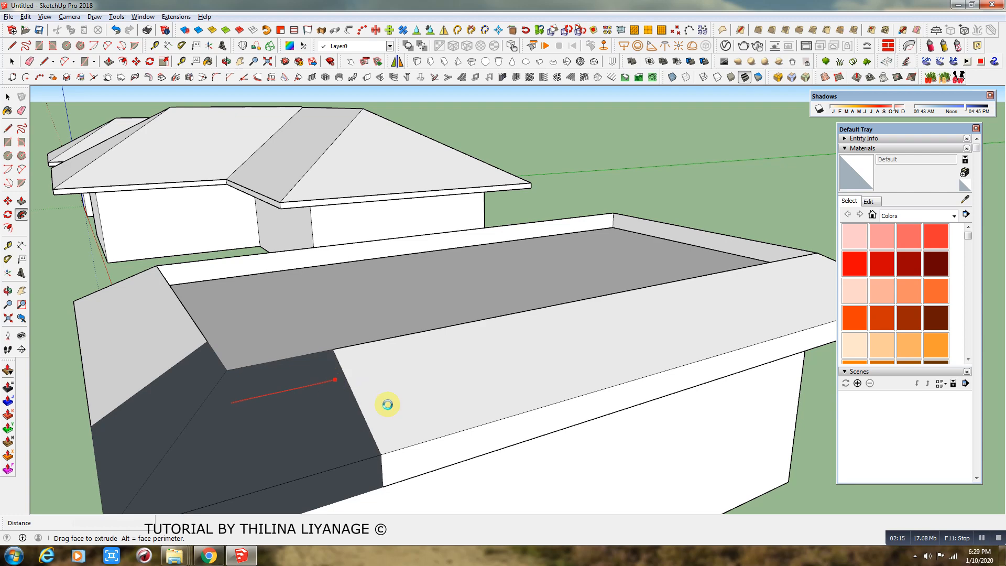
scroll(425, 362, "down", 2)
middle_click_drag(368, 407, 492, 427)
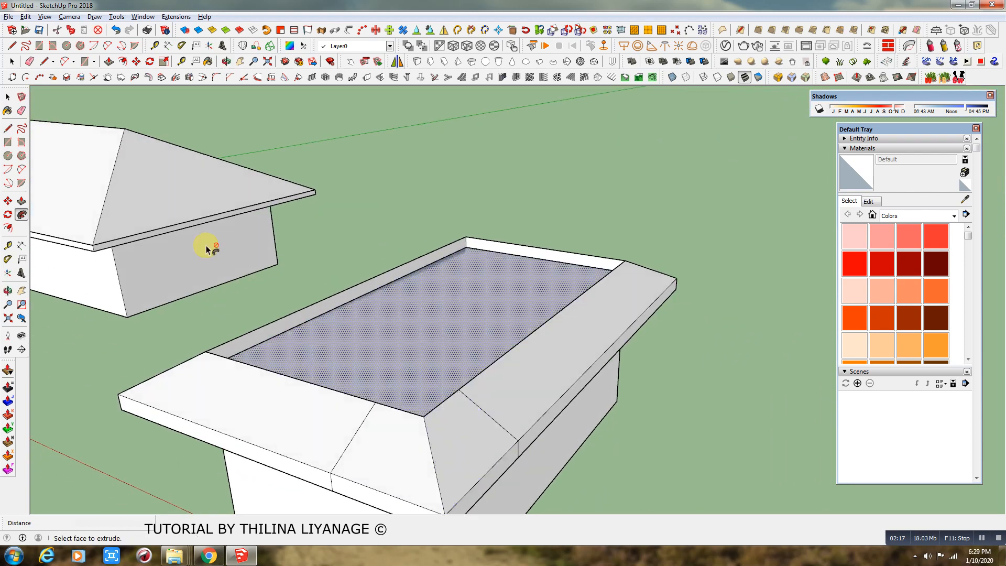
Draw two hip lines from the upper eave corners at one short end, extending the existing hip edges until they cross
left_click(12, 61)
middle_click_drag(212, 419, 220, 349)
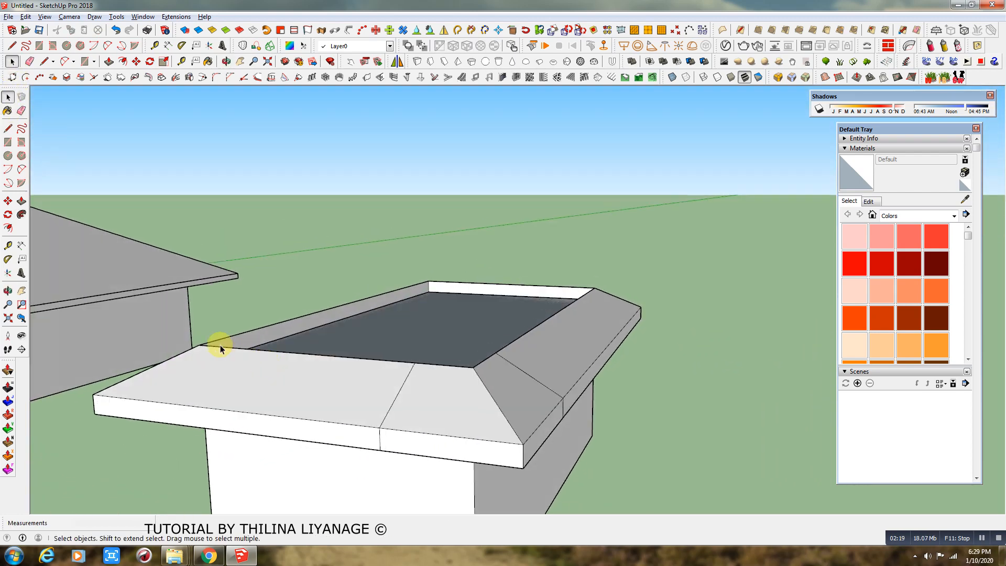
left_click(44, 61)
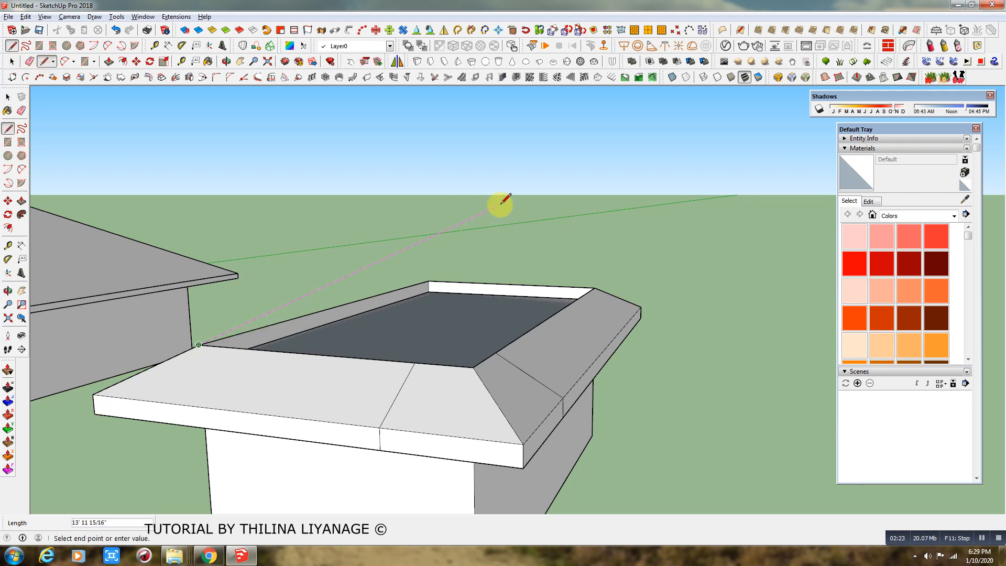
left_click(545, 189)
middle_click_drag(541, 193, 618, 303)
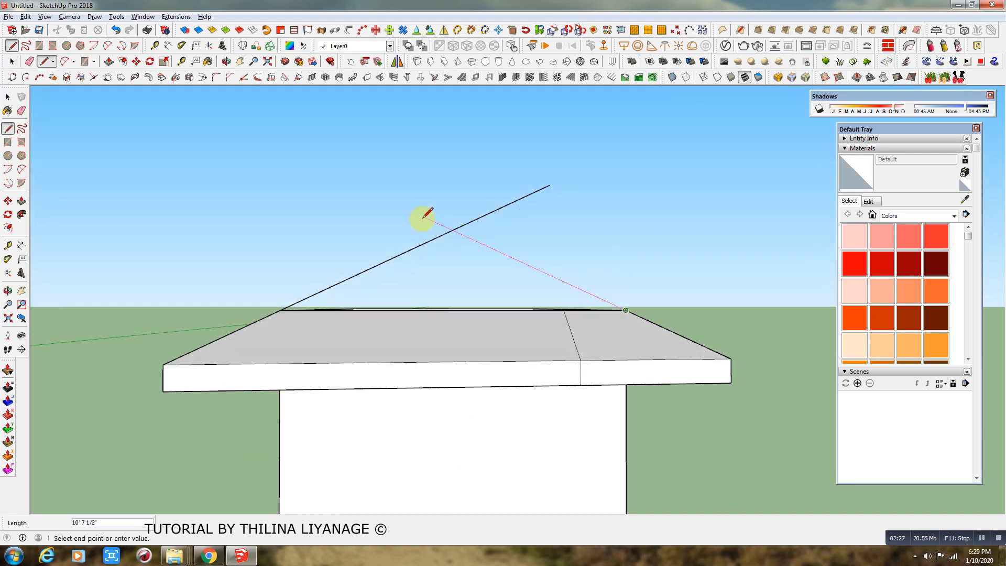
left_click(454, 228)
mouse_move(455, 228)
middle_mouse_down()
mouse_move(464, 281)
mouse_move(417, 350)
mouse_move(63, 399)
mouse_move(332, 337)
mouse_move(121, 337)
middle_mouse_up()
Draw the opposite end's two hip lines as extensions of the eave's hip edges and connect both hip intersections with a ridge line
left_click(499, 306)
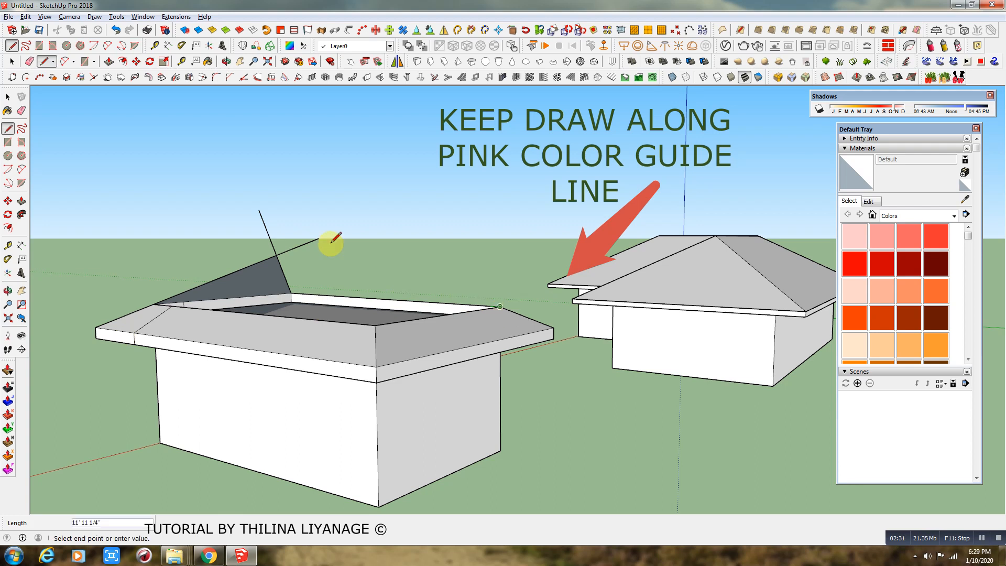
left_click(276, 219)
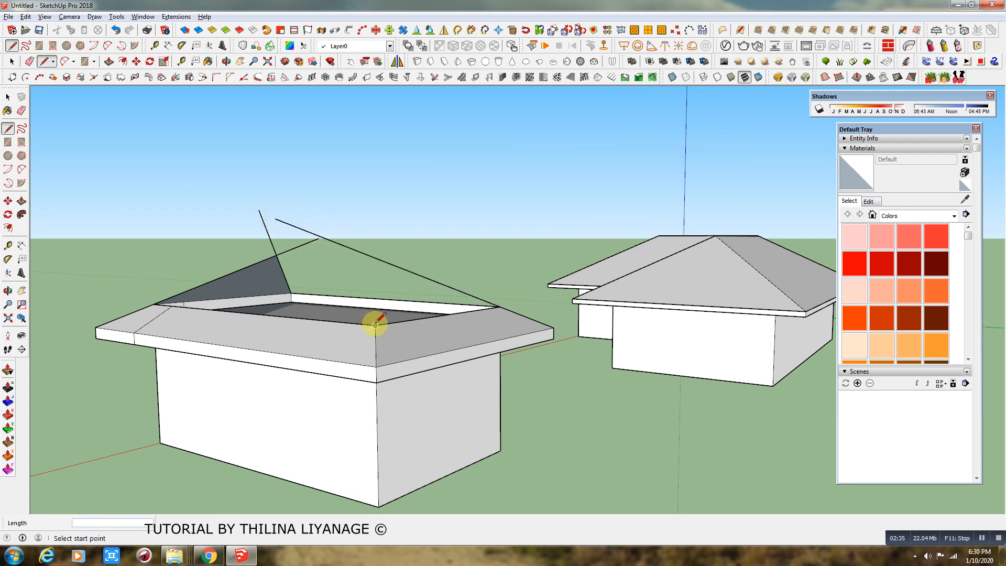
middle_click_drag(370, 221, 270, 260)
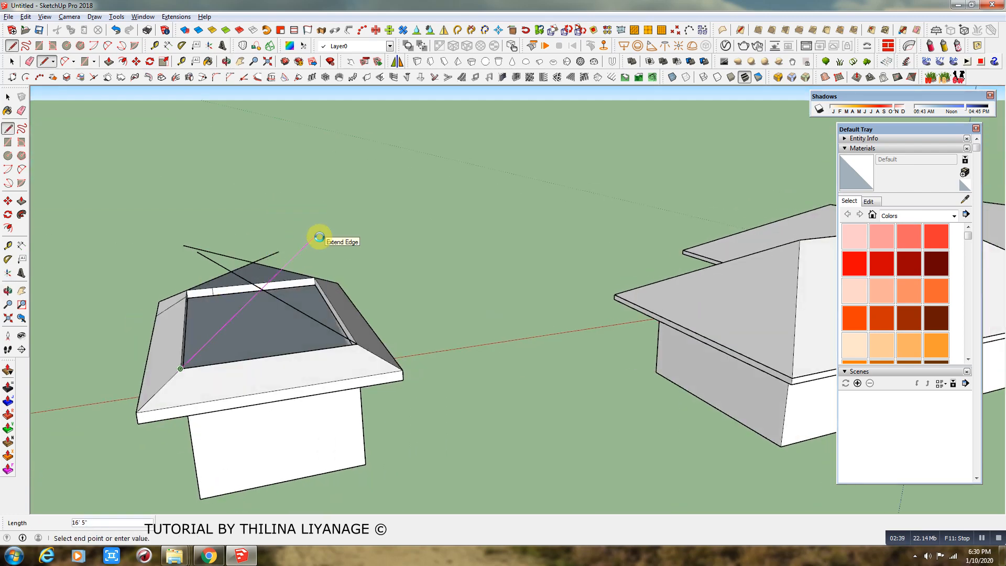
left_click(319, 236)
left_click(259, 274)
mouse_move(247, 265)
middle_mouse_down()
mouse_move(260, 303)
mouse_move(508, 308)
middle_mouse_up()
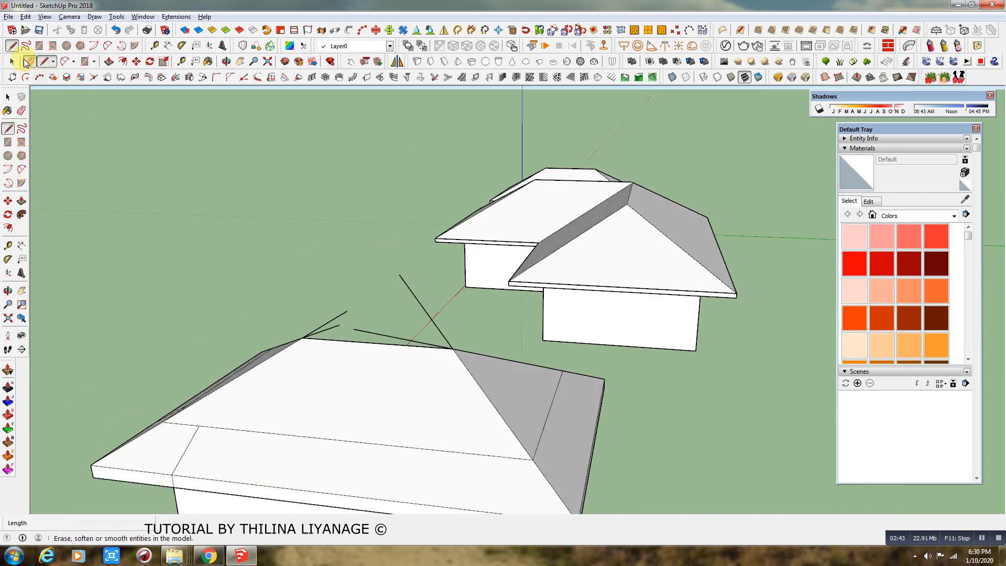
Erase the hip line ends that overshoot the ridge and the leftover seam edges on the roof slopes and fascia
left_click(27, 61)
left_click_drag(318, 325, 351, 310)
mouse_move(397, 333)
left_mouse_down()
mouse_move(427, 315)
mouse_move(452, 346)
left_mouse_up()
left_click(476, 451)
left_click_drag(554, 438, 543, 437)
mouse_move(198, 443)
left_mouse_down()
mouse_move(190, 419)
mouse_move(183, 424)
left_mouse_up()
middle_click_drag(183, 424, 636, 421)
mouse_move(635, 421)
left_mouse_down()
mouse_move(685, 382)
mouse_move(702, 399)
left_mouse_up()
mouse_move(545, 360)
middle_mouse_down()
mouse_move(653, 427)
mouse_move(605, 392)
middle_mouse_up()
middle_click_drag(747, 384, 714, 404)
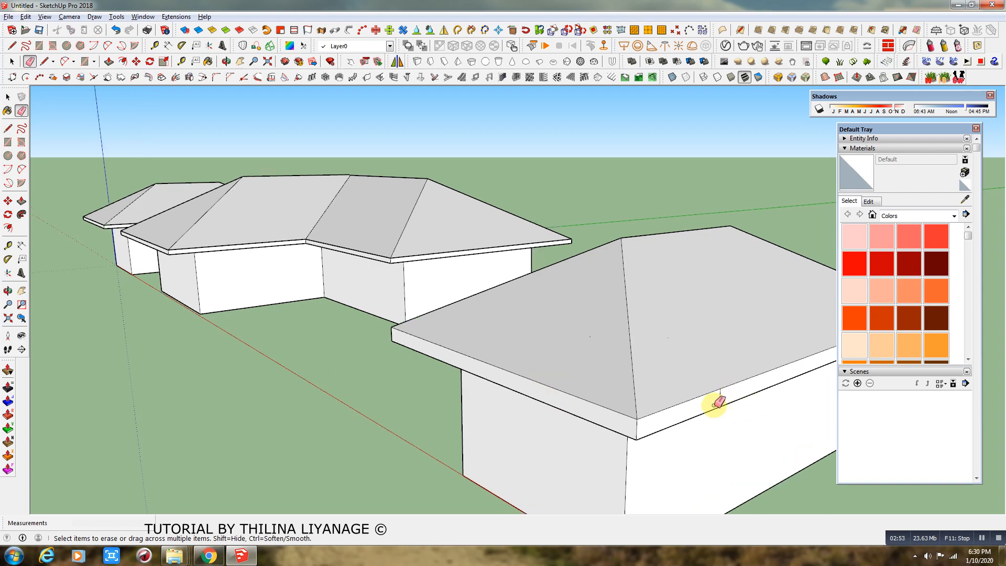
Select all of the new roof's geometry, leaving out the walls, and make it a group
mouse_move(558, 352)
middle_mouse_down()
mouse_move(470, 379)
mouse_move(666, 256)
middle_mouse_up()
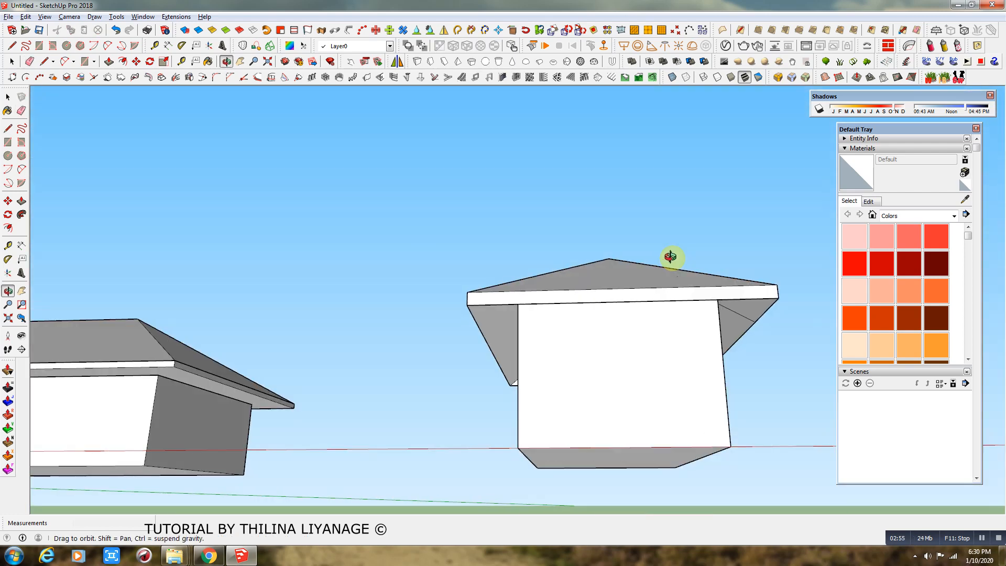
scroll(769, 326, "up", 3)
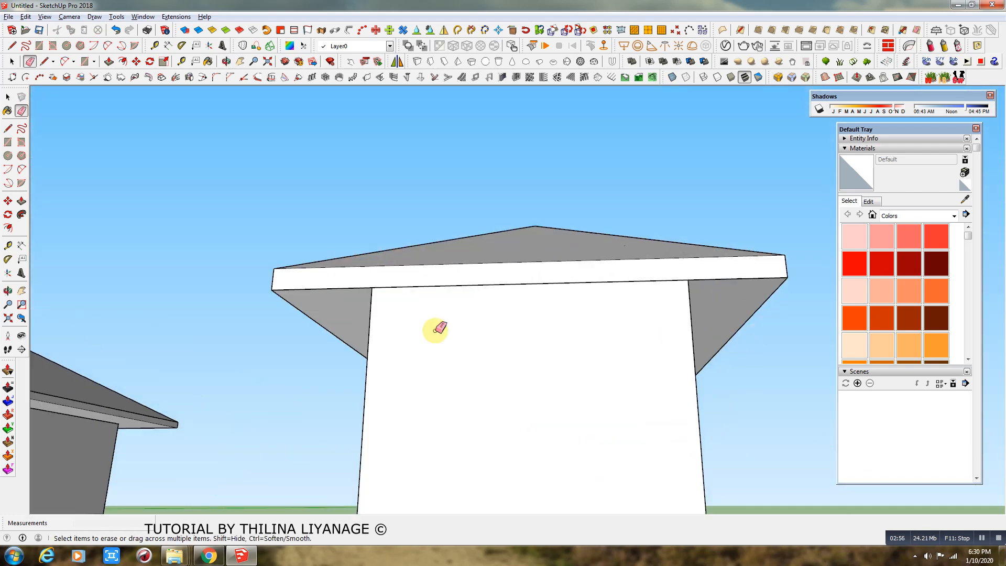
scroll(381, 346, "down", 2)
left_click(10, 61)
mouse_move(251, 167)
left_mouse_down()
mouse_move(616, 393)
mouse_move(705, 407)
left_mouse_up()
right_click(592, 286)
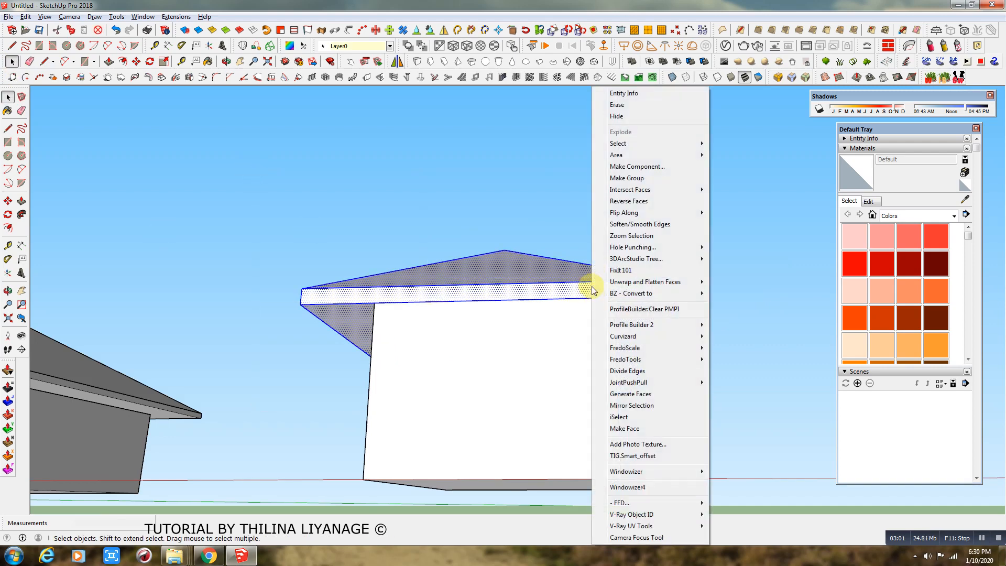
left_click(624, 178)
Open the roof group for editing and hide the rest of the model to expose the roof's underside
double_click(541, 269)
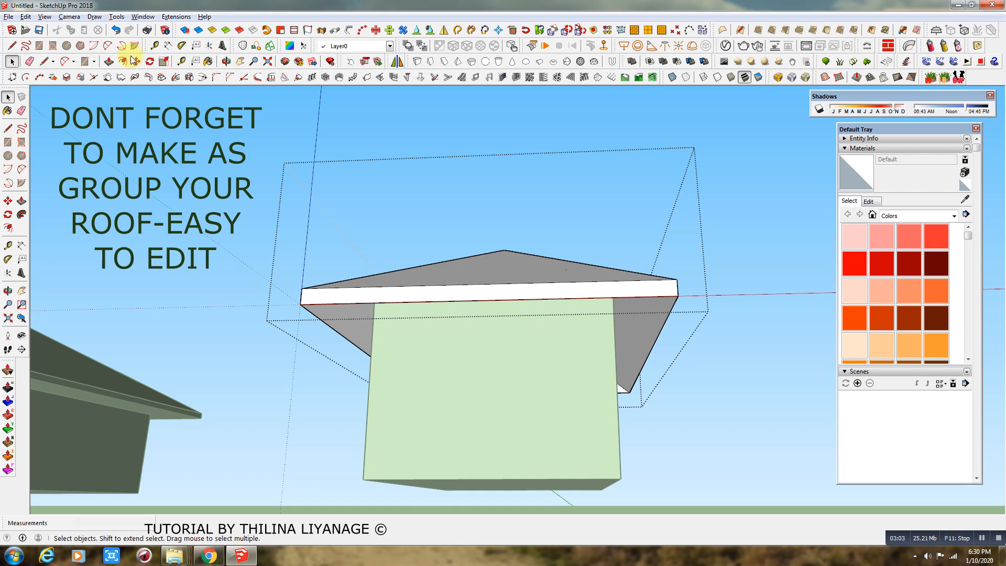
left_click(46, 17)
mouse_move(79, 179)
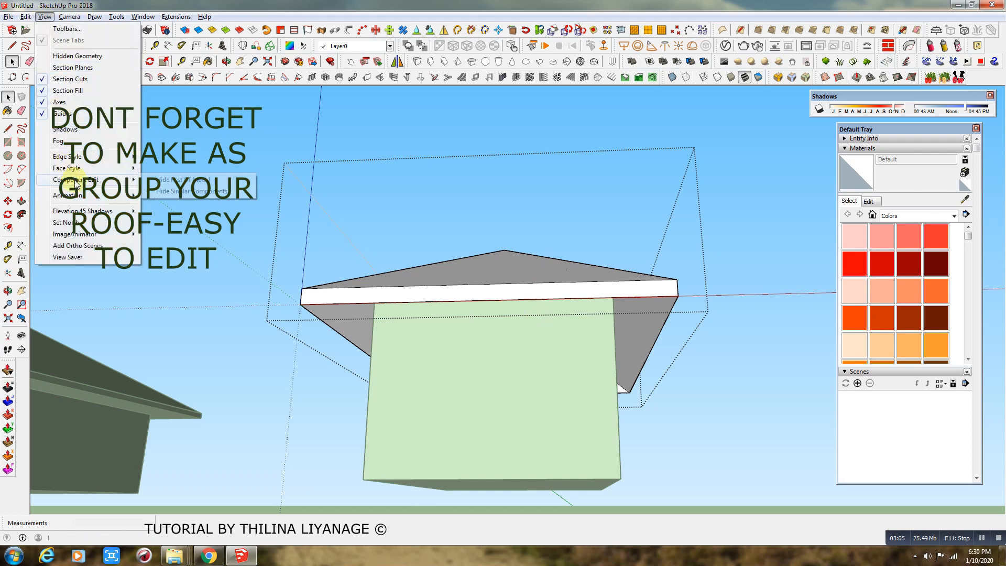
left_click(160, 183)
middle_click_drag(602, 446, 535, 292)
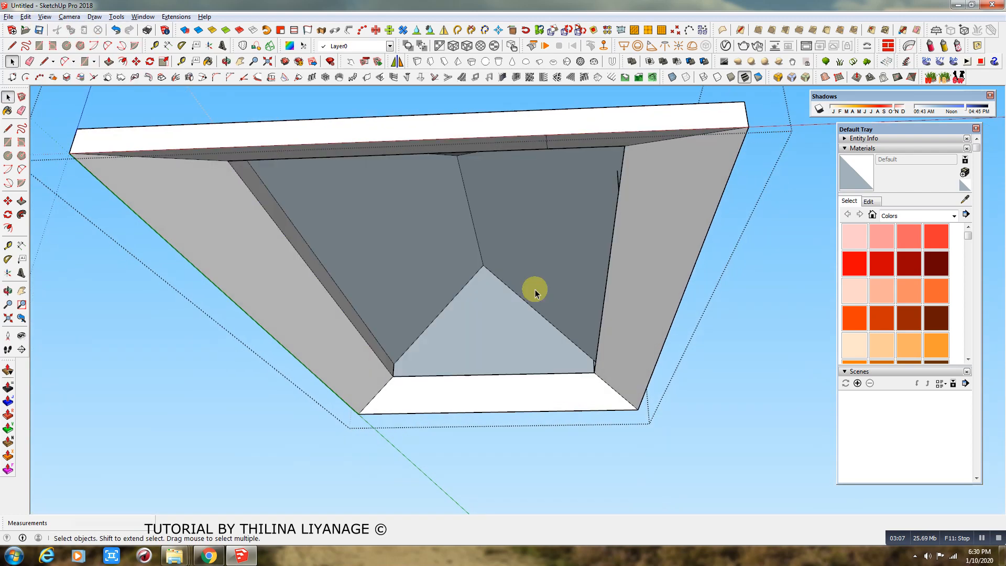
Draw a 9" vertical line down the blue axis from each end of the ridge inside the roof
left_click(44, 61)
left_click(483, 265)
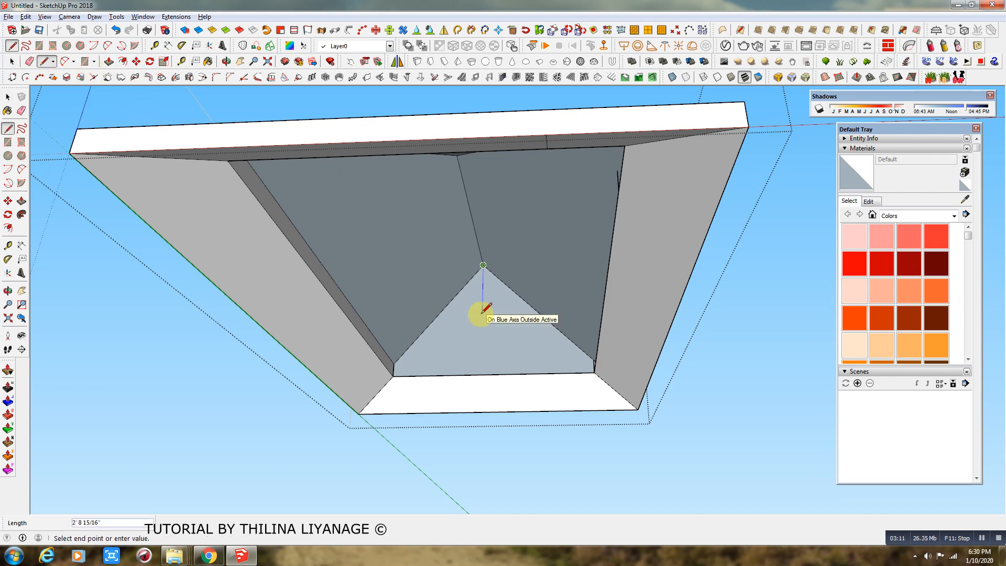
key("Return")
middle_click_drag(481, 313, 449, 287)
key("Escape")
left_click(437, 149)
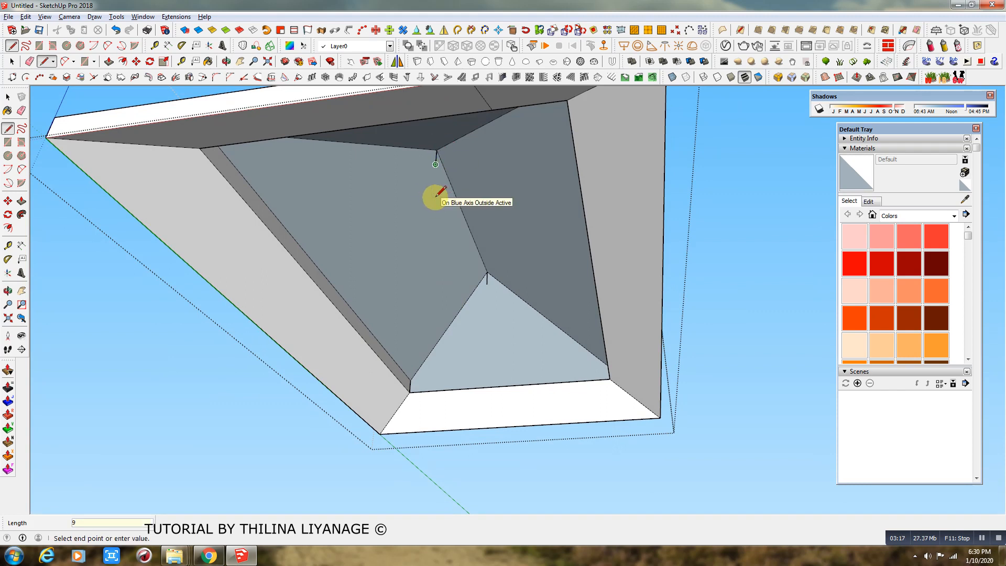
Connect the lower ends of the vertical lines to each other and to the inner eave corners, closing the roof's underside with faces
left_click(487, 283)
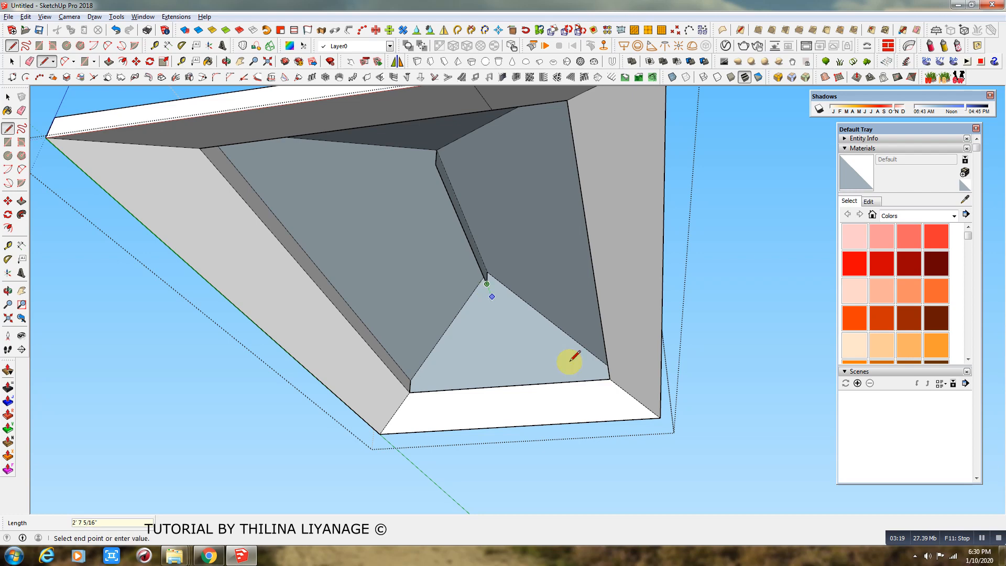
left_click(609, 377)
left_click(486, 284)
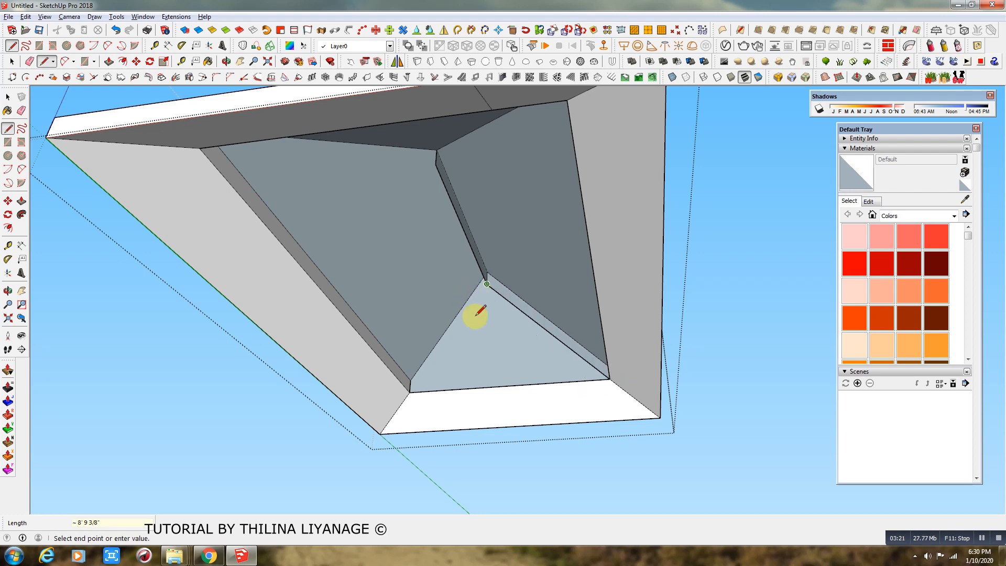
left_click(409, 391)
middle_click_drag(409, 391, 422, 240)
left_click(427, 243)
left_click(504, 221)
left_click(427, 243)
middle_click_drag(325, 295, 335, 225)
Erase the seam edges between the eaves and the new faces so each underside slope becomes one face
left_click(30, 62)
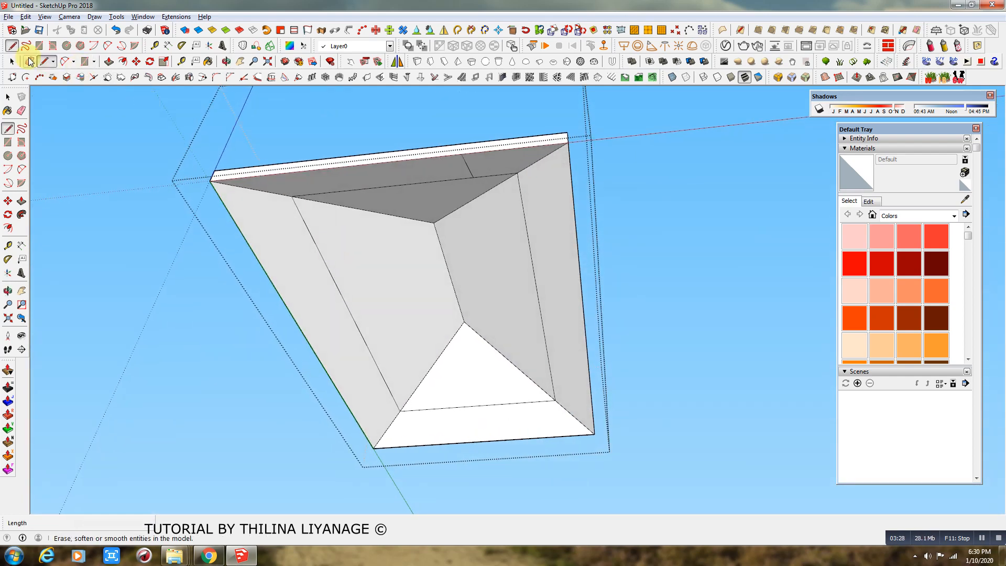
left_click(482, 176)
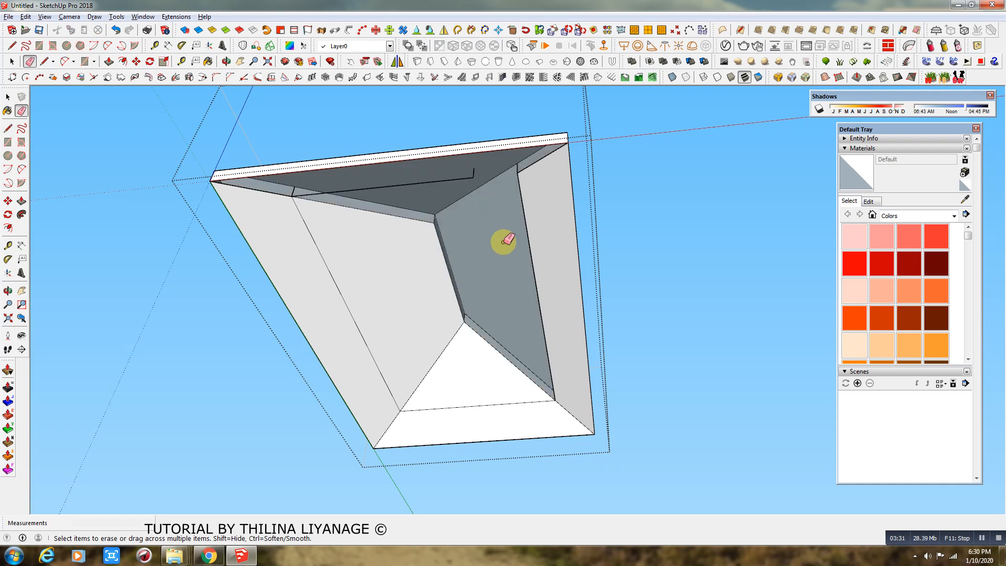
scroll(490, 174, "up", 3)
left_click(444, 173)
left_click(538, 247)
left_click(483, 473)
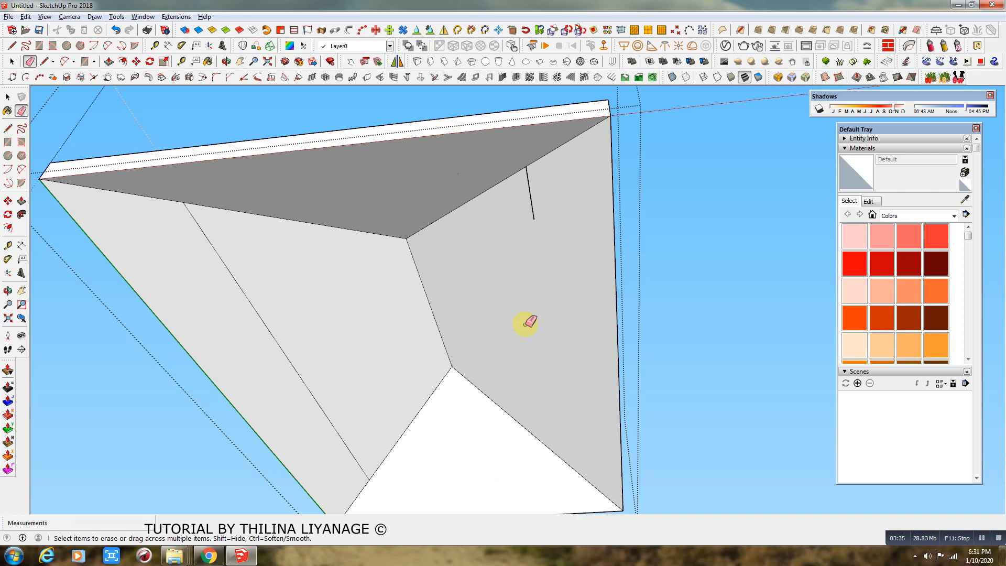
left_click(533, 206)
left_click(289, 352)
scroll(341, 371, "down", 3)
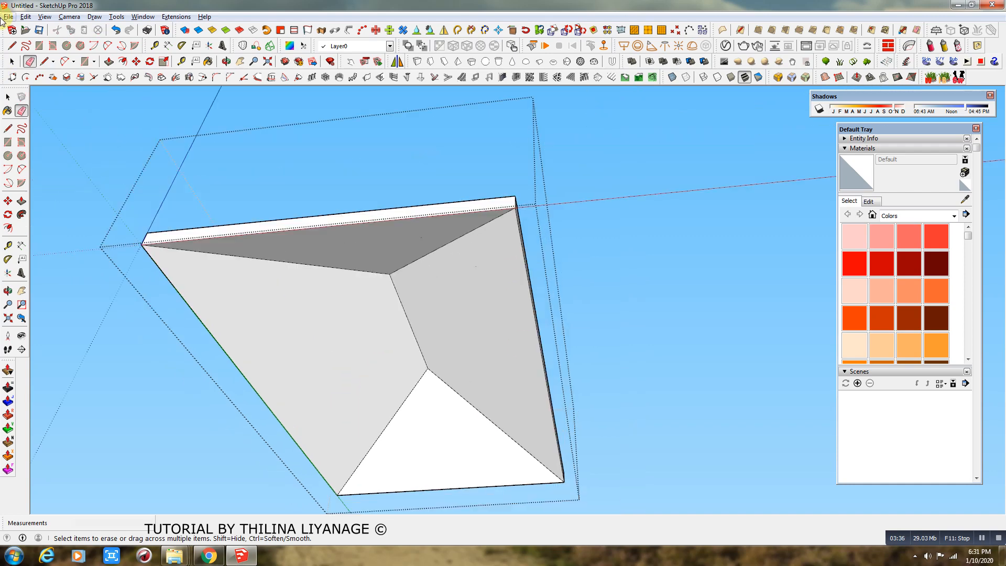
Select one long underside slope and create 1001bit roof rafters on it, with Build battens/purlins and Build fascia turned off
left_click(11, 61)
left_click(466, 340)
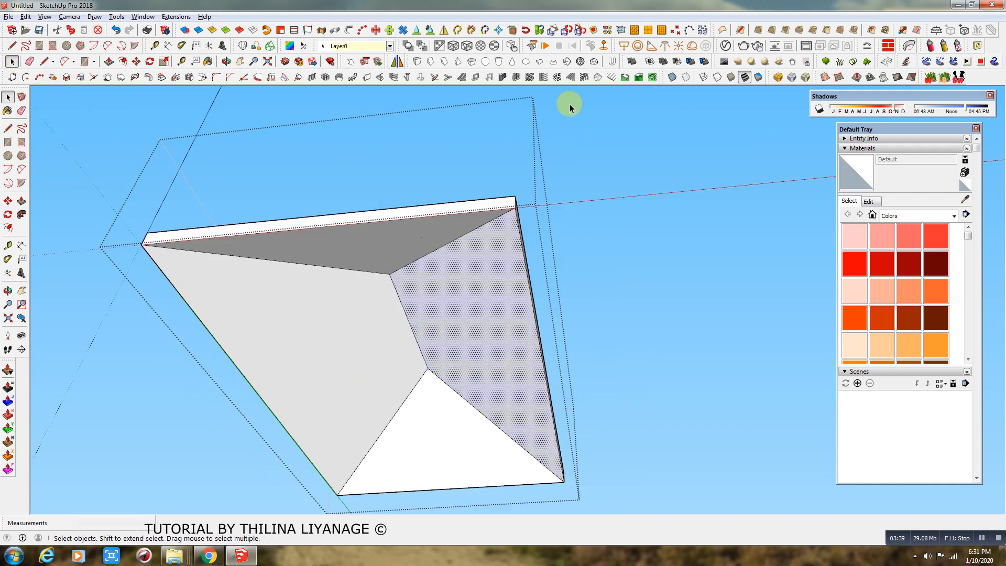
left_click(586, 78)
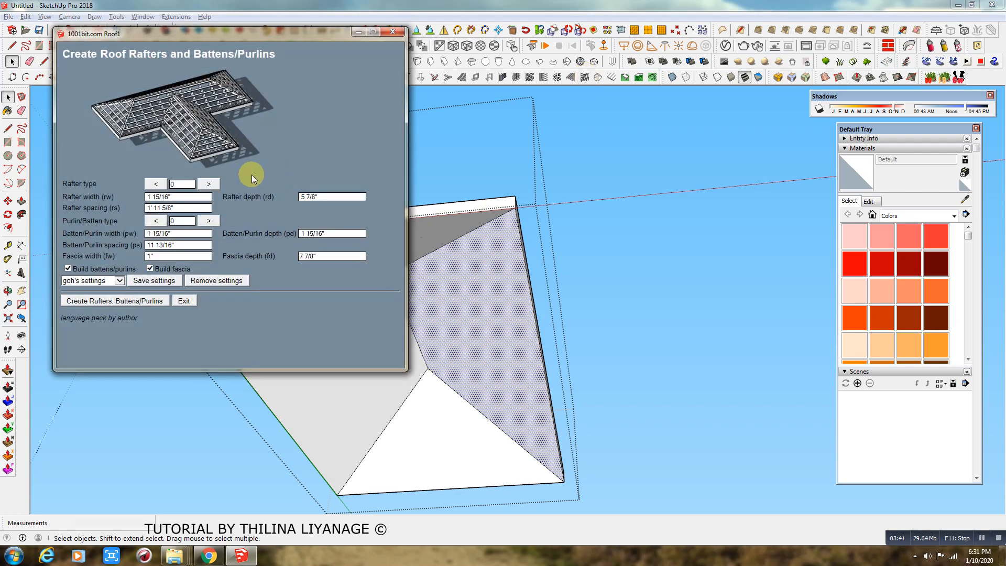
left_click(150, 269)
left_click(68, 269)
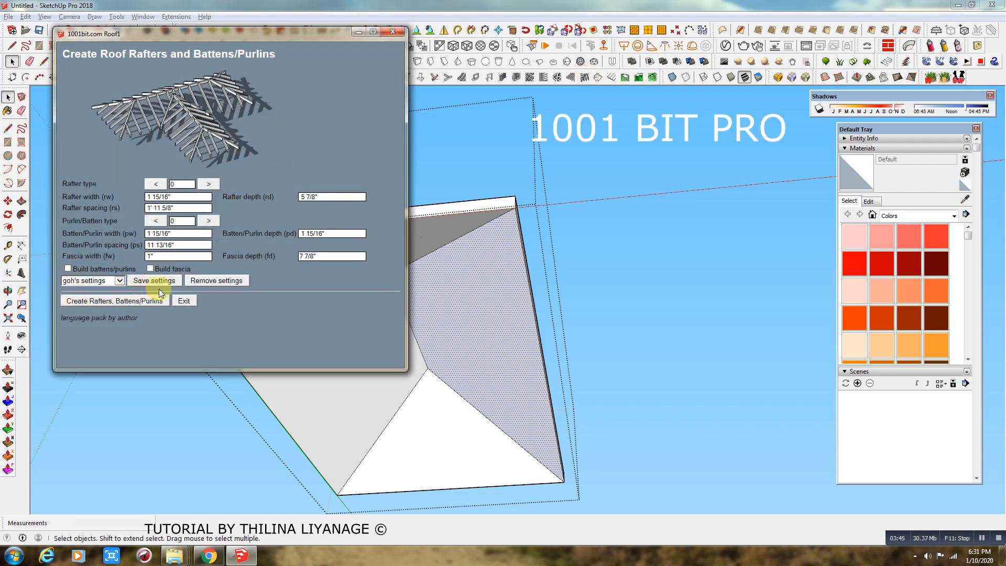
left_click(127, 301)
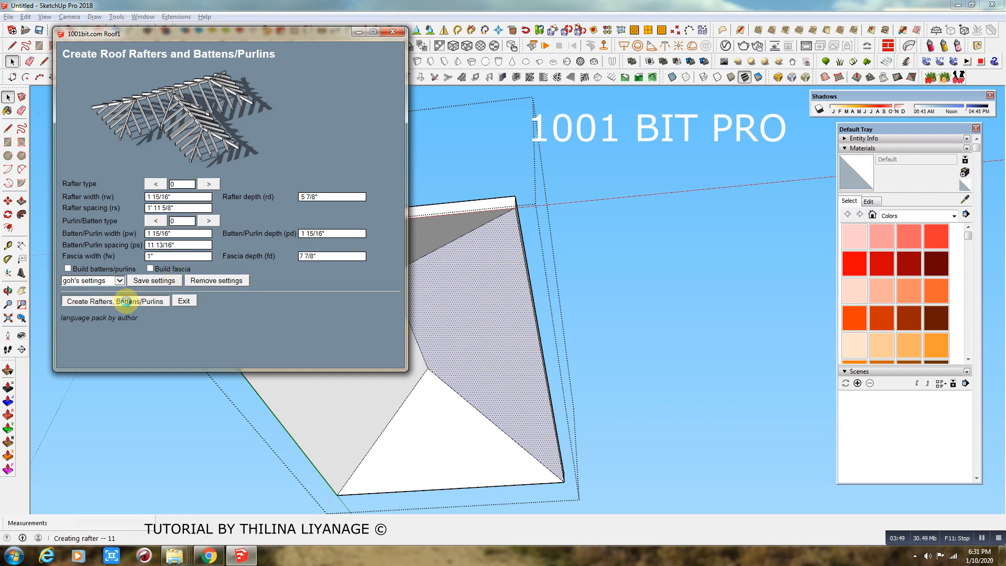
Delete the underside face covering the new rafters and move the rafter group 2" down along the blue axis
left_click(485, 319)
key("Delete")
left_click(487, 329)
middle_click_drag(486, 329, 164, 92)
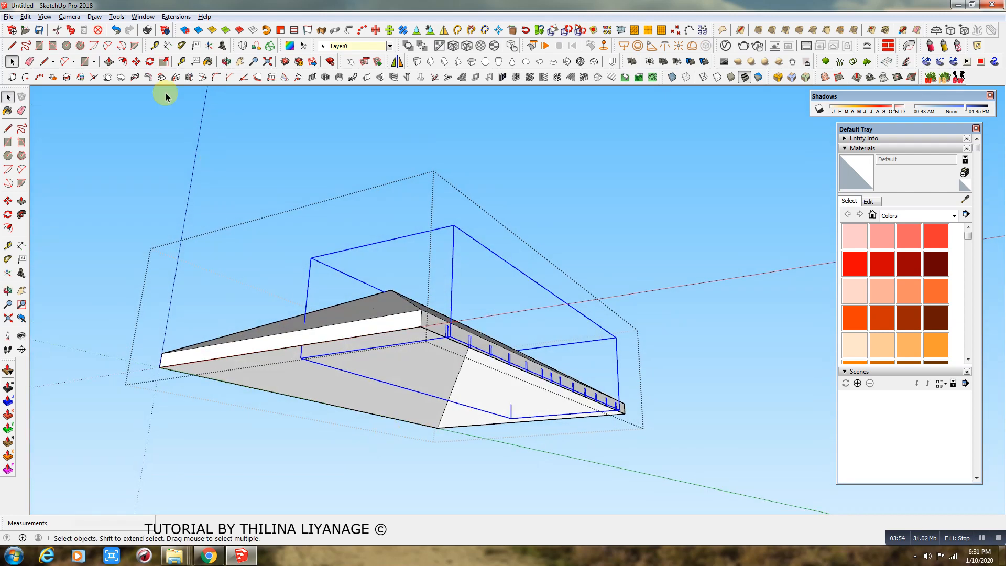
left_click(136, 62)
middle_click_drag(382, 278, 602, 400)
scroll(608, 412, "up", 3)
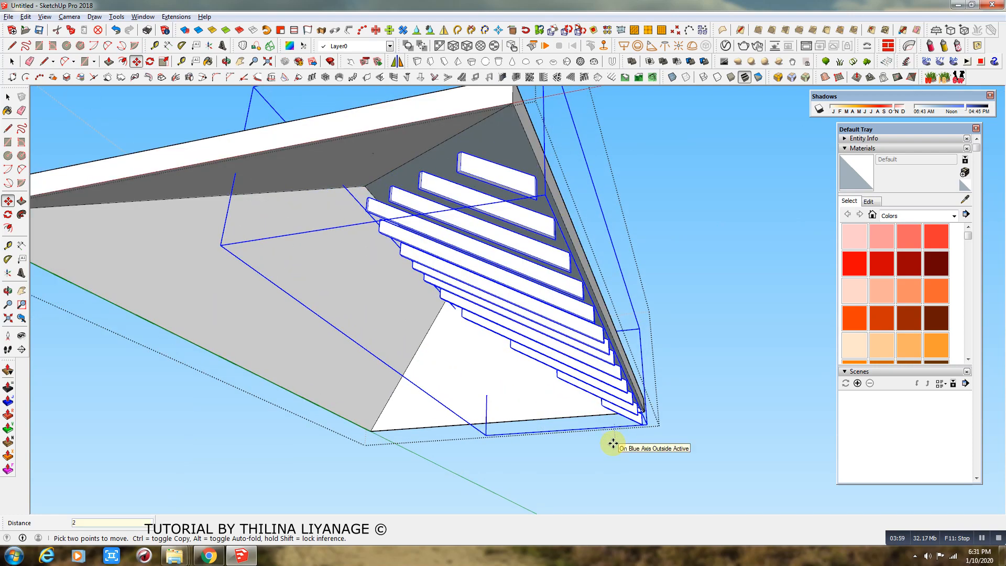
type("2")
key("Return")
middle_click_drag(610, 439, 574, 370)
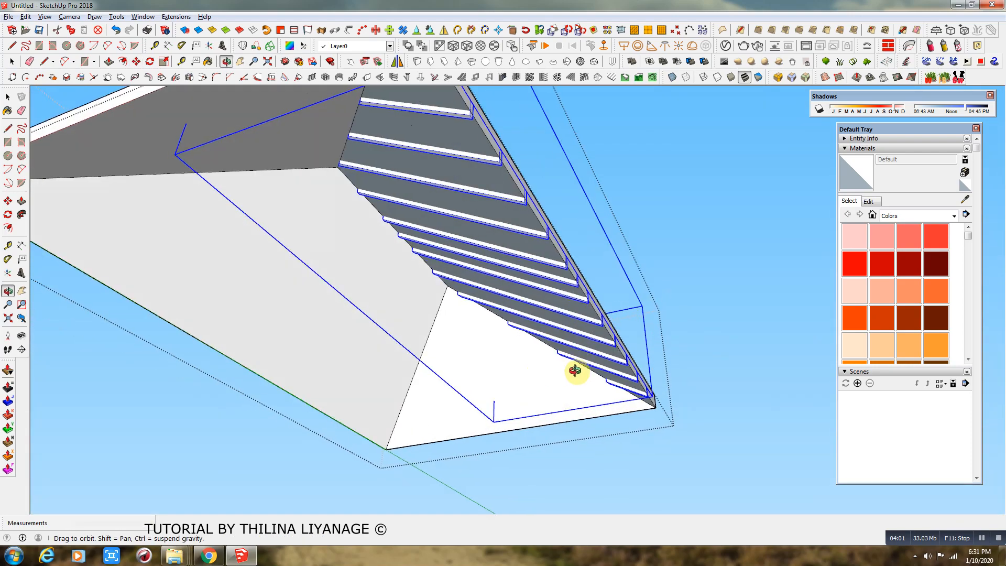
Create 1001bit roof rafters on the three remaining underside slopes, leaving battens/purlins and fascia turned off
left_click(11, 61)
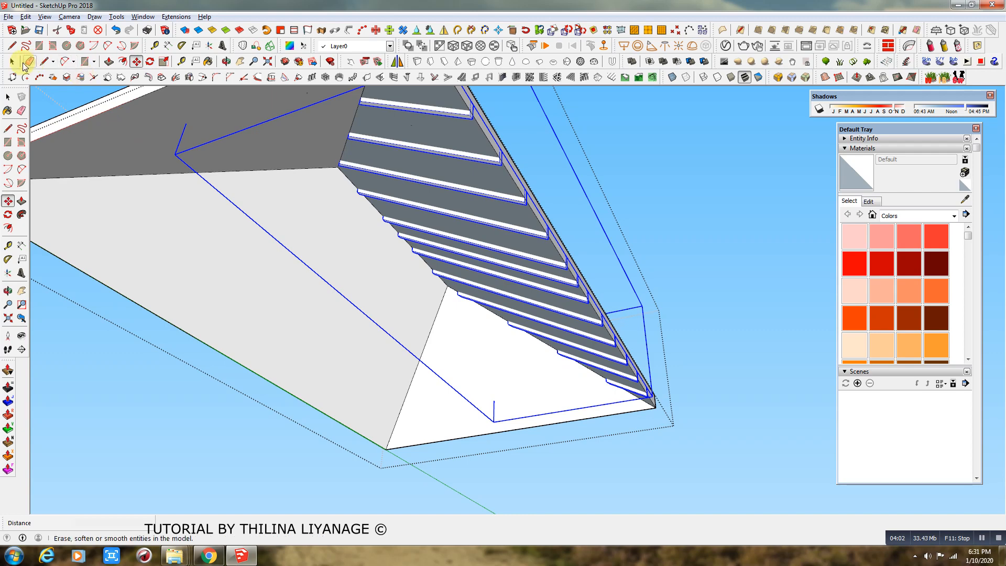
left_click(523, 370)
left_click(585, 77)
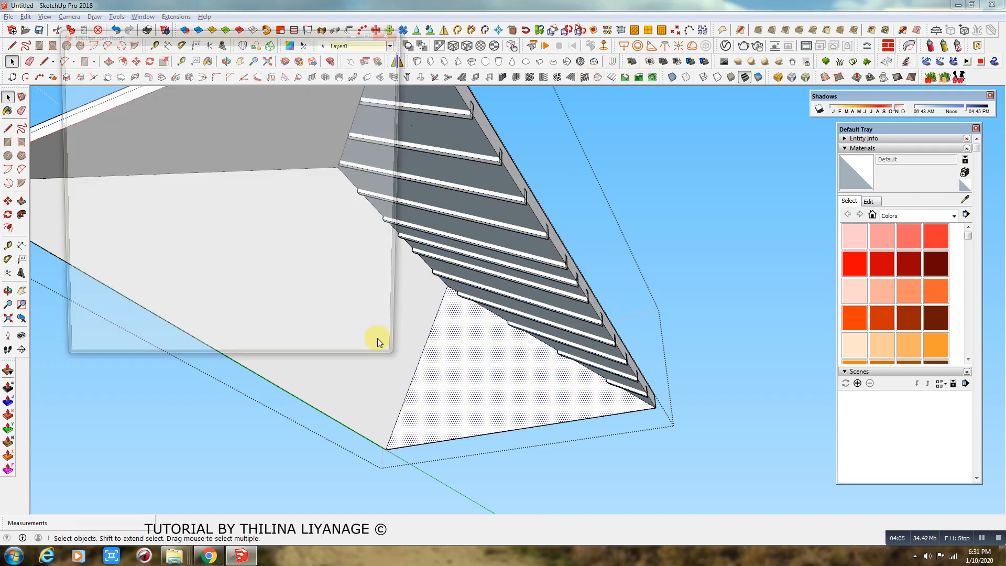
left_click(139, 302)
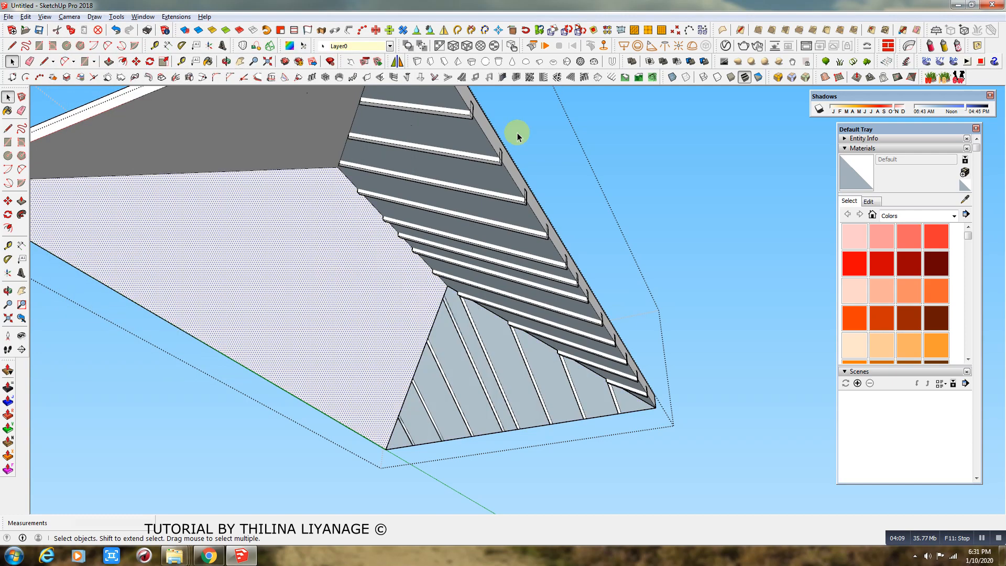
left_click(583, 78)
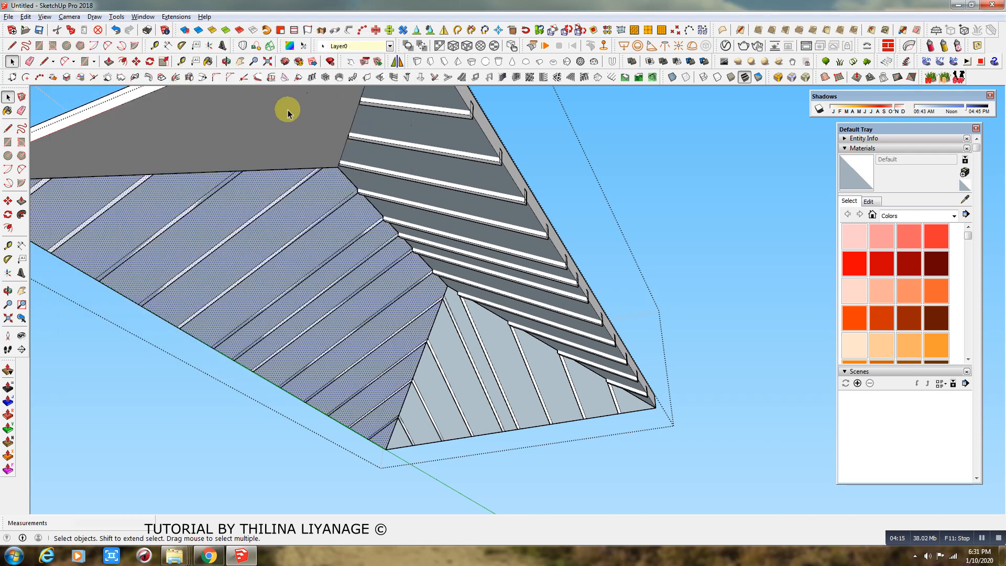
left_click(585, 78)
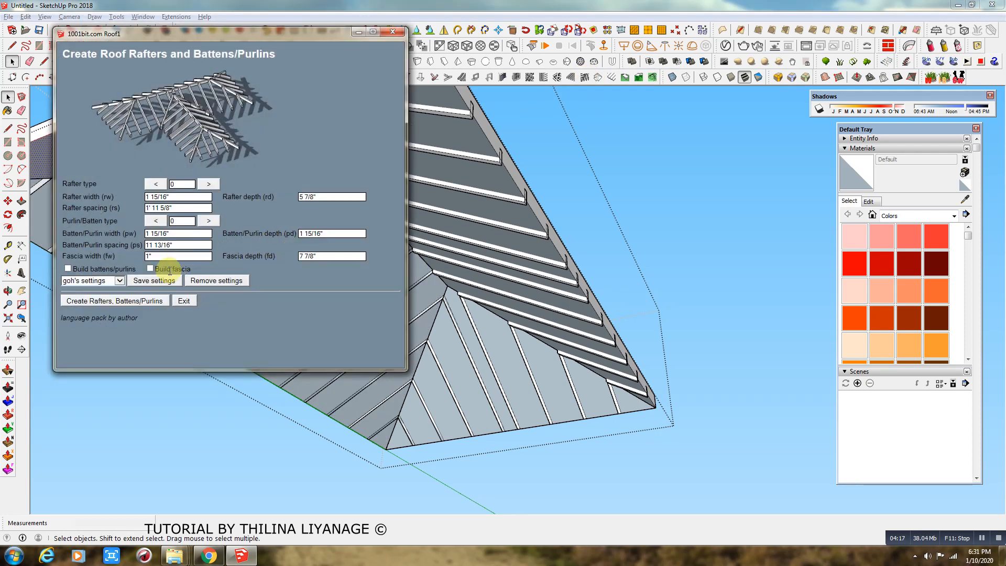
left_click(158, 302)
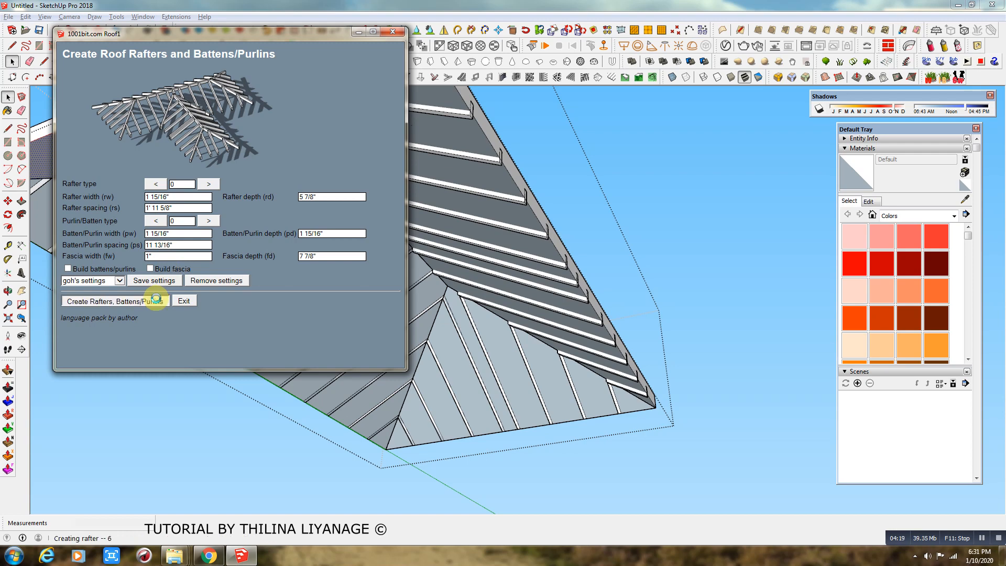
Delete the leftover underside faces that cover the newly created rafters
left_click(310, 176)
left_click(285, 129)
key("Delete")
left_click(313, 211)
key("Delete")
Select the other three rafter groups together and move them 2" down along the blue axis
left_click(472, 355)
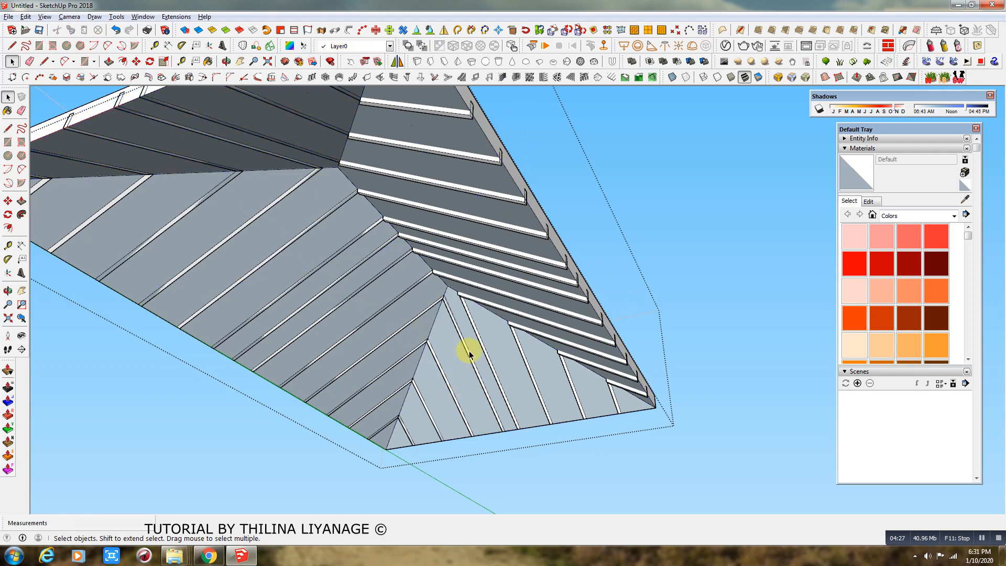
left_click(414, 323, "shift")
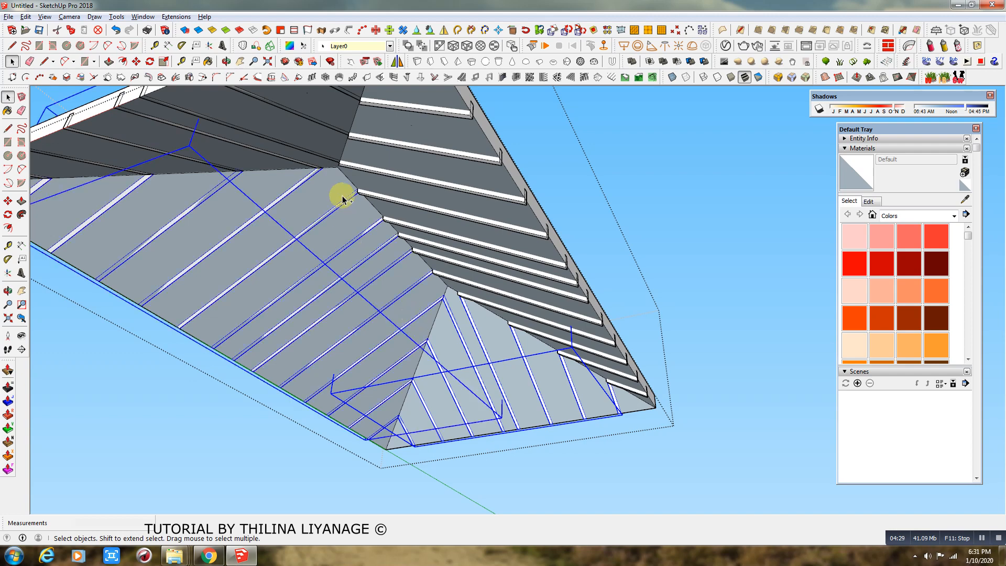
left_click(307, 153, "shift")
left_click(136, 62)
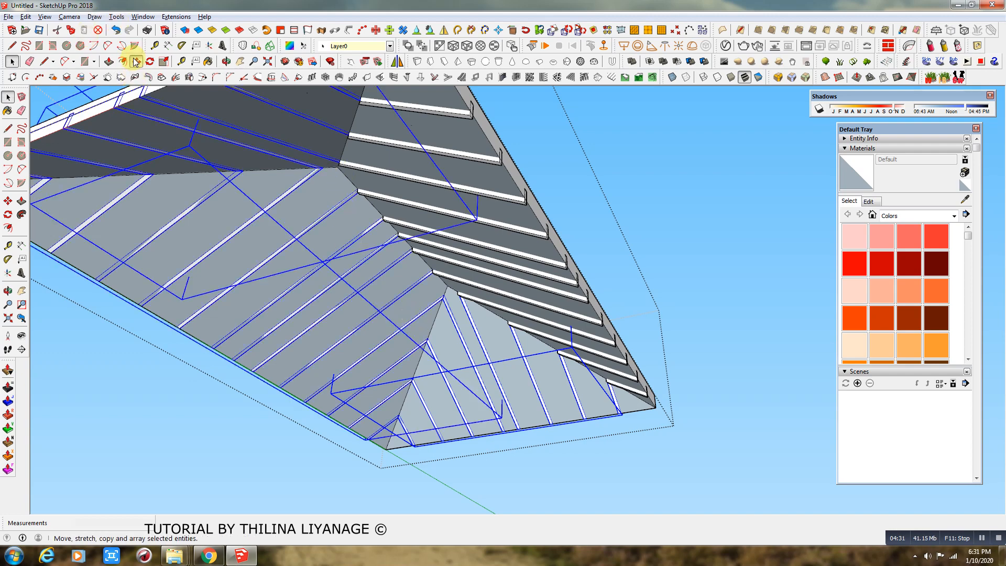
left_click(161, 386)
left_click(160, 418)
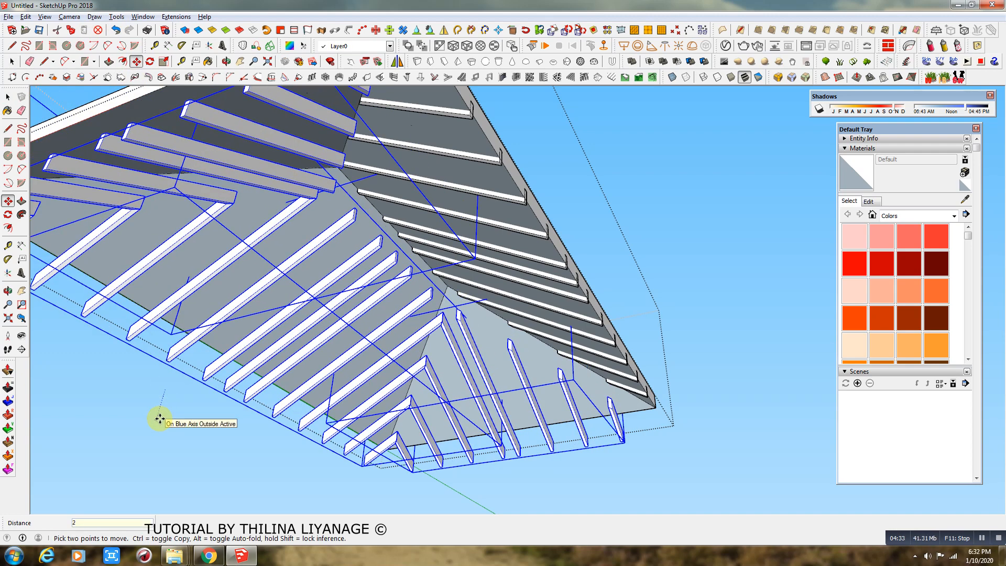
scroll(160, 418, "down", 3)
mouse_move(303, 382)
middle_mouse_down()
mouse_move(449, 393)
mouse_move(539, 325)
middle_mouse_up()
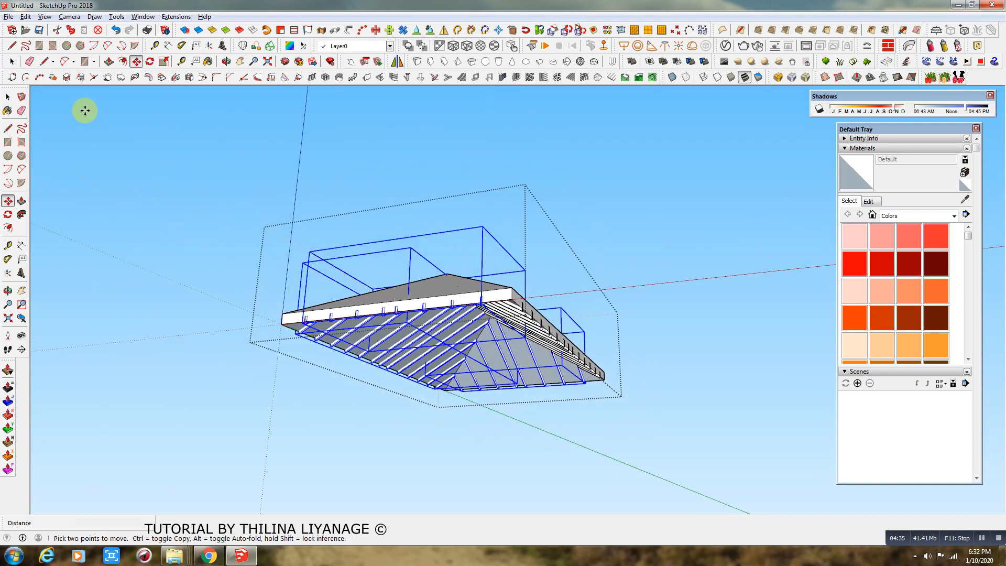
left_click(11, 61)
left_click(168, 250)
Draw an upright rectangular face about 9" high projecting outward from the eave fascia near the roof corner
scroll(541, 379, "down", 3)
middle_click_drag(541, 379, 420, 466)
scroll(393, 375, "up", 6)
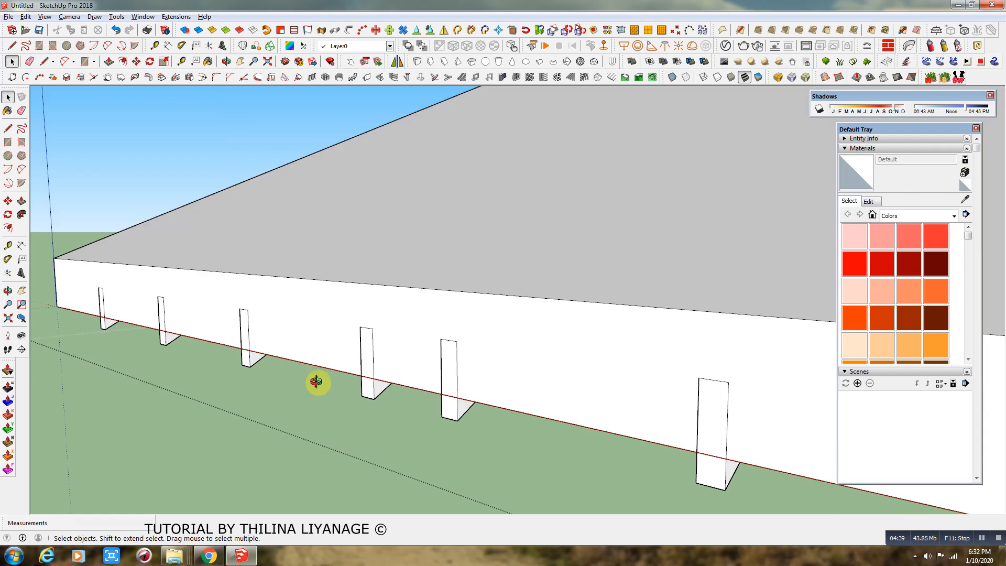
scroll(312, 378, "down", 2)
left_click(44, 61)
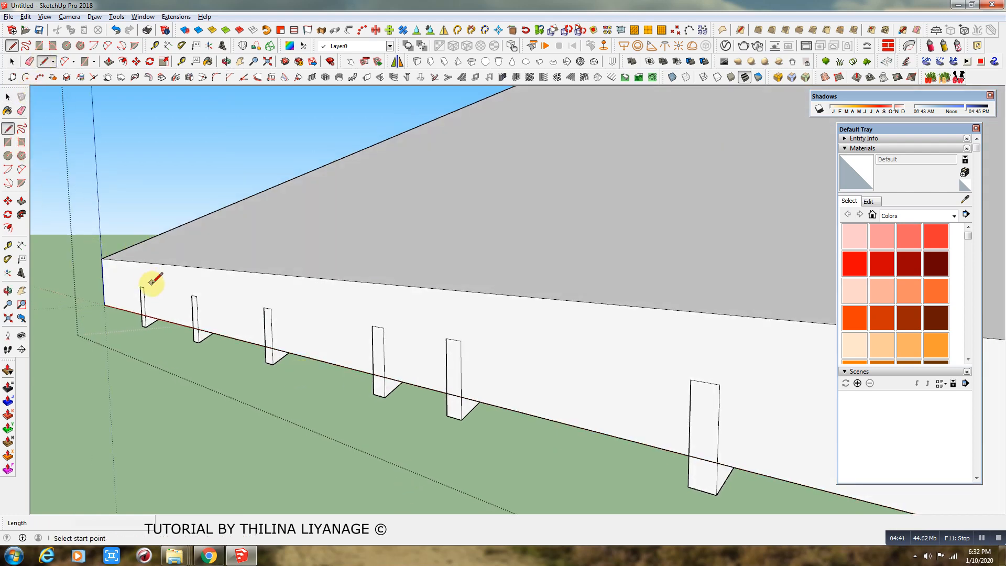
scroll(150, 284, "up", 2)
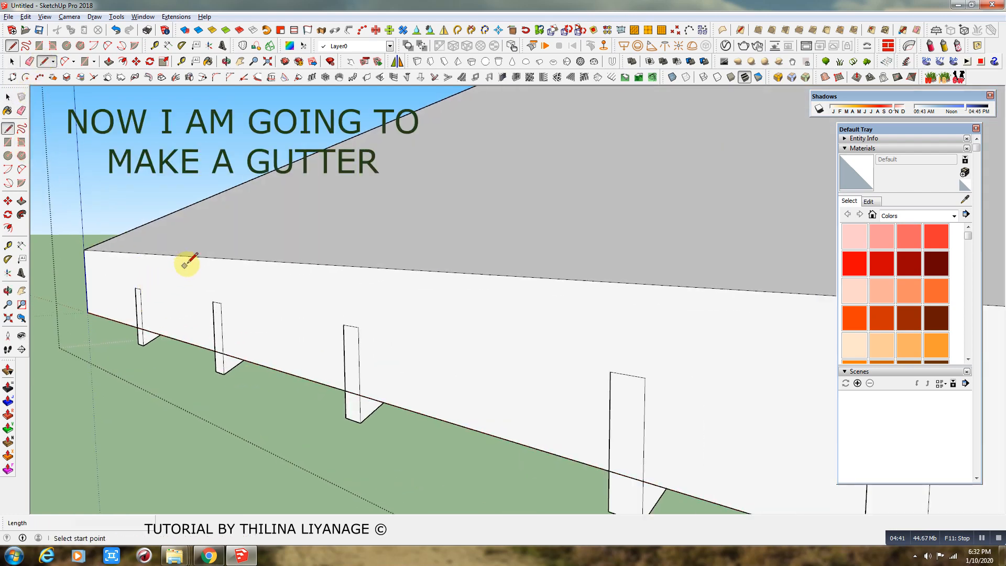
left_click(199, 345)
left_click(135, 354)
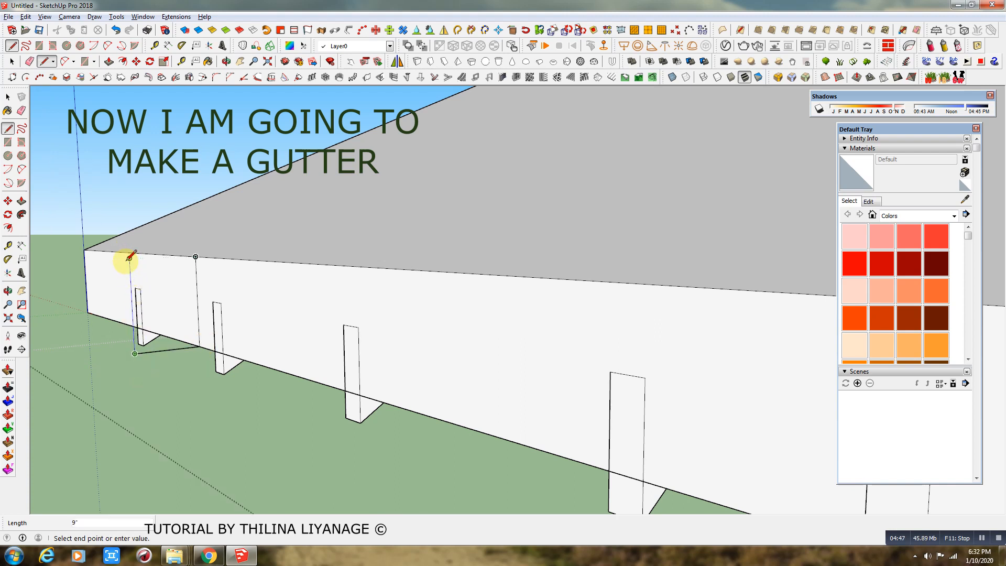
left_click(130, 256)
left_click(195, 257)
Draw the gutter's inner outline on the rectangle, with a straight back, a flat bottom and a front stepping outward up to the upper edge
middle_click_drag(196, 255, 164, 281)
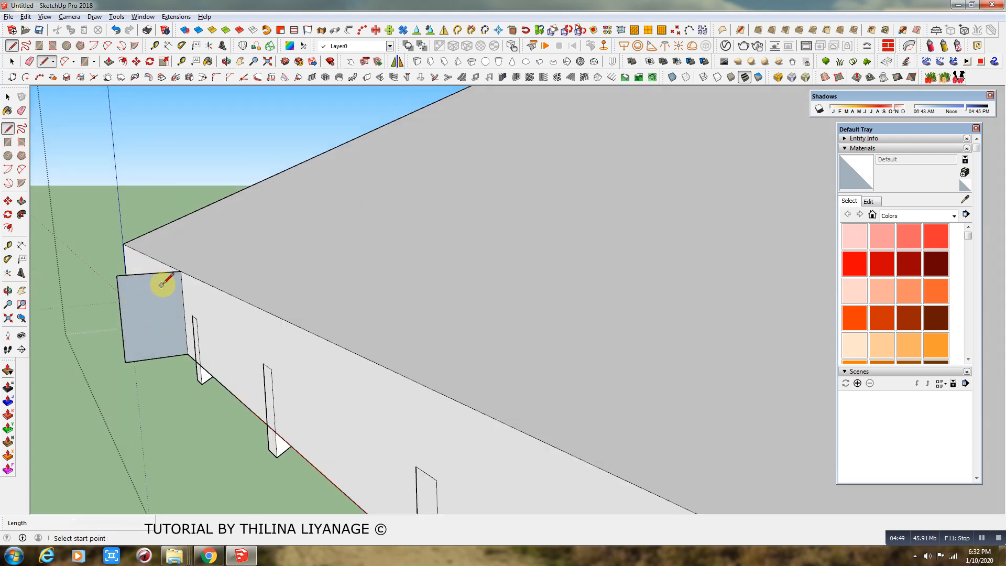
scroll(163, 281, "up", 4)
left_click(188, 259)
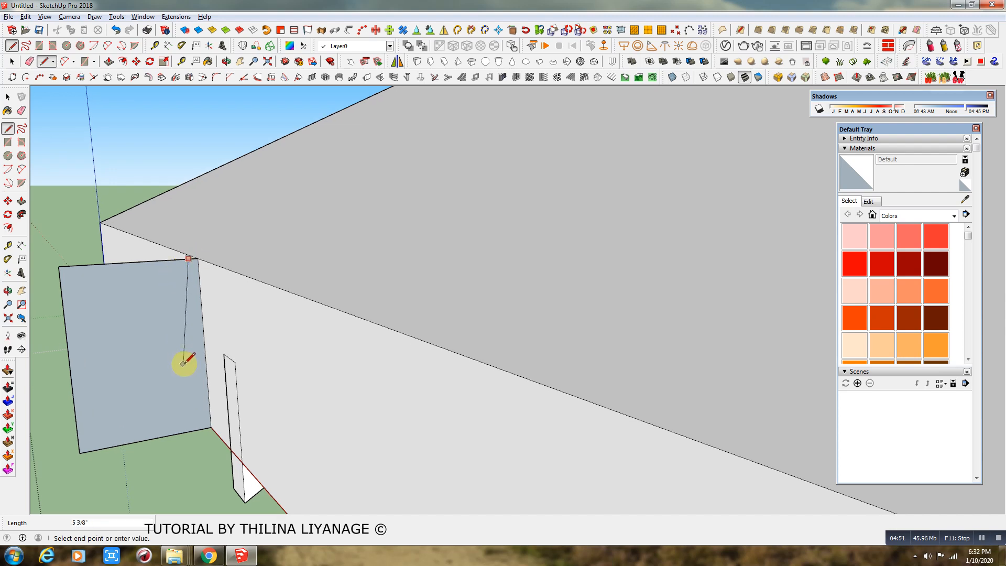
left_click(201, 418)
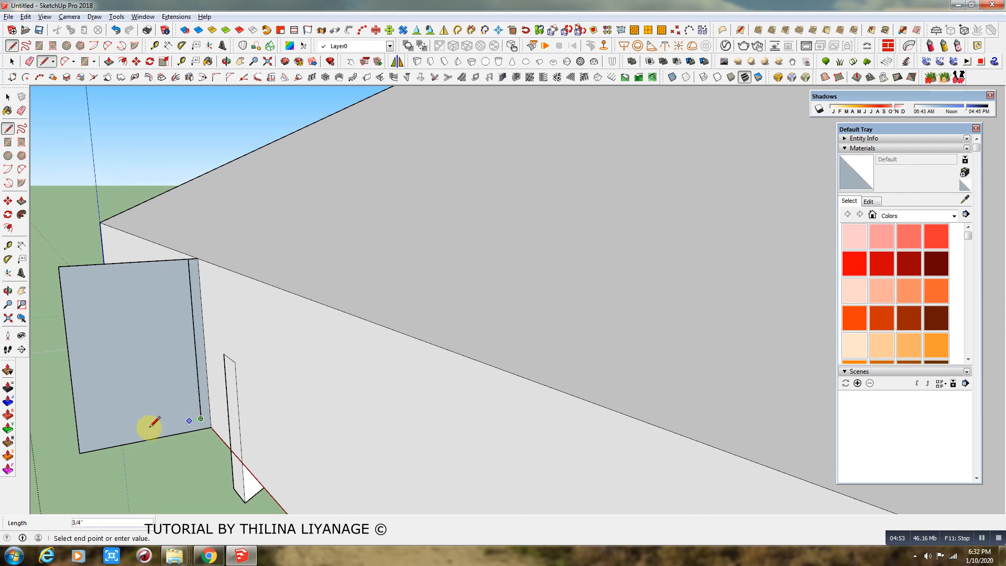
left_click(136, 431)
left_click(133, 392)
left_click(108, 396)
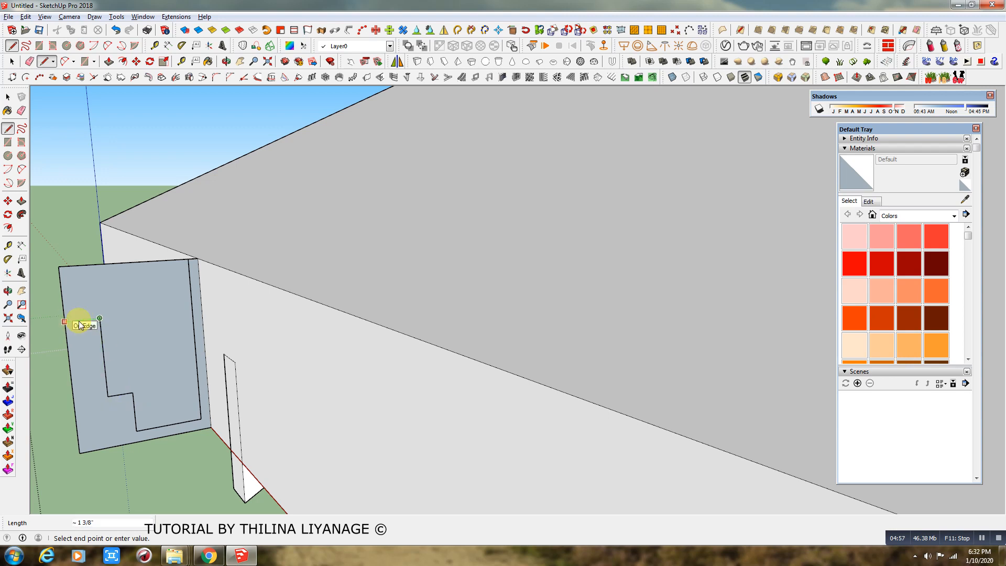
left_click(83, 319)
left_click(77, 265)
Draw a matching stepped outer line from the rectangle's lower edge to its front edge, giving the gutter wall its thickness
left_click(126, 444)
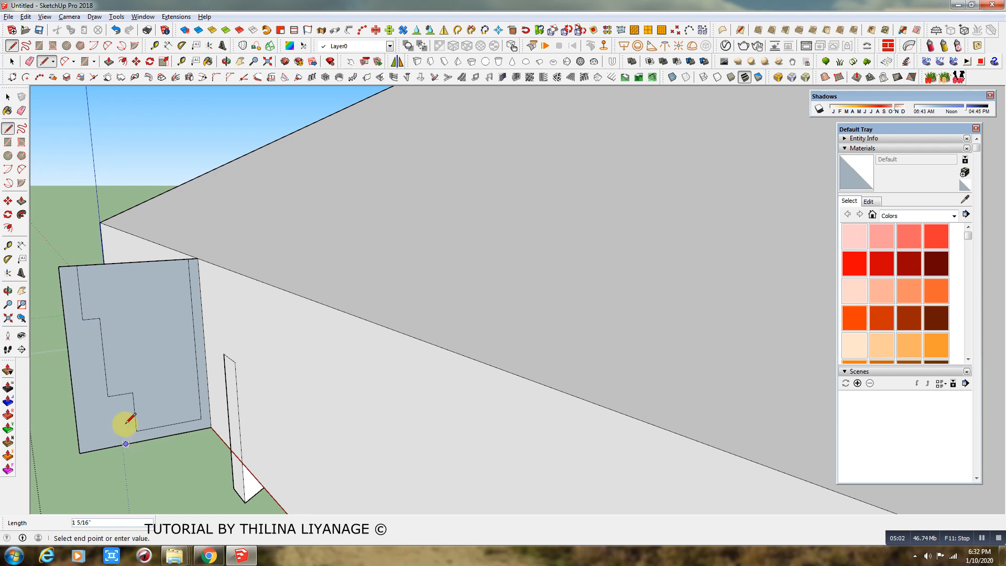
left_click(92, 409)
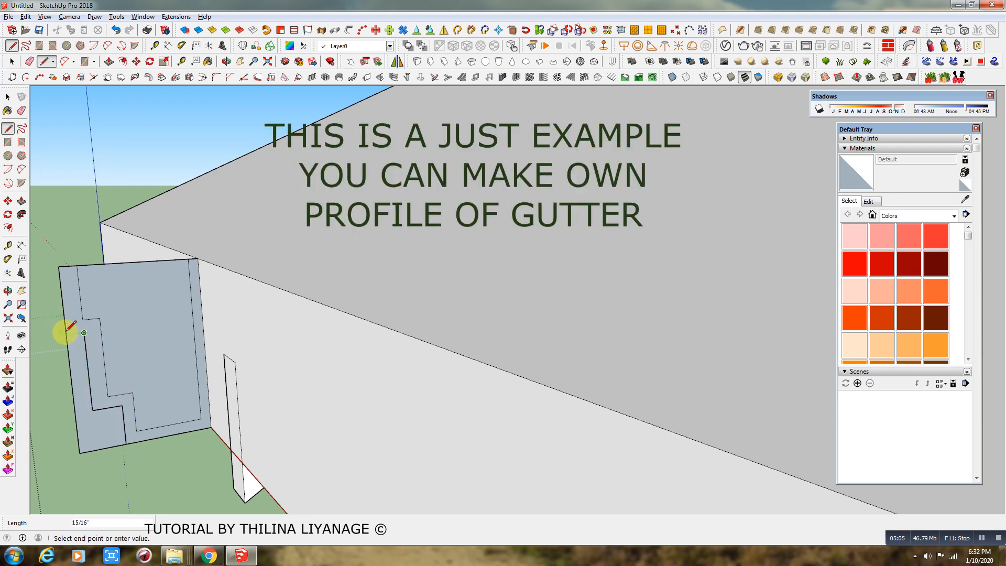
left_click(71, 334)
Erase the surplus rectangle edges so only the thin stepped gutter profile remains
key("e")
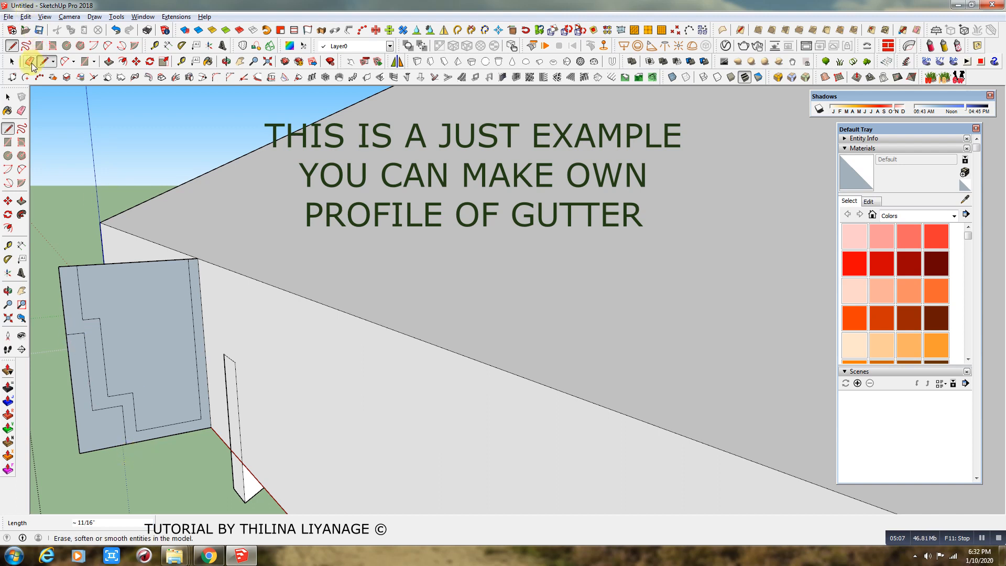
mouse_move(94, 452)
left_mouse_down()
mouse_move(72, 438)
mouse_move(119, 272)
mouse_move(175, 288)
left_mouse_up()
middle_click_drag(175, 287, 184, 291)
scroll(184, 289, "down", 3)
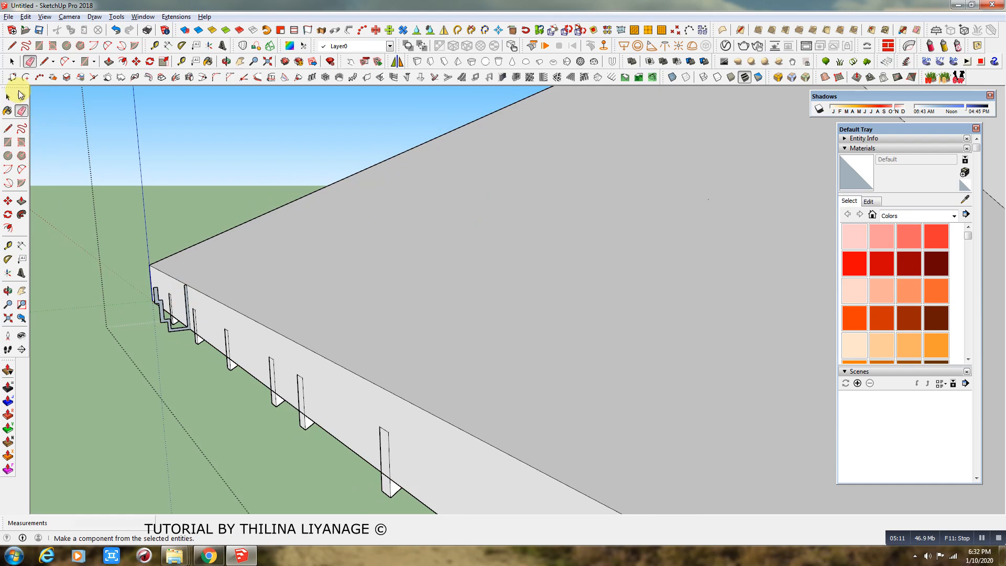
Sweep the gutter profile with Follow Me along the eave edge and around the corner onto the adjacent eave
left_click(21, 215)
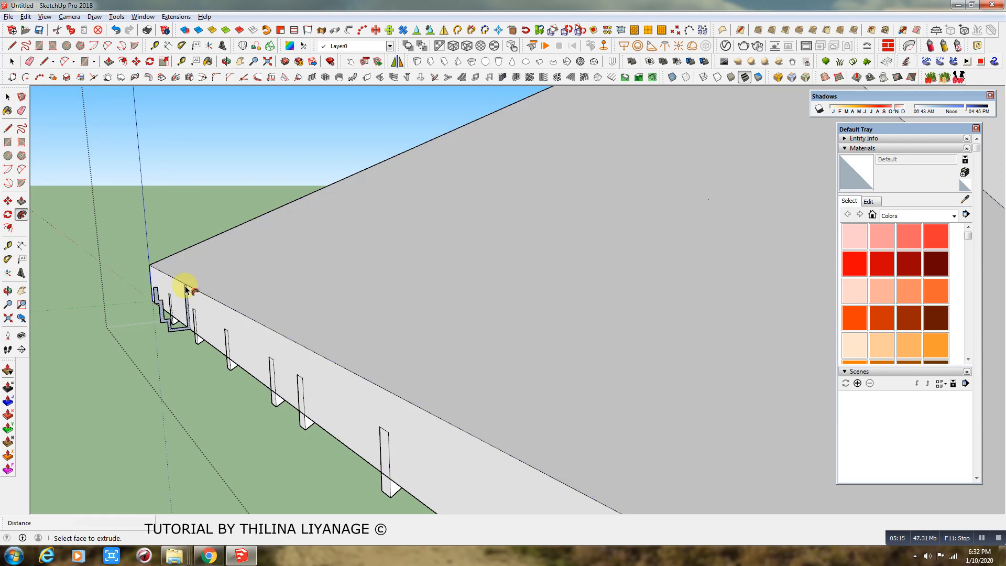
scroll(186, 289, "up", 2)
left_click(188, 290)
key("Escape")
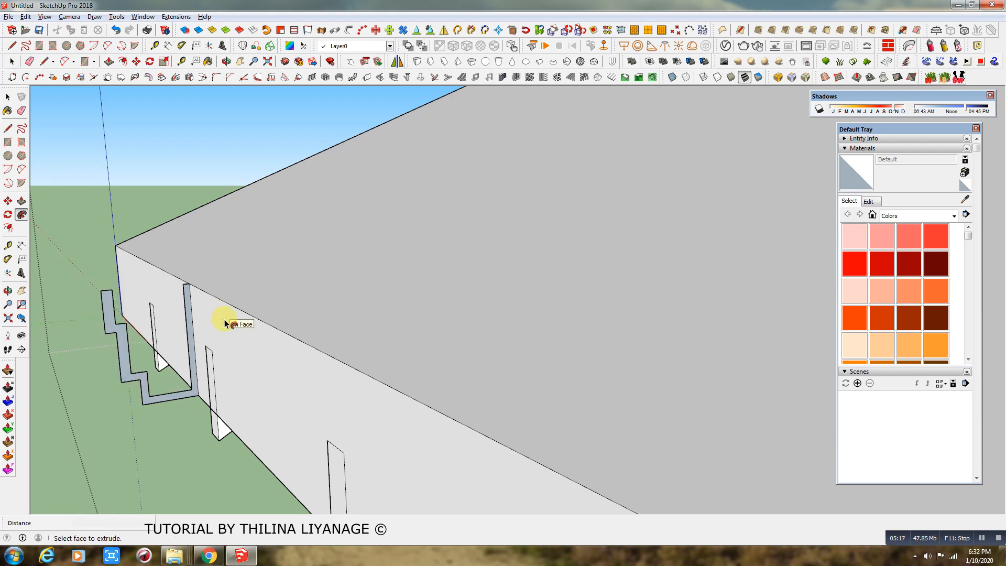
left_click(189, 291)
scroll(233, 319, "down", 3)
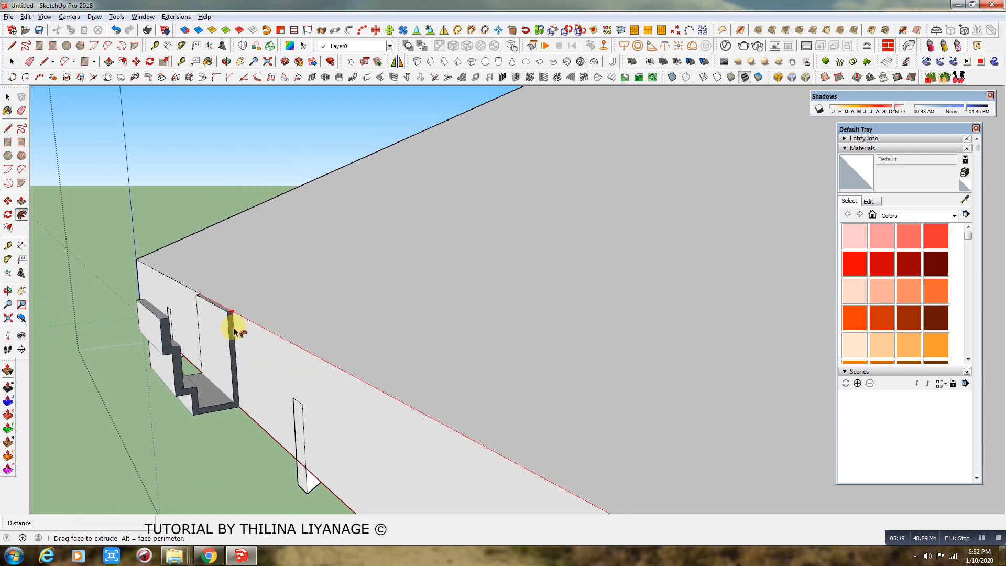
scroll(234, 331, "down", 4)
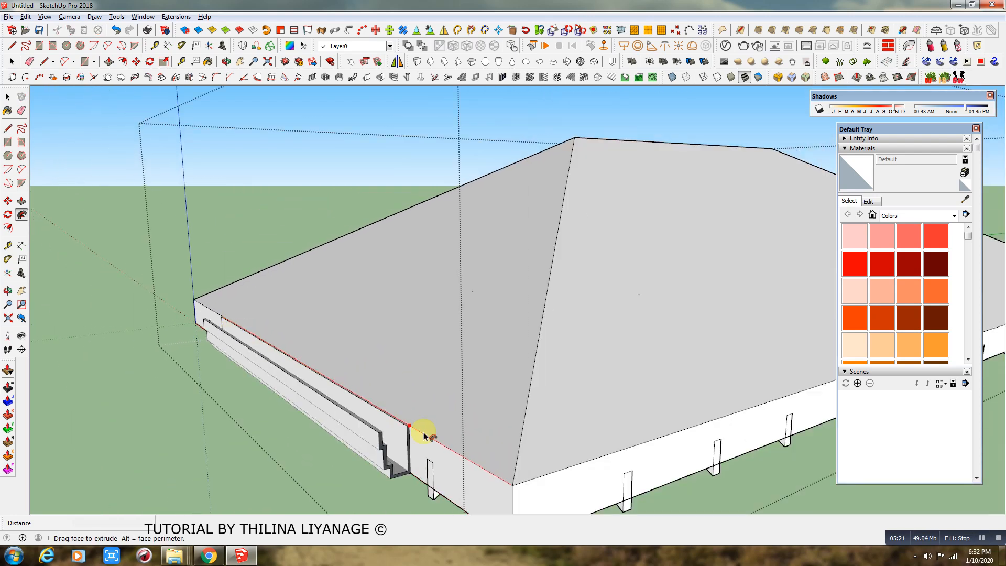
left_click(738, 419)
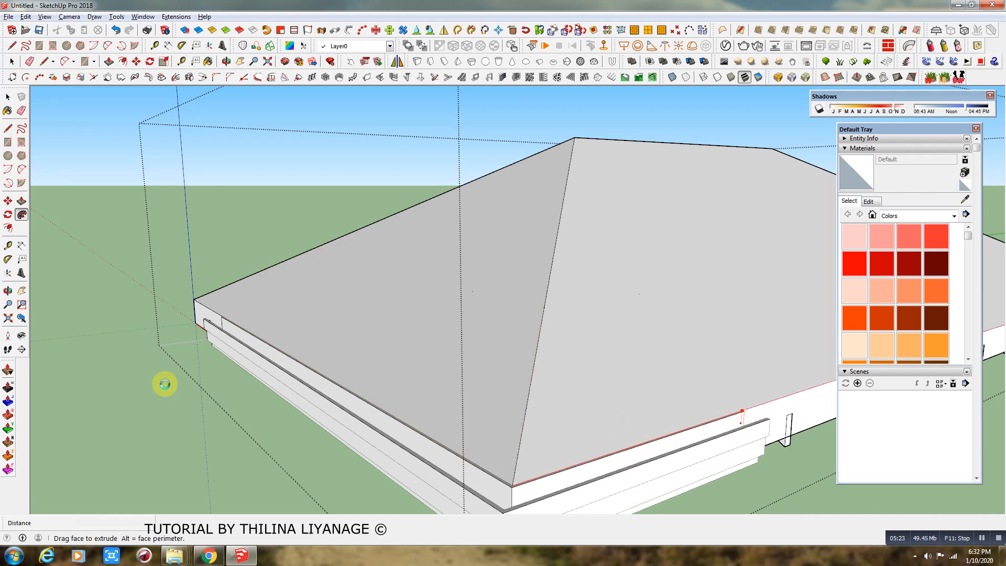
middle_click_drag(300, 309, 373, 365)
key("p")
scroll(312, 370, "up", 5)
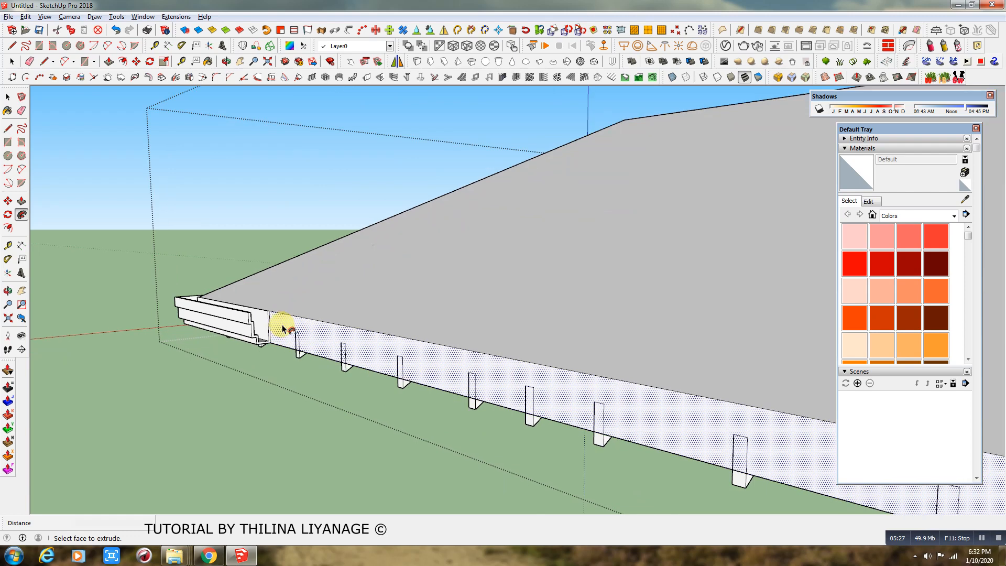
left_click(271, 321)
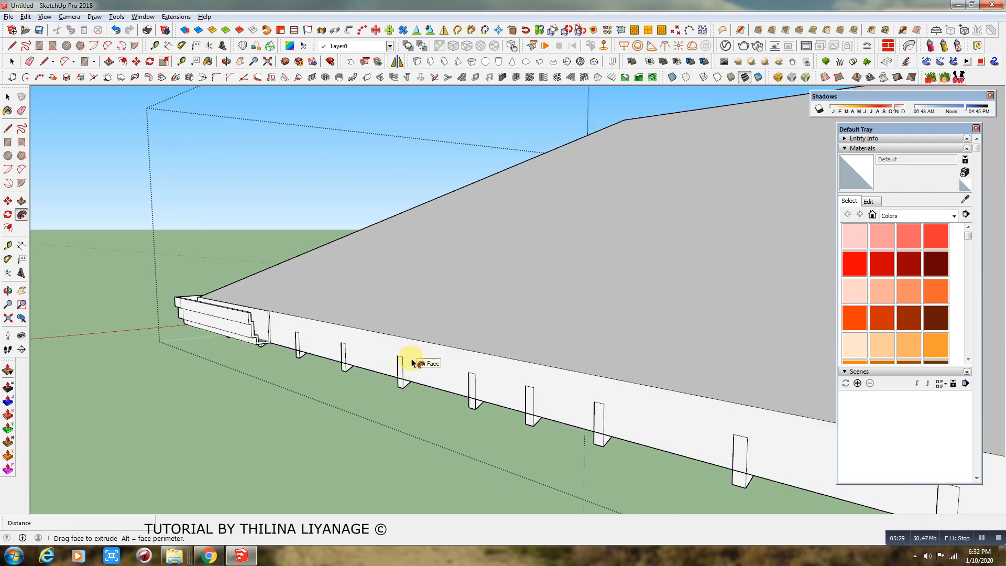
key("Escape")
scroll(297, 335, "up", 2)
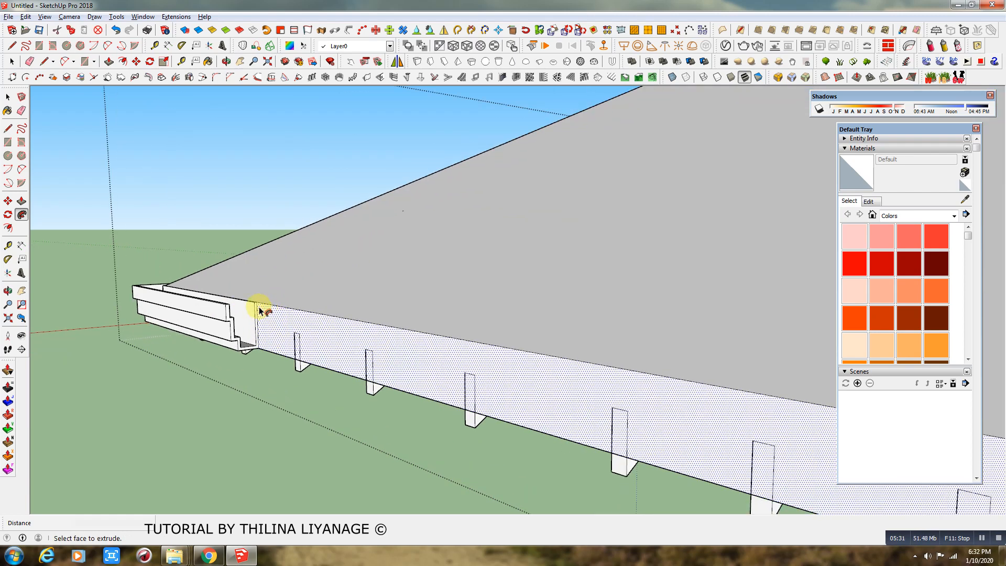
left_click(261, 310)
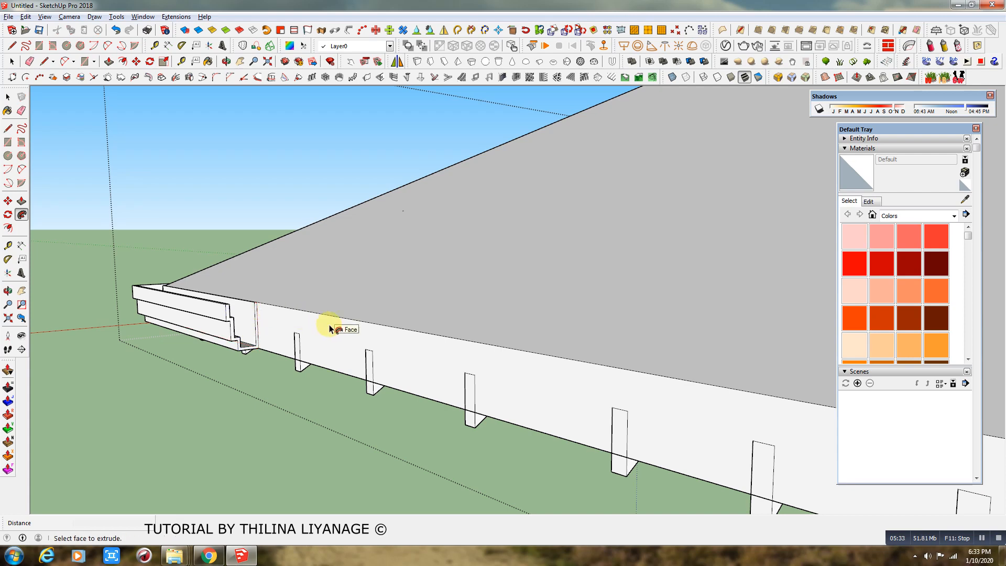
scroll(258, 319, "up", 3)
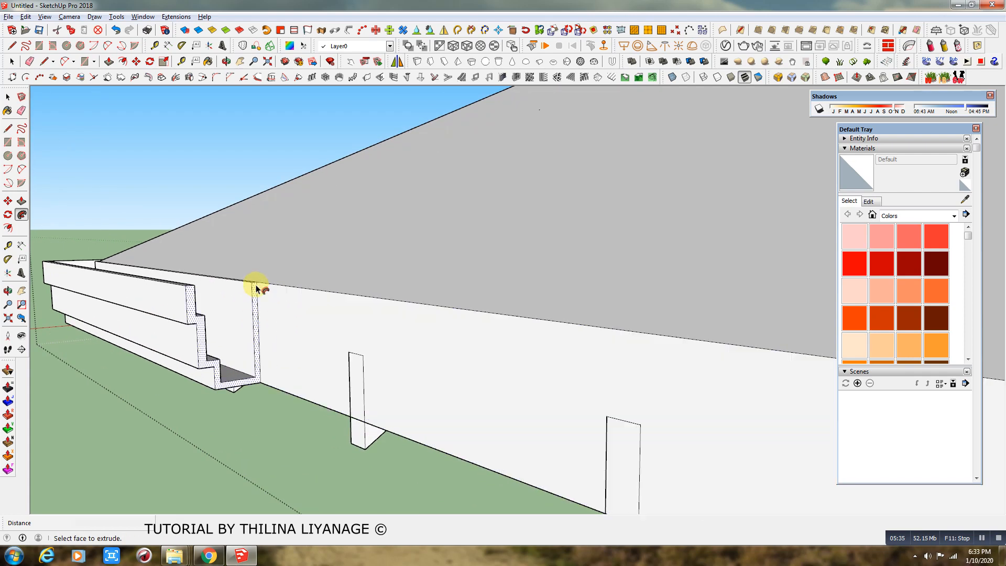
left_click(256, 287)
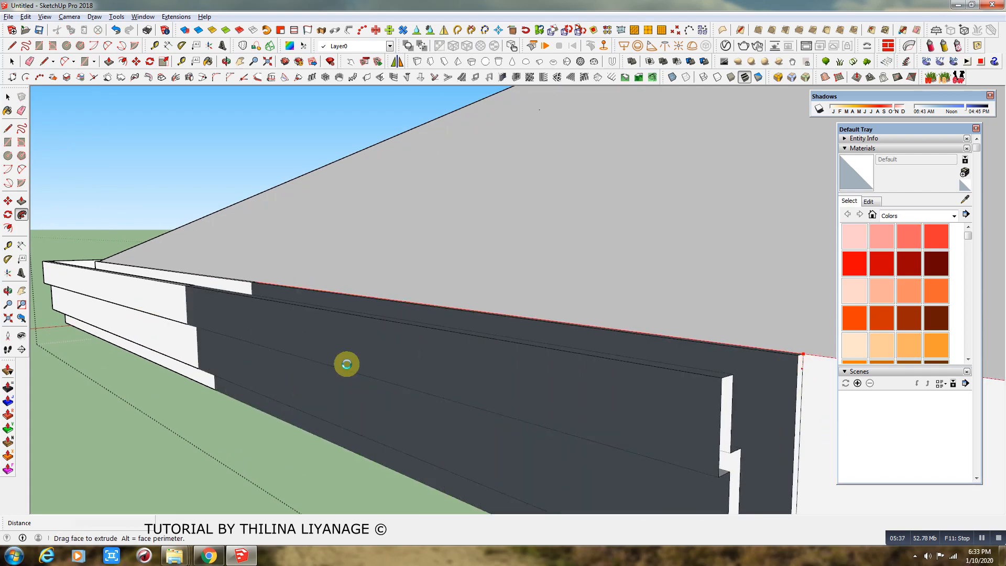
middle_click_drag(347, 364, 266, 395)
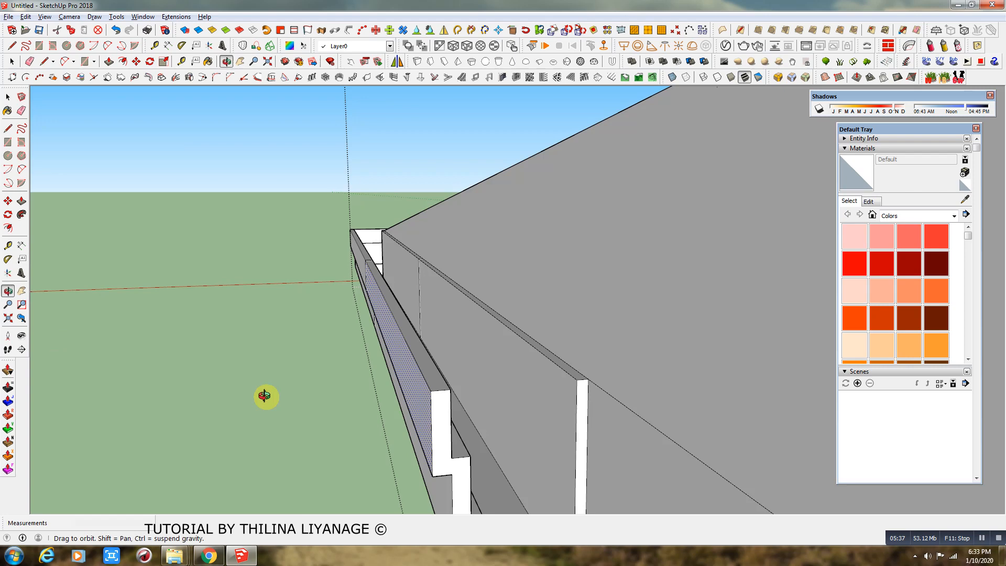
left_click(241, 62)
scroll(272, 316, "up", 5)
scroll(271, 233, "down", 1)
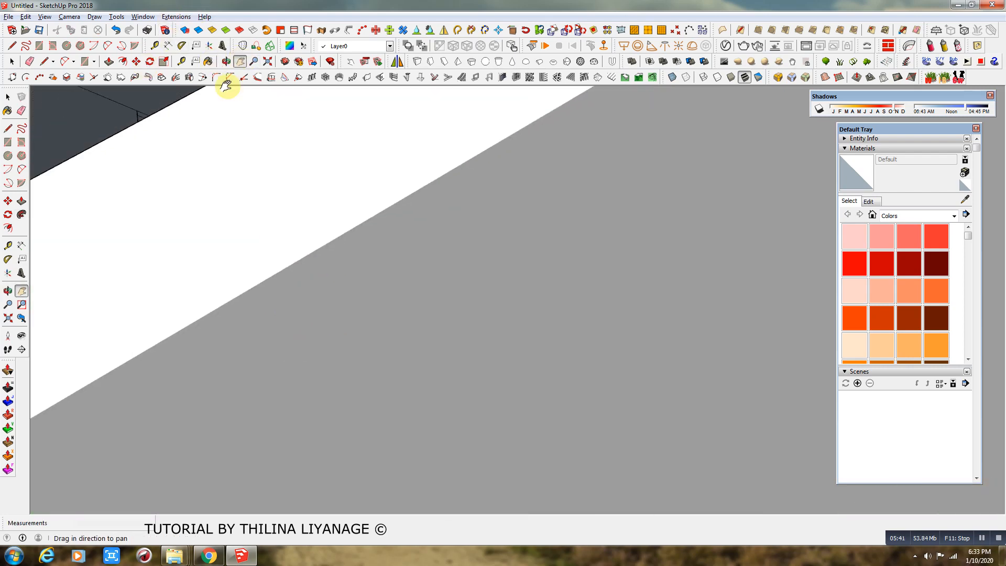
Select the upper eave edges around the roof and sweep the gutter profile along them with Follow Me
left_click(267, 61)
middle_click_drag(357, 262, 379, 324)
key("space")
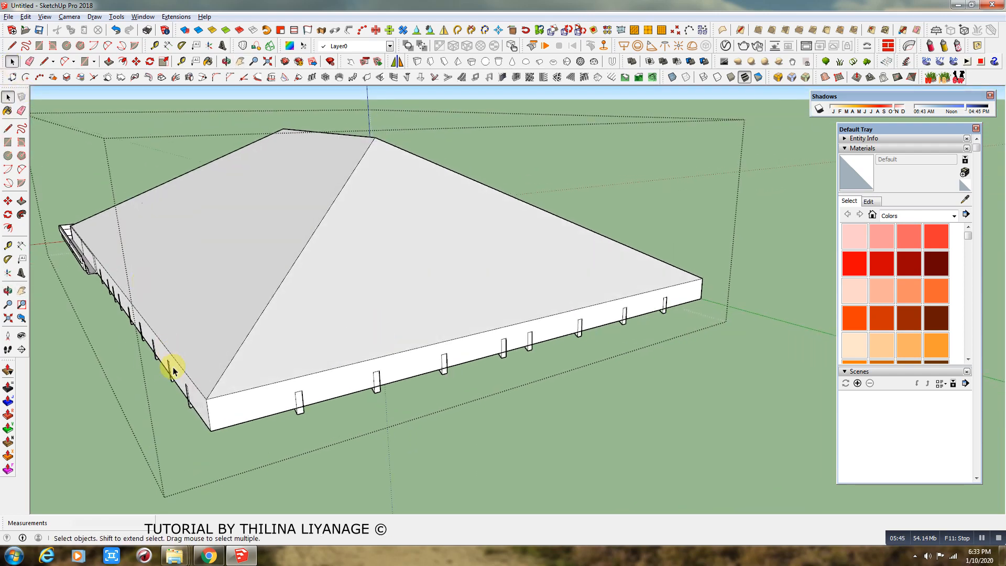
left_click(172, 358)
left_click(243, 391, "ctrl")
middle_click_drag(712, 329, 132, 399)
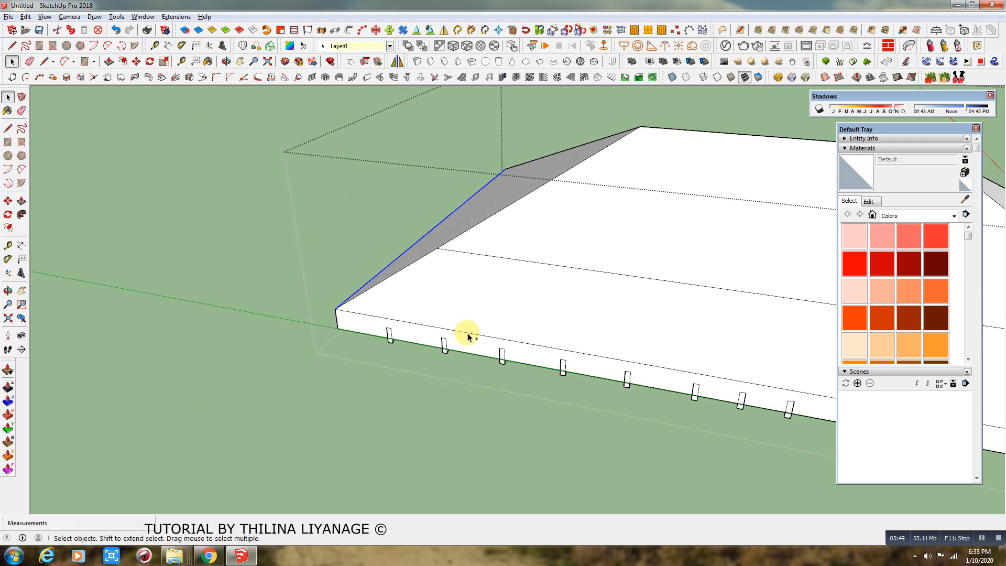
middle_click_drag(303, 319, 269, 254)
scroll(269, 253, "down", 5)
middle_click_drag(302, 335, 512, 364)
scroll(84, 299, "up", 5)
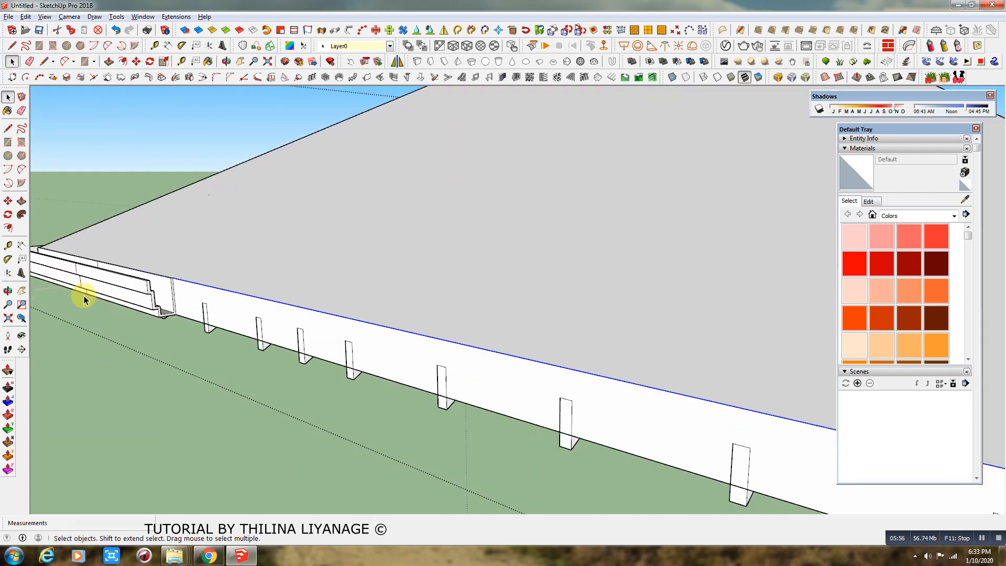
left_click(21, 214)
scroll(175, 280, "up", 3)
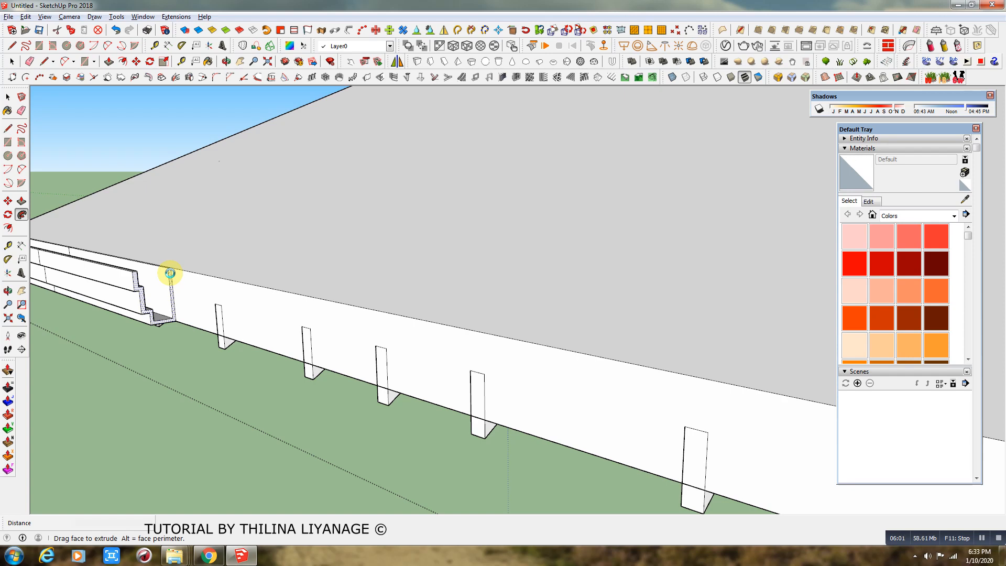
left_click(176, 280)
scroll(204, 378, "down", 5)
middle_click_drag(218, 433, 709, 437)
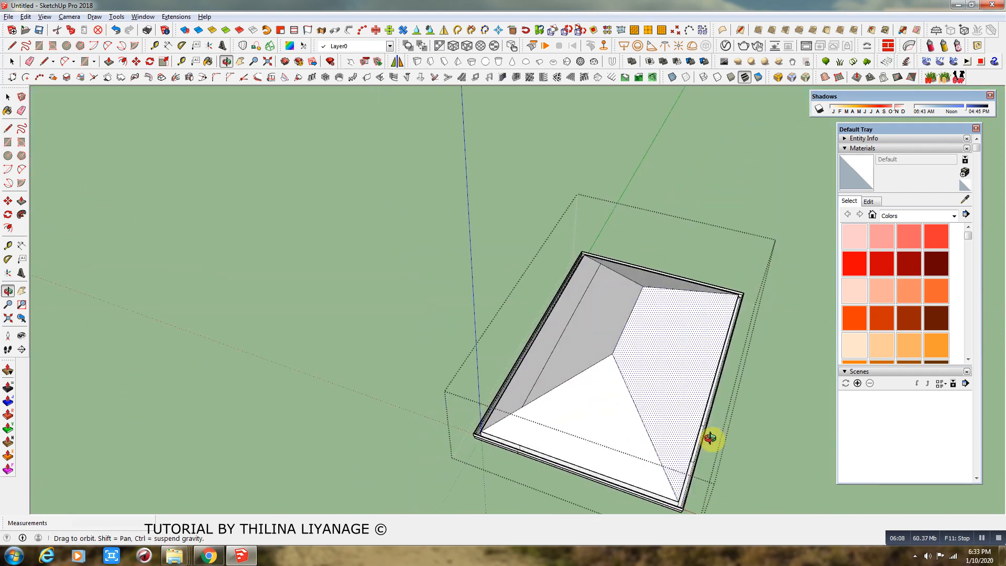
key("space")
middle_click_drag(352, 350, 496, 184)
Copy the L-shaped wall block along the red axis to the empty ground beyond the small gutter-edged house
key("F2")
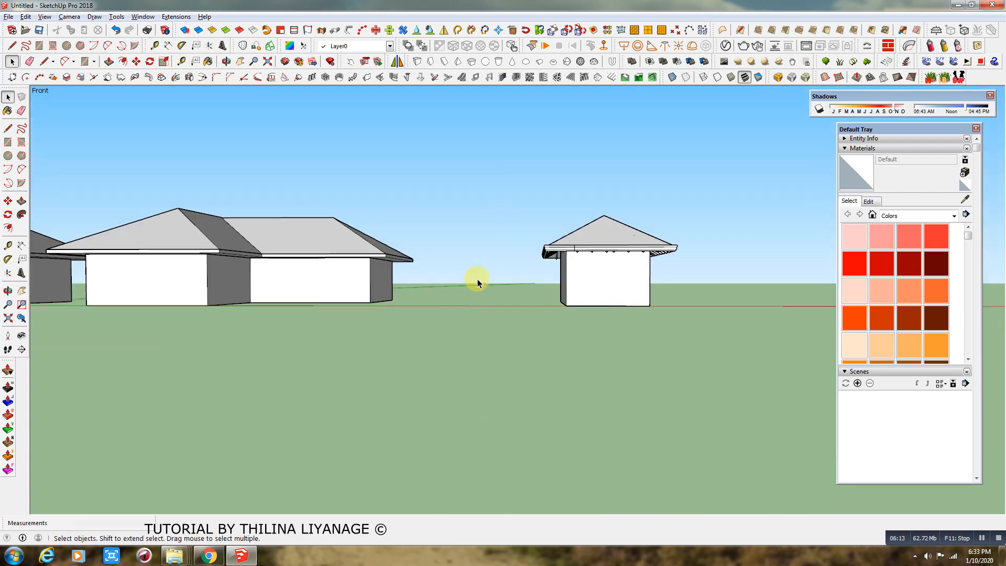
middle_click_drag(476, 279, 544, 290)
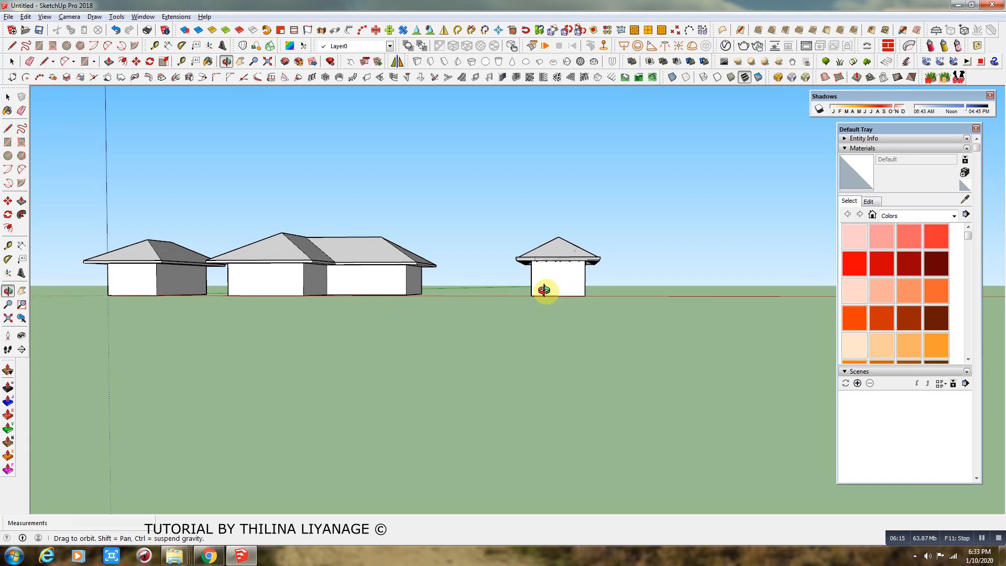
scroll(386, 274, "up", 3)
left_click(341, 276)
middle_click_drag(341, 276, 335, 246)
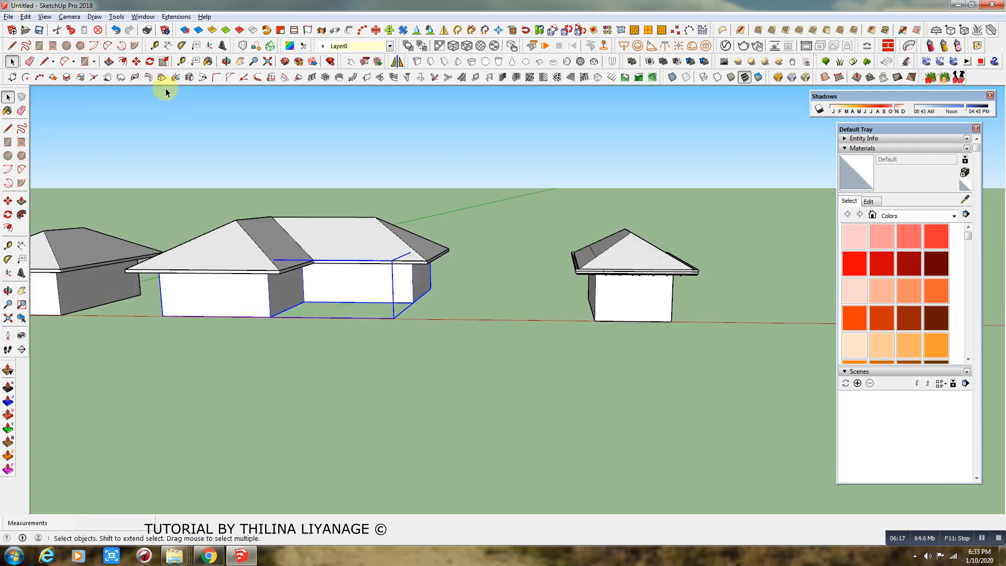
left_click(138, 62)
scroll(215, 346, "down", 3)
key("ctrl")
left_click(214, 349)
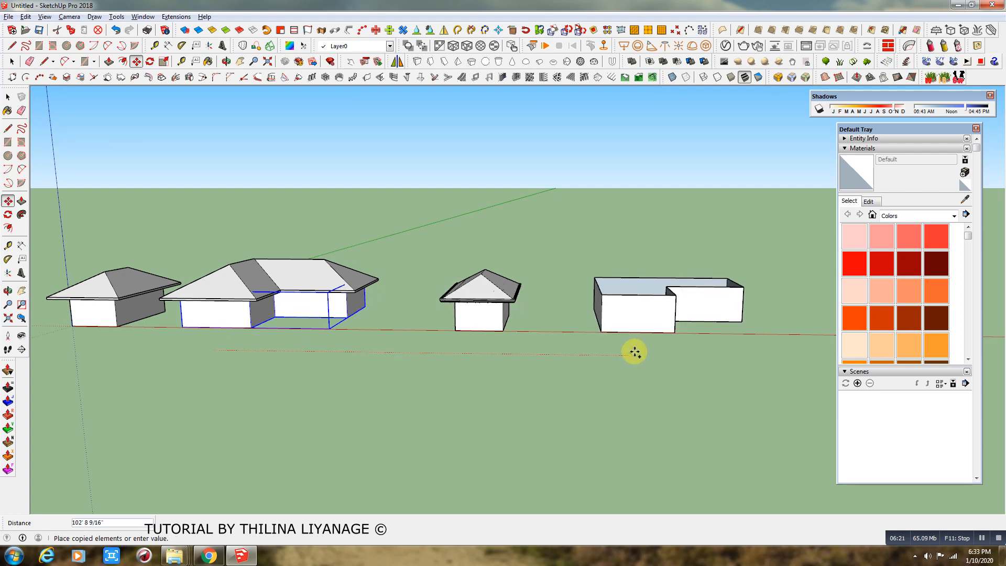
left_click(680, 335)
Inside the copied wall group, draw a line along the short wing's upper front edge to close the open top with a face
middle_click_drag(681, 335, 629, 474)
key("space")
double_click(631, 369)
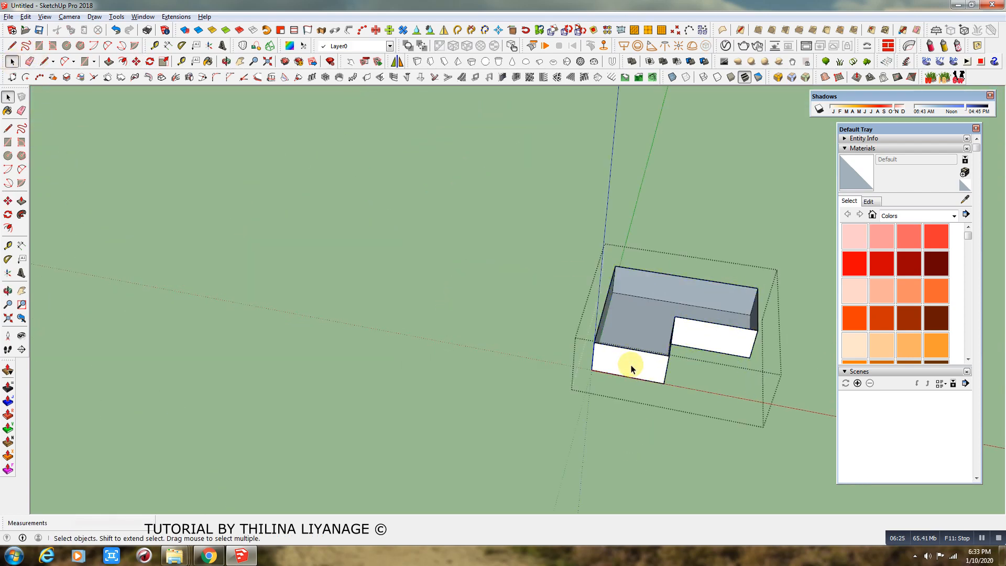
left_click(44, 62)
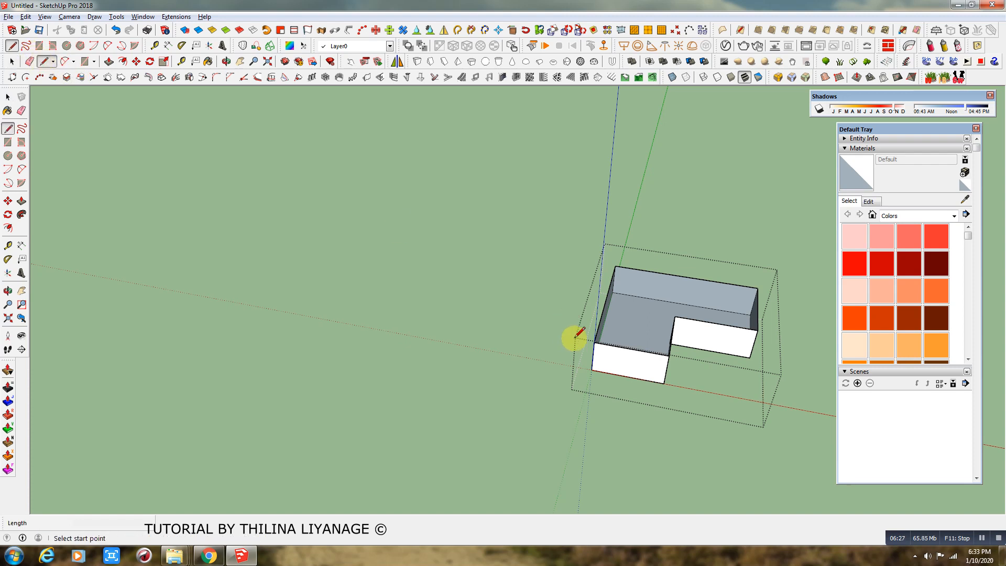
left_click(594, 341)
left_click(669, 355)
left_click(12, 62)
Place a 30-degree protractor guide through the upper corner of the short wing's end wall
middle_click_drag(535, 338, 370, 288)
scroll(442, 275, "up", 3)
scroll(442, 275, "up", 5)
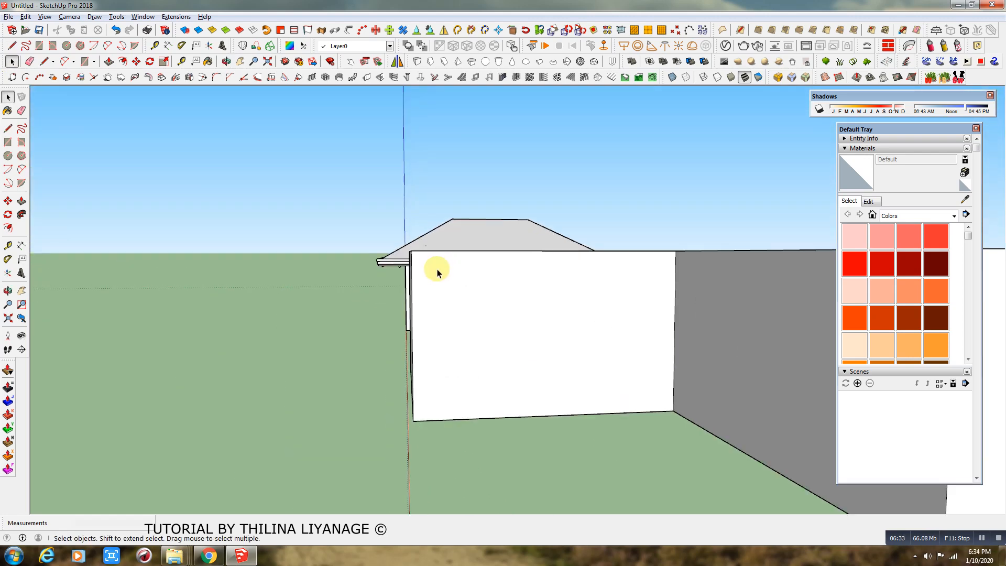
left_click(8, 259)
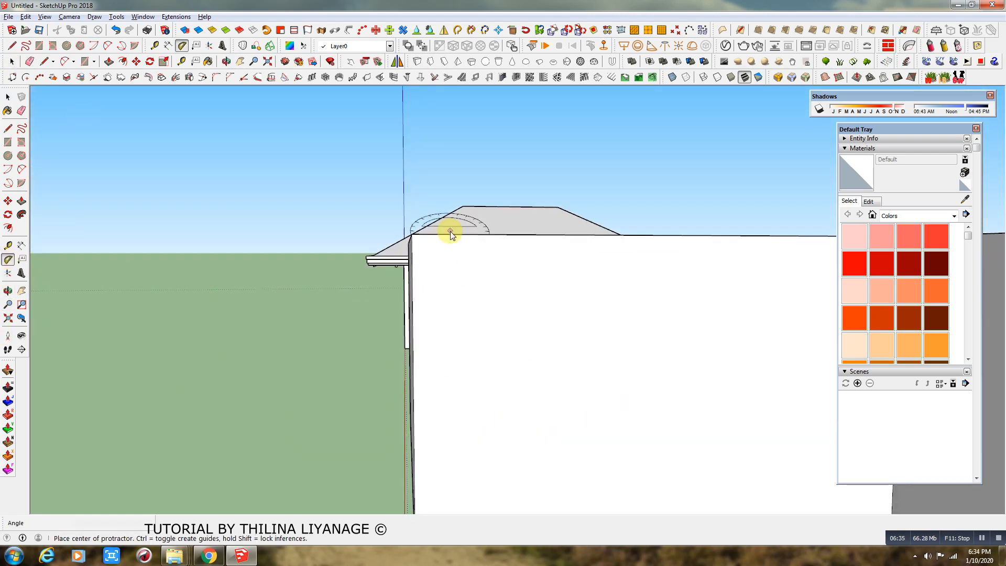
left_click(413, 235)
left_click(498, 234)
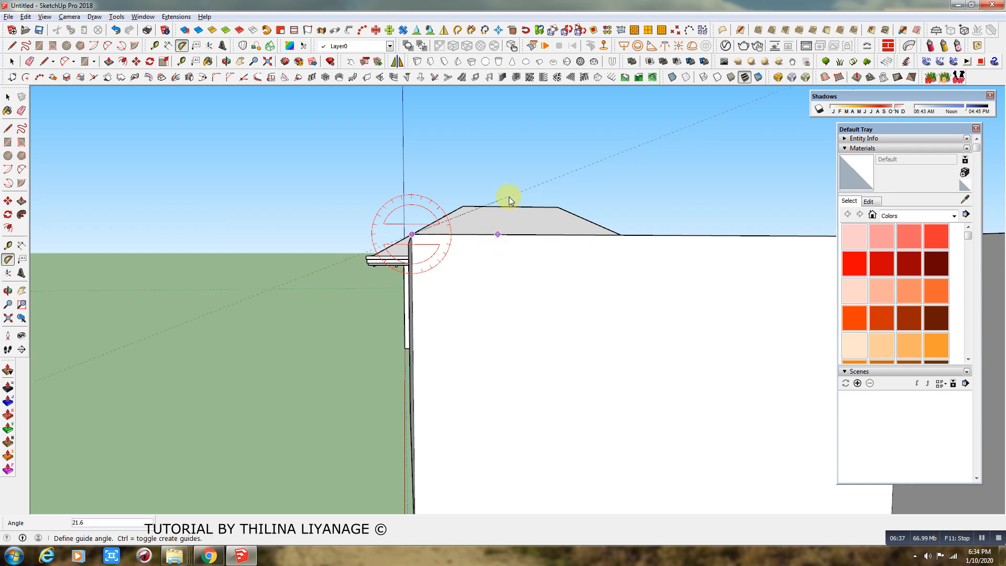
type("30")
key("Return")
Draw a closed sloped eave profile from the wall corner about 3' down the guide, with vertical ends and a parallel upper edge
middle_click_drag(214, 246, 271, 237)
left_click(43, 61)
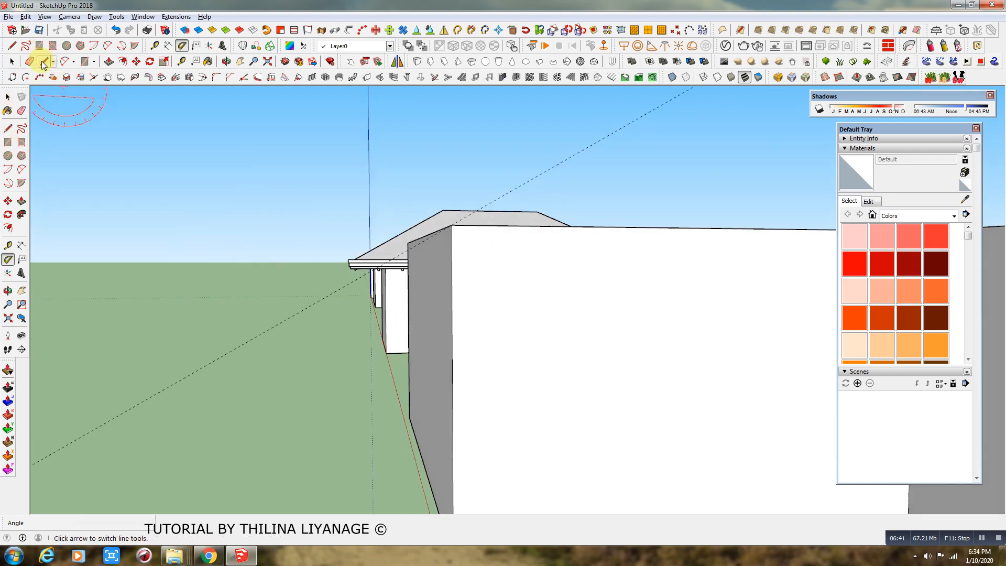
left_click(452, 225)
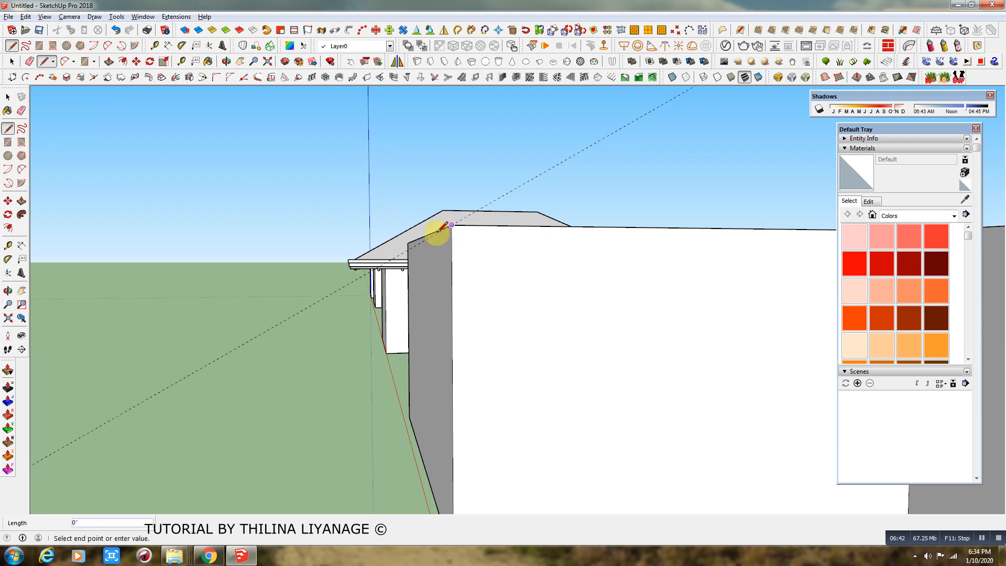
left_click(349, 282)
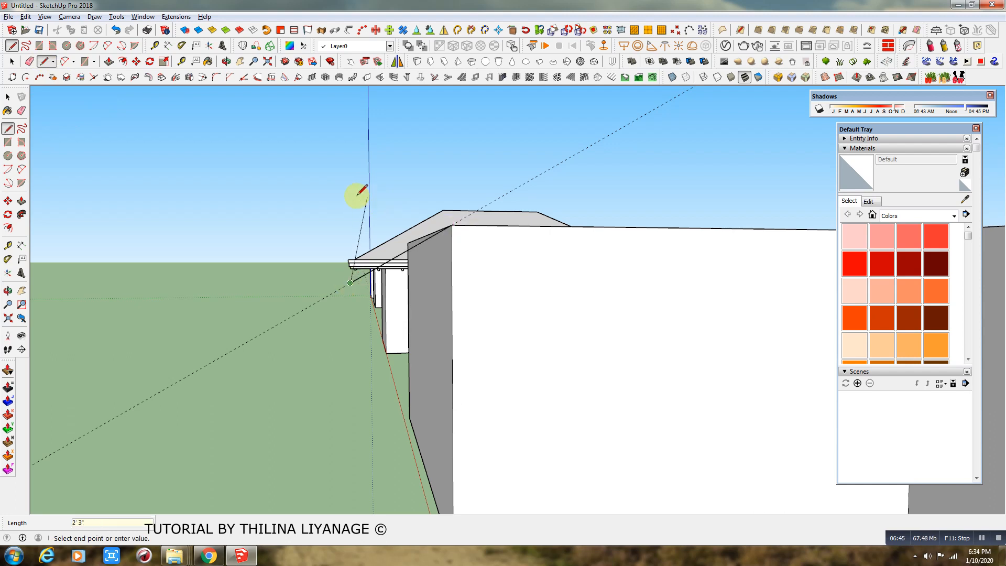
key("Return")
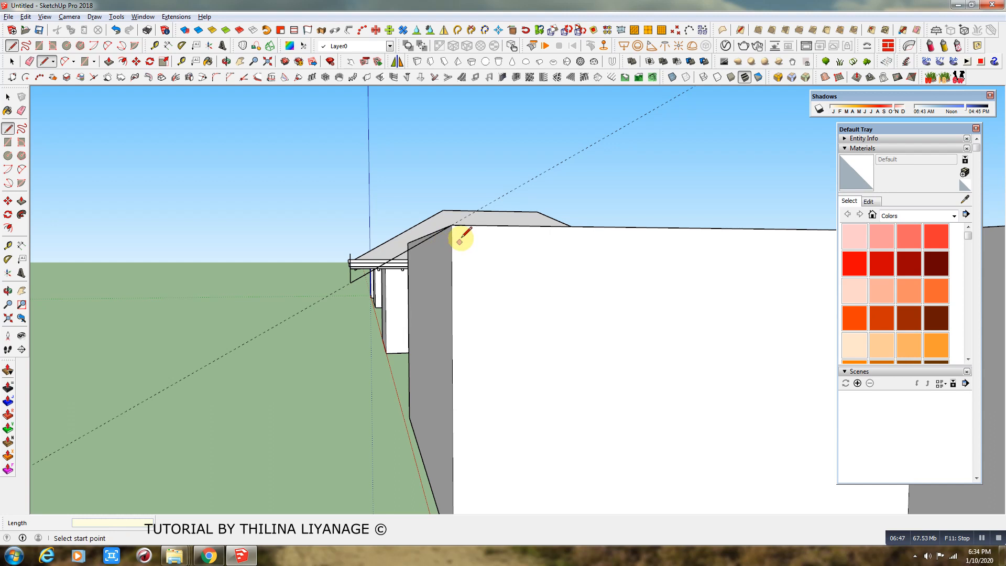
left_click(450, 196)
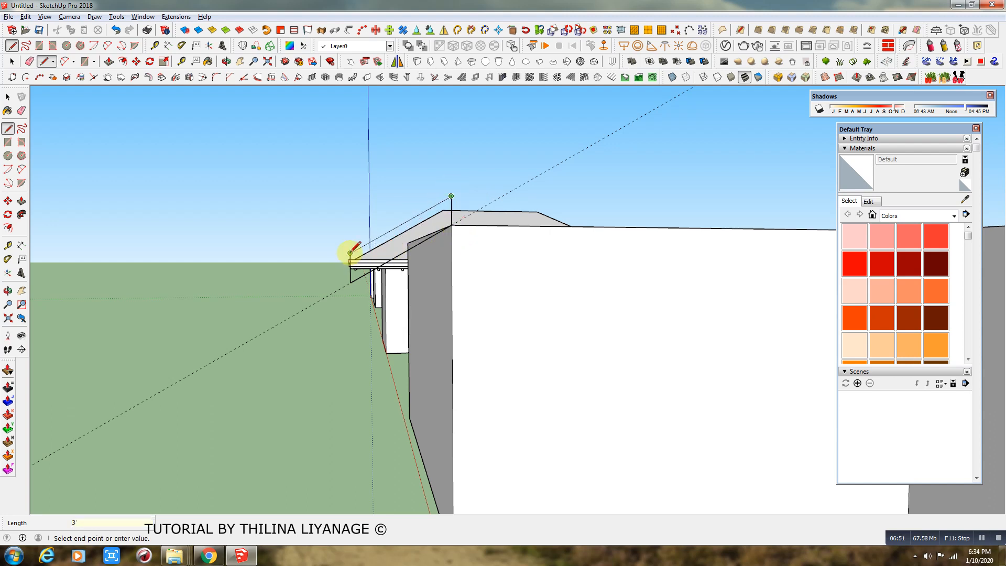
left_click(350, 256)
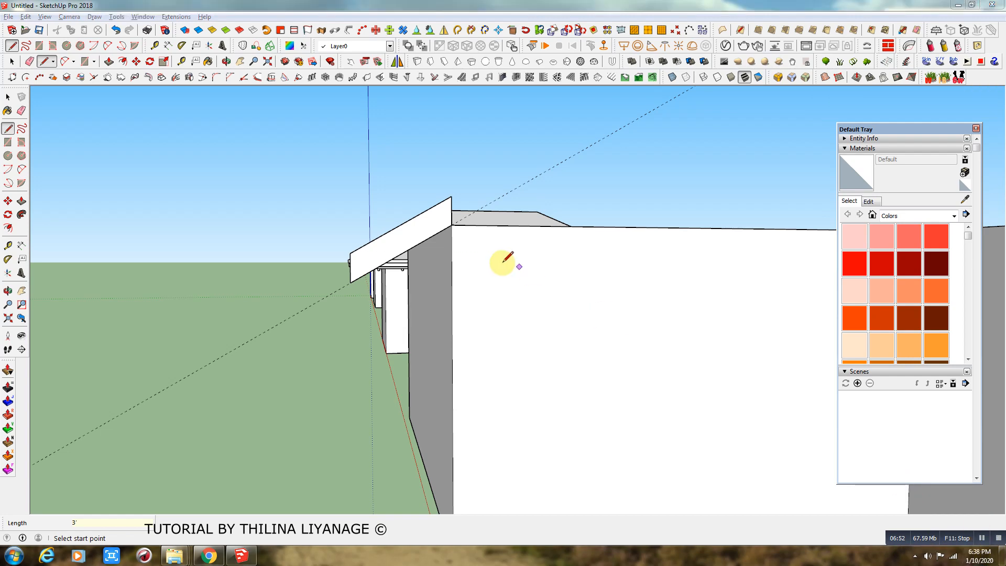
Make the sloped eave profile face and its edges into a separate group
middle_click_drag(493, 251, 520, 377)
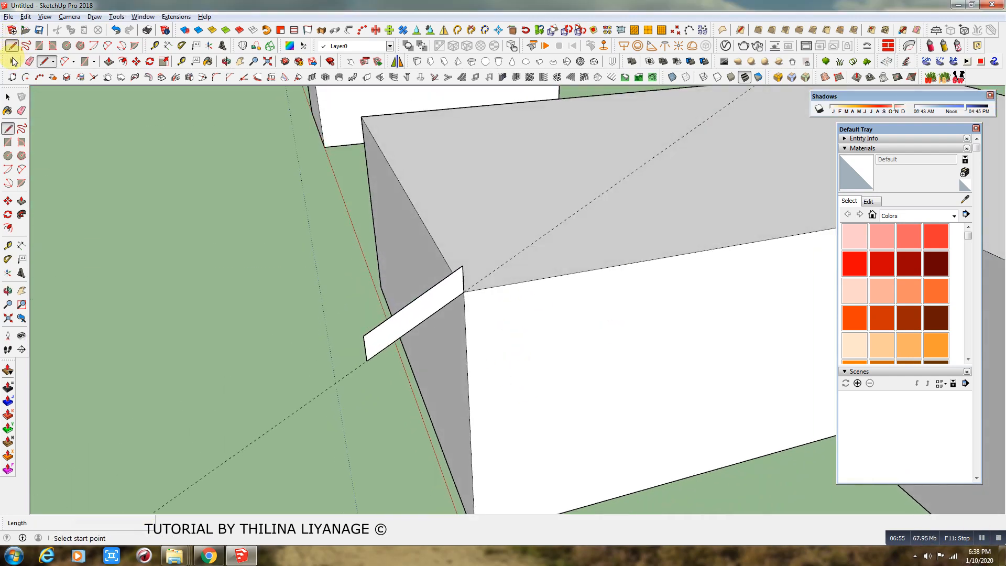
left_click(13, 62)
left_click(413, 317)
middle_click_drag(413, 318, 414, 369)
scroll(389, 436, "down", 4)
scroll(389, 437, "up", 2)
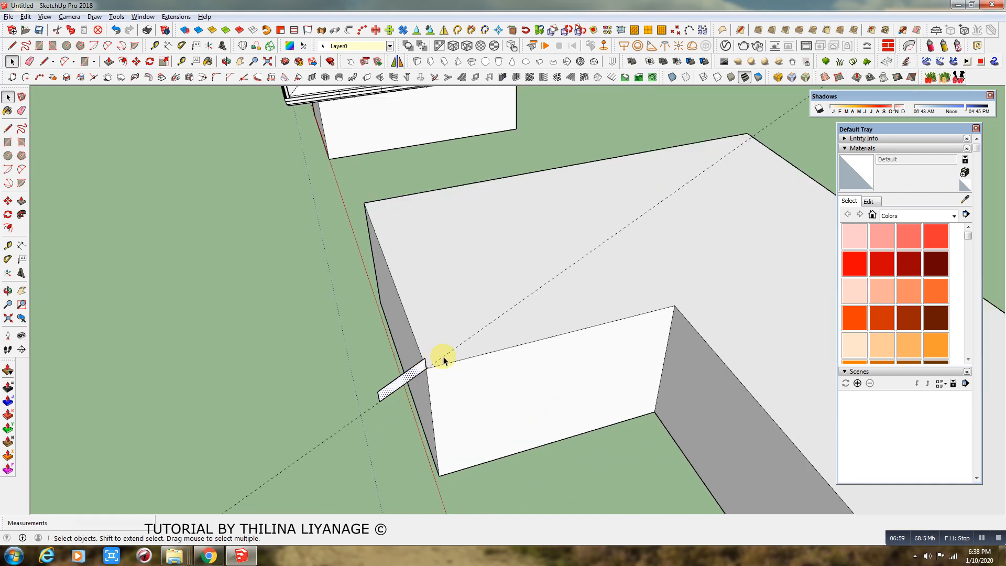
left_click(451, 323)
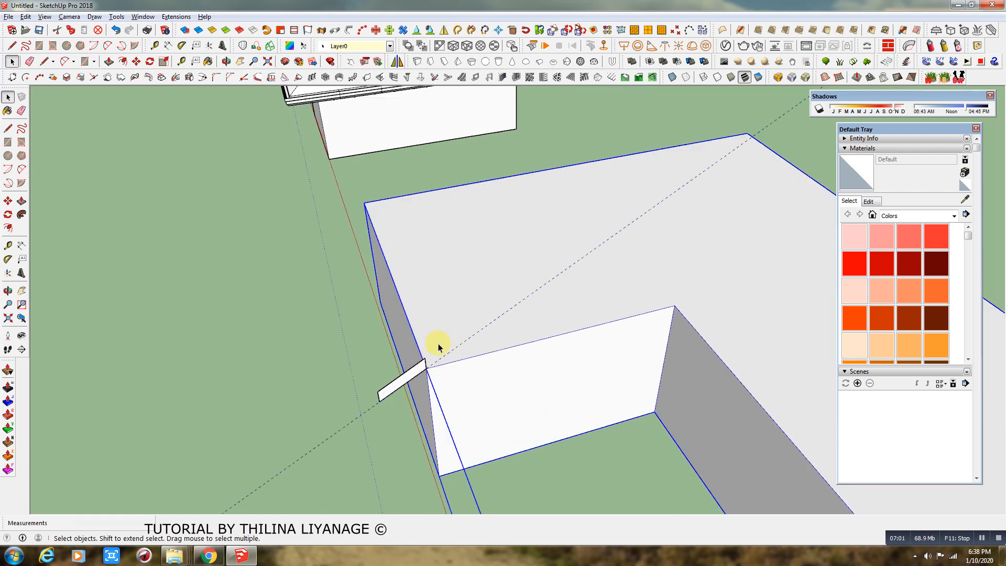
left_click(421, 370)
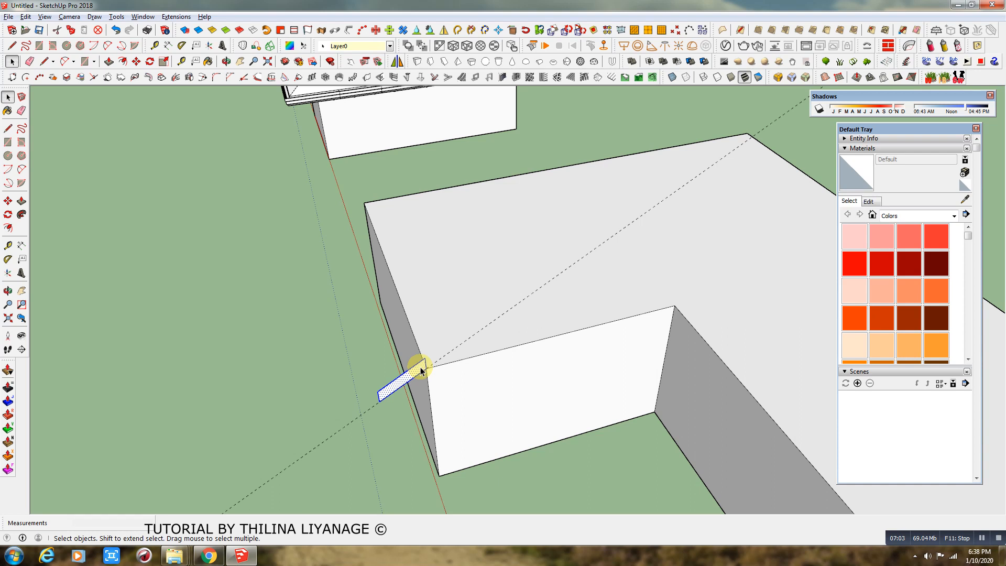
right_click(421, 370)
left_click(454, 190)
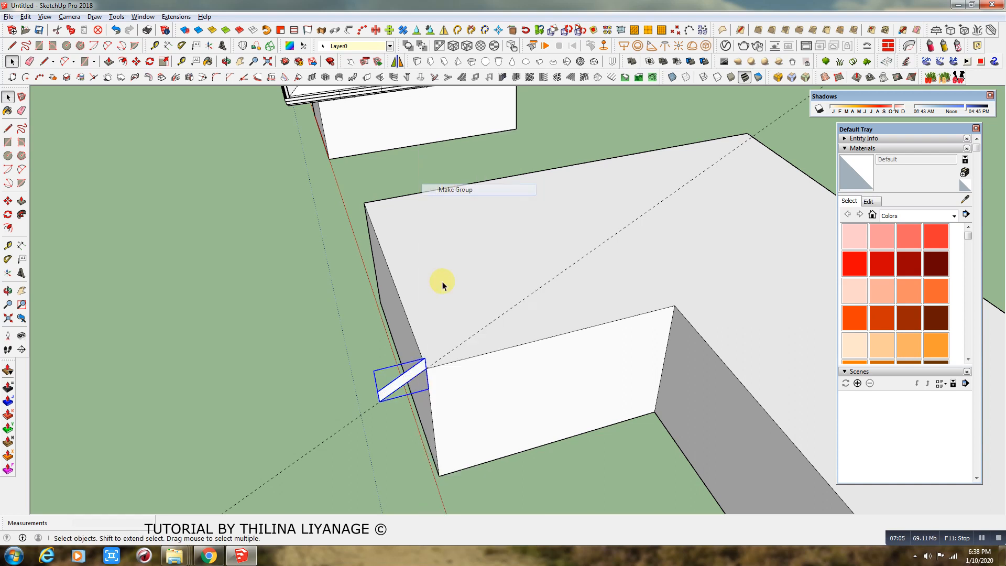
Open the eave profile group for editing and turn off hiding of the rest of the model
double_click(414, 377)
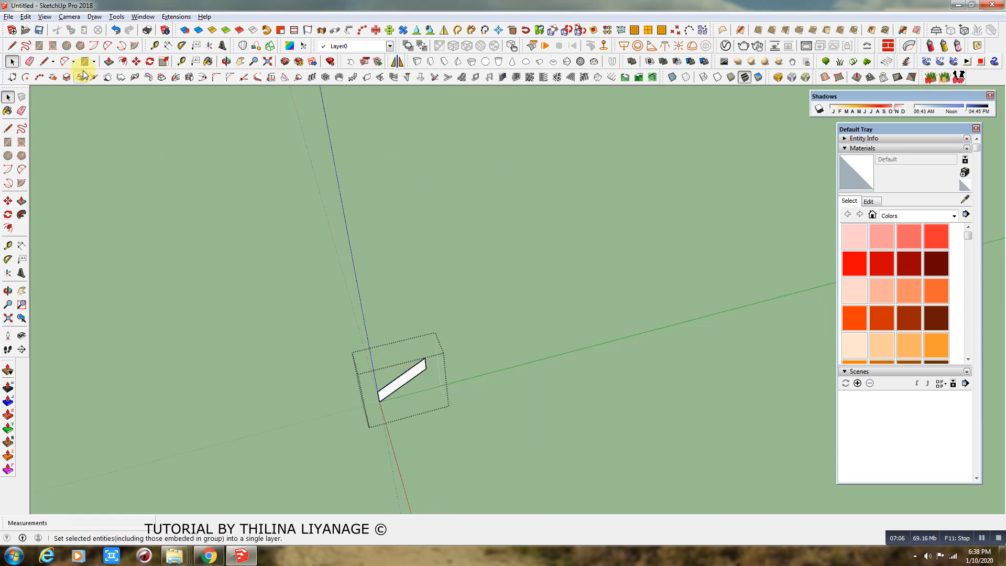
left_click(46, 63)
left_click(44, 17)
mouse_move(90, 180)
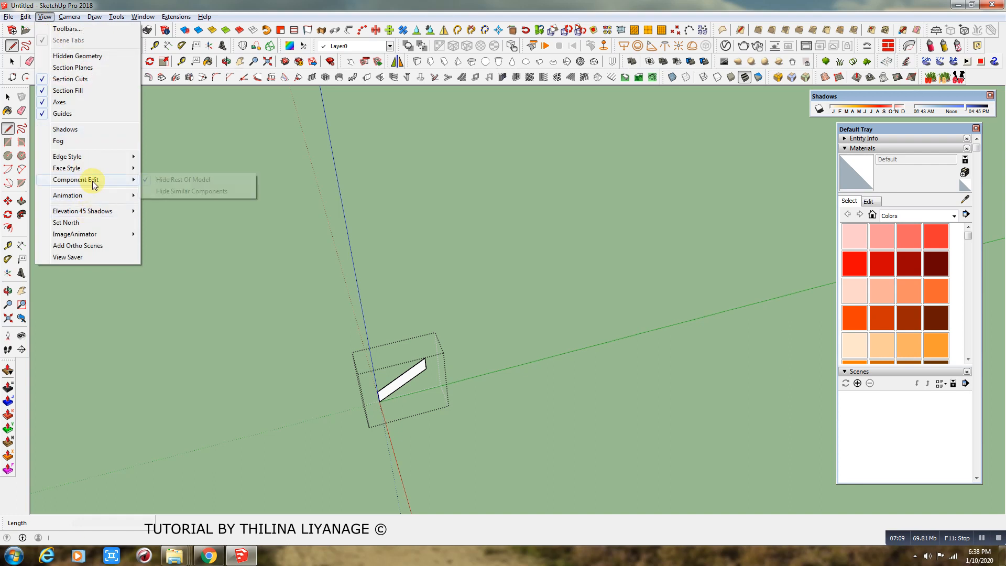
left_click(173, 179)
Draw a closed path of lines around the top outline of the L-shaped walls, starting at the eave profile's wall corner
left_click(434, 368)
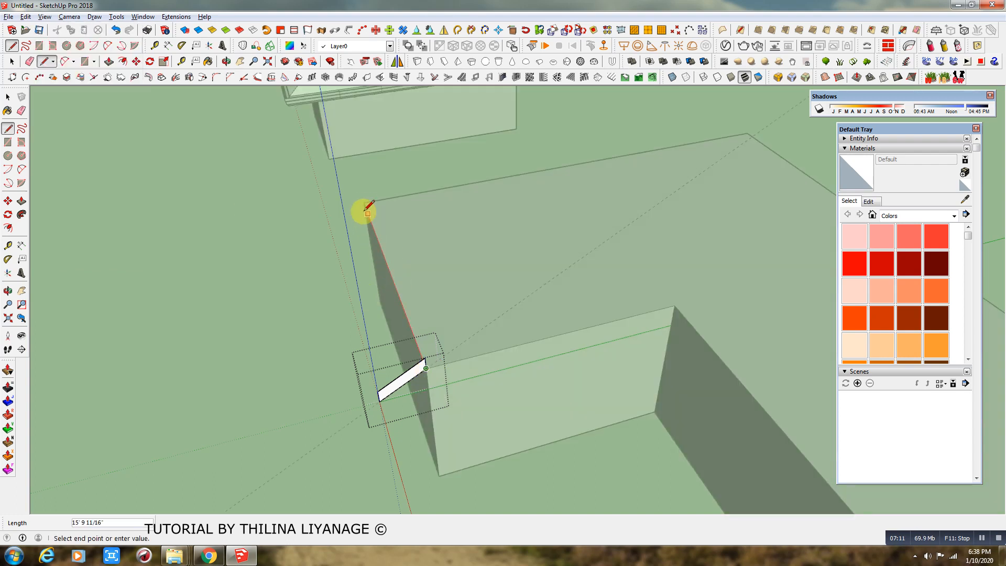
middle_click_drag(360, 207, 355, 231)
left_click(653, 157)
scroll(653, 157, "down", 4)
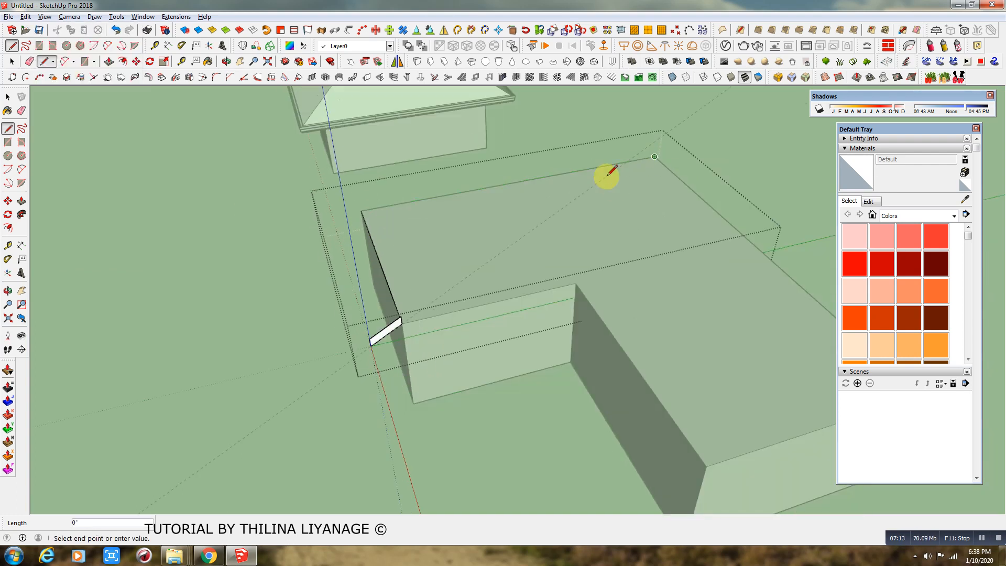
left_click(705, 319)
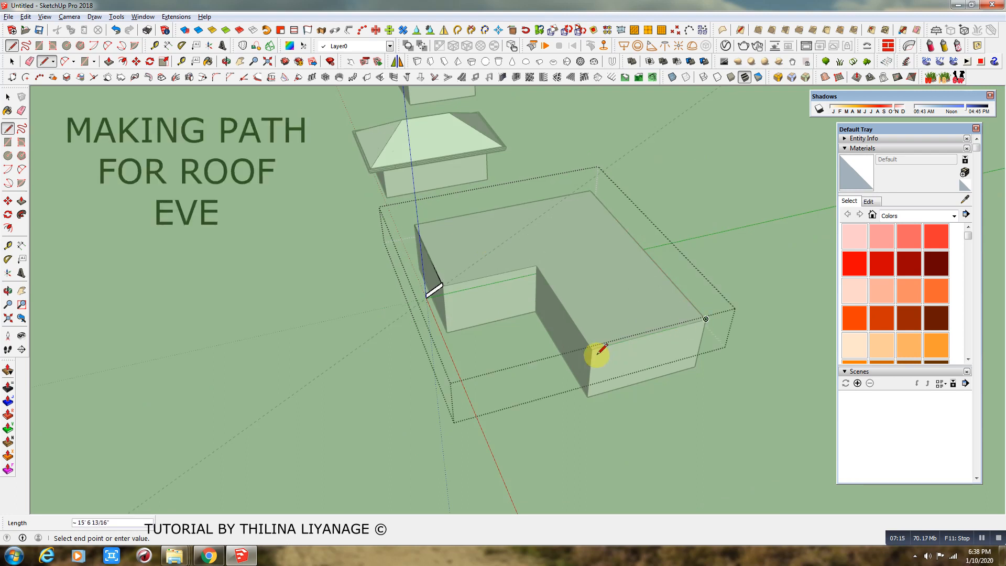
left_click(590, 349)
left_click(536, 265)
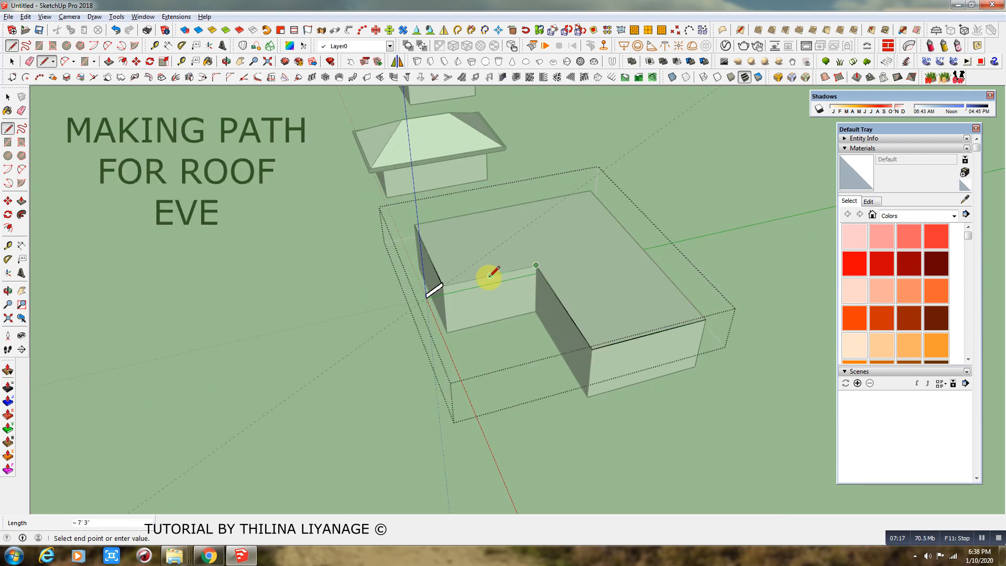
Select the whole wall-top path and sweep the eave profile face around it with Follow Me
left_click(6, 97)
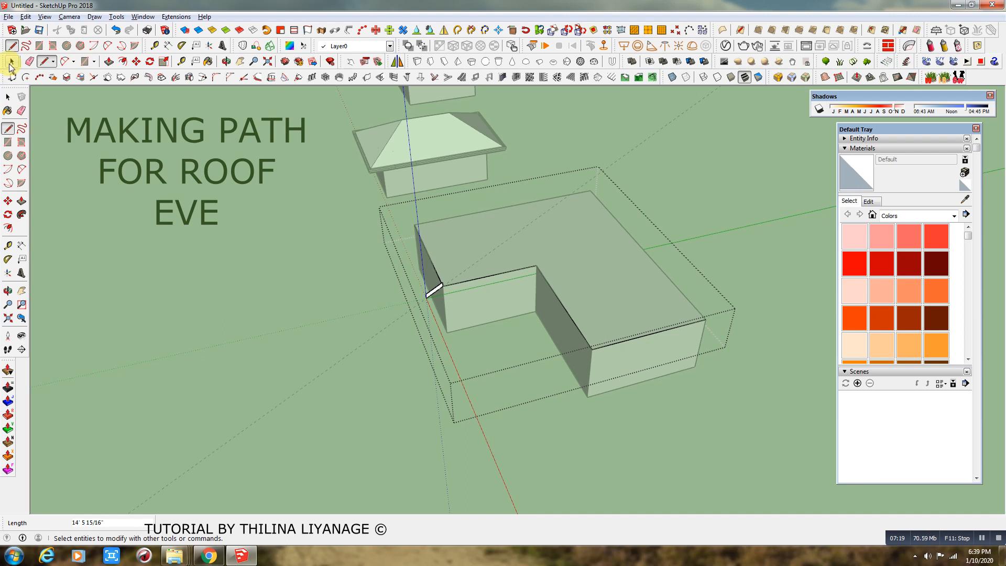
left_click(422, 243)
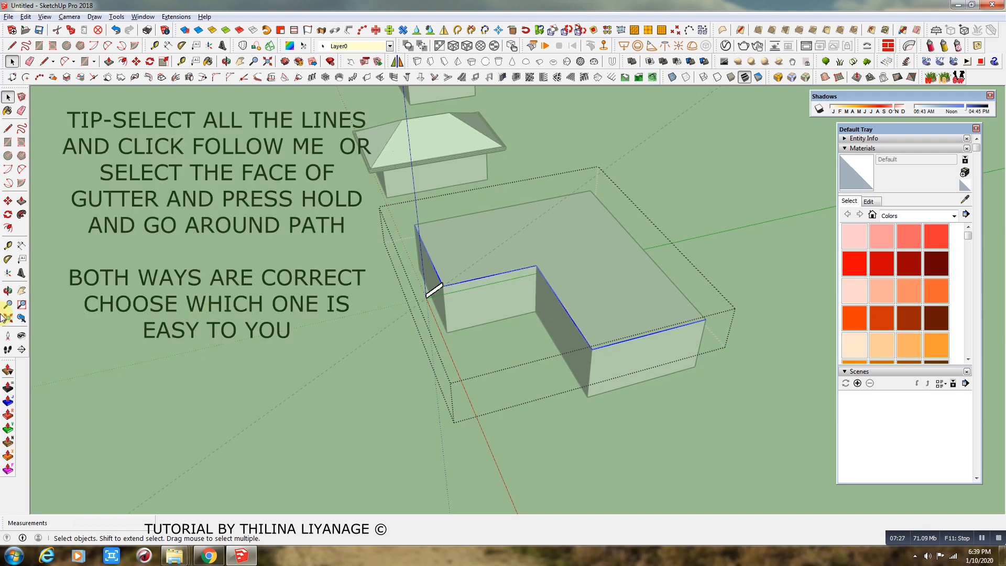
left_click(22, 215)
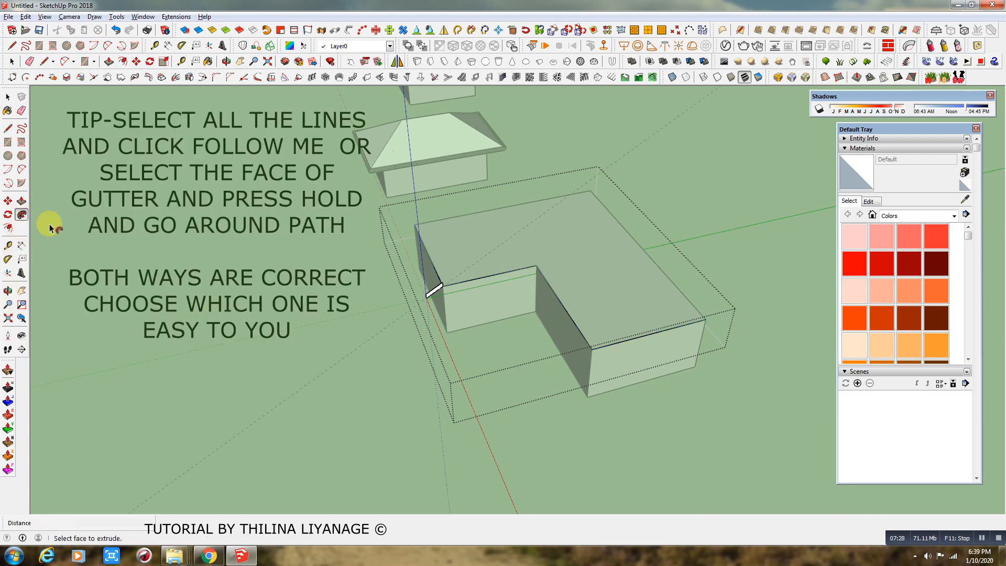
left_click(437, 291)
middle_click_drag(489, 321, 465, 357)
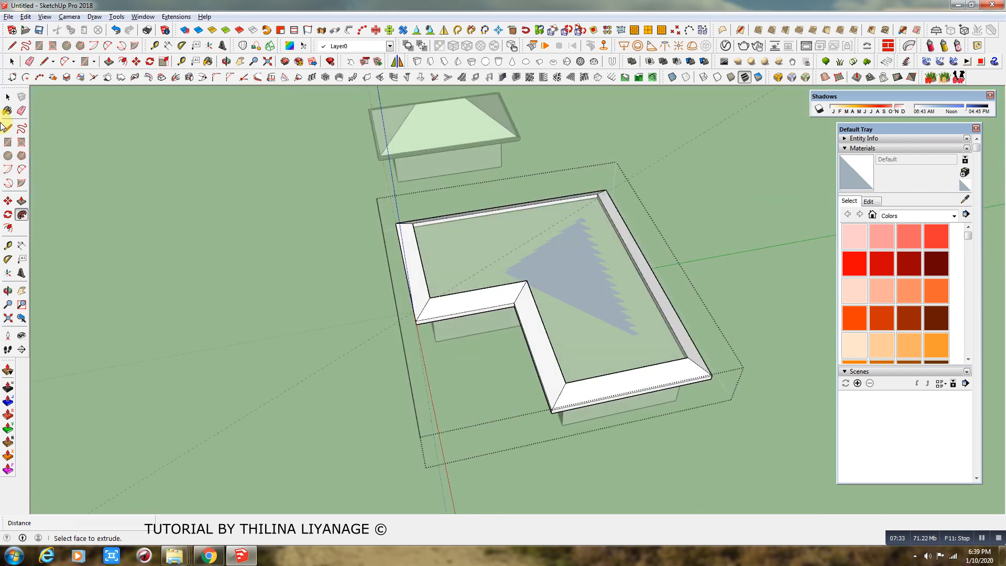
Draw overlong sloped lines continuing the short wing's two hips and the inner corner's valley upward from the eave band
left_click(43, 62)
middle_click_drag(246, 336, 532, 224)
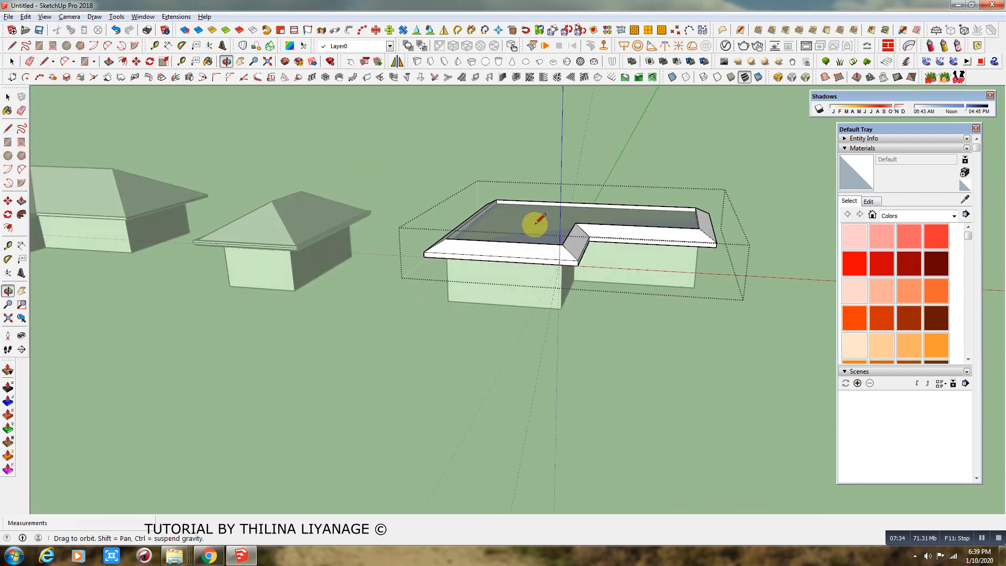
left_click(446, 238)
left_click(591, 151)
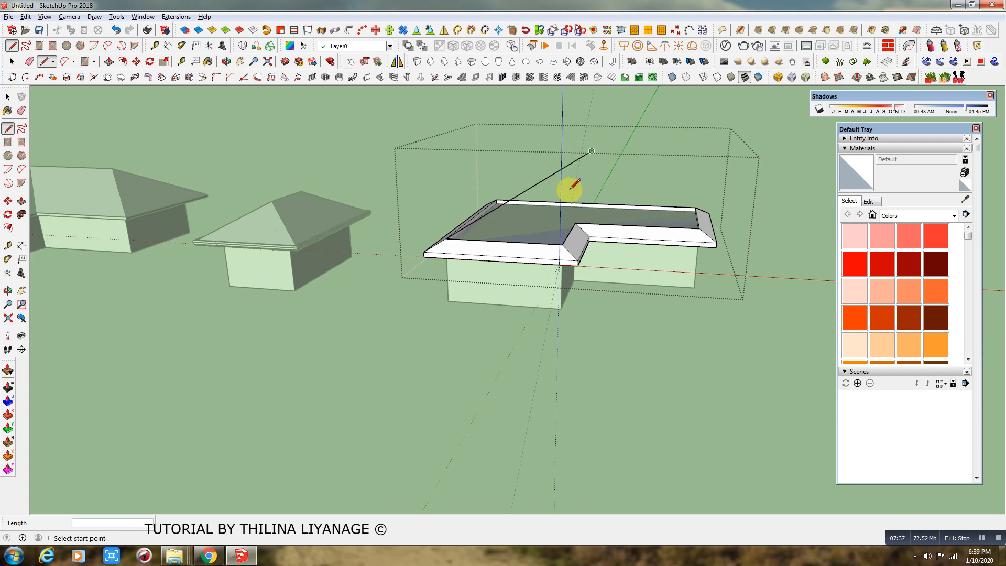
left_click(562, 244)
left_click(482, 163)
left_click(575, 222)
left_click(521, 155)
Draw overlong sloped hip lines upward from the remaining inner corners of the eave band
middle_click_drag(476, 225, 422, 260)
left_click(515, 234)
left_click(605, 157)
left_click(641, 232)
middle_click_drag(478, 146, 294, 341)
middle_click_drag(352, 355, 292, 244)
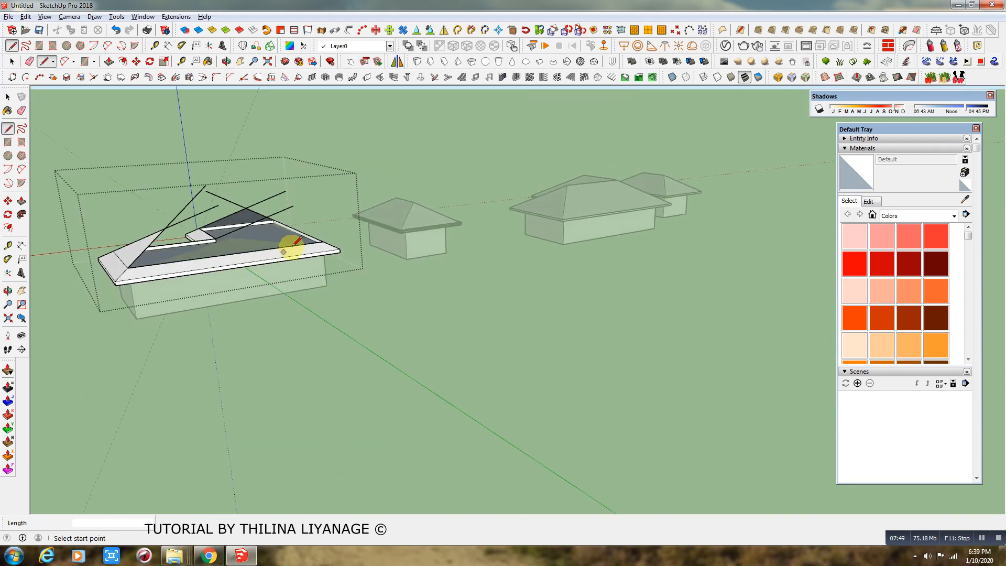
left_click(323, 241)
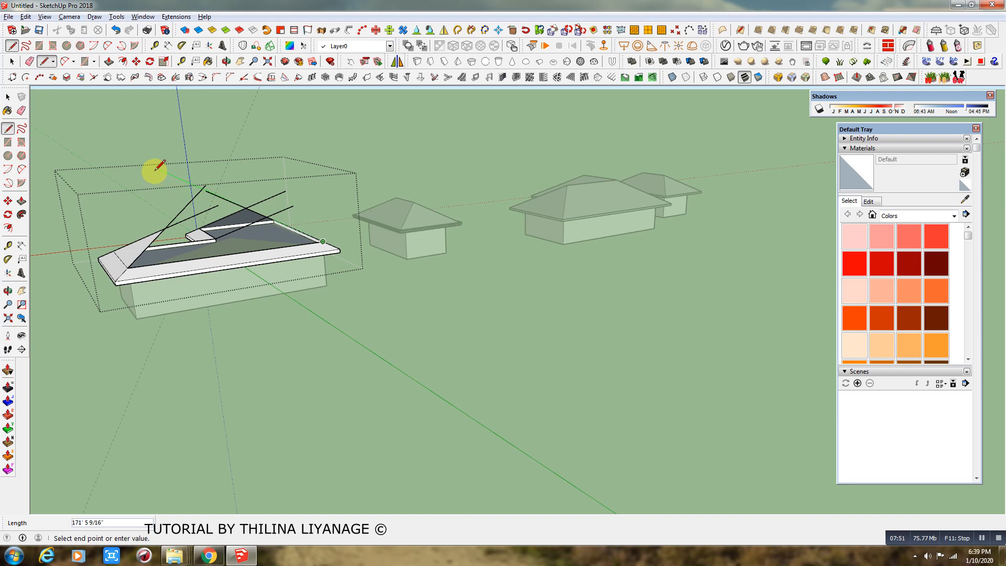
mouse_move(161, 177)
middle_mouse_down()
mouse_move(72, 141)
mouse_move(191, 154)
mouse_move(337, 298)
mouse_move(418, 308)
middle_mouse_up()
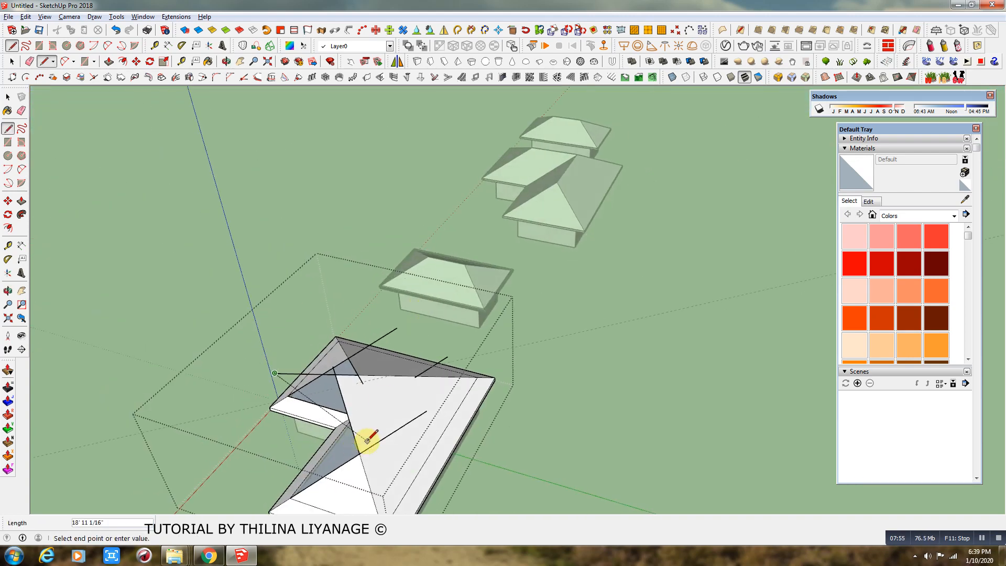
Draw horizontal ridge lines for both wings from their hip intersections until the roof faces close
middle_click_drag(415, 376, 646, 292)
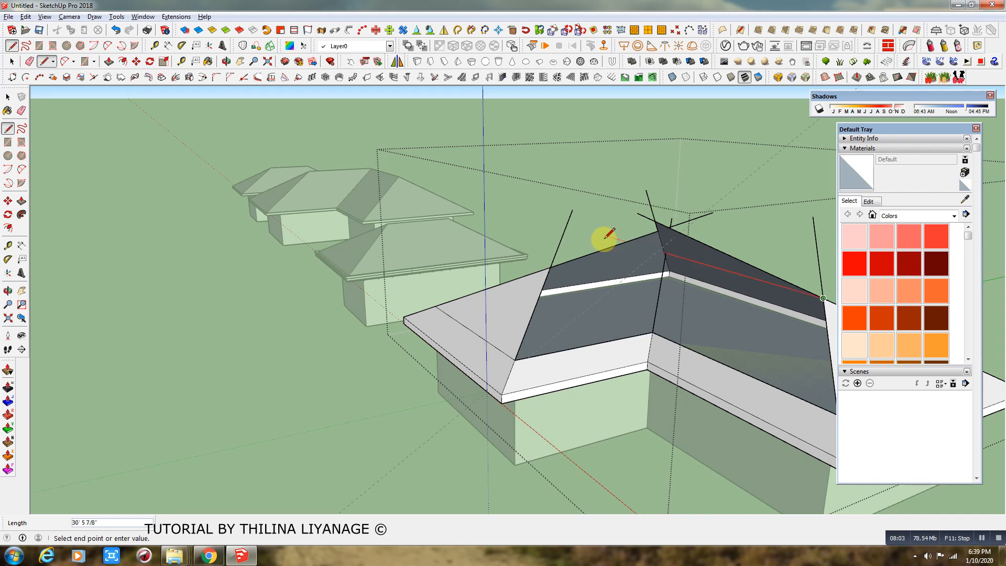
middle_click_drag(602, 236, 595, 335)
left_click(575, 337)
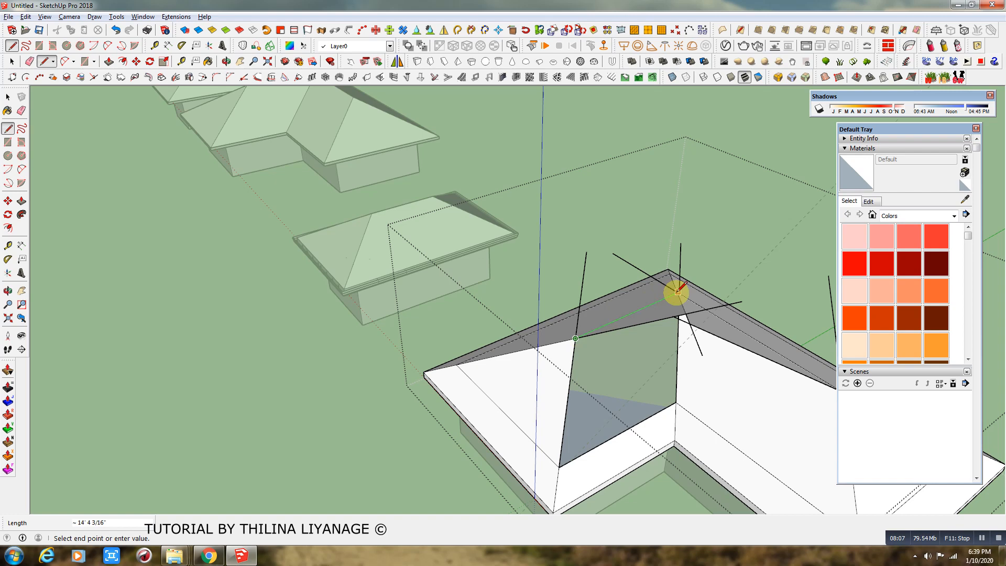
left_click(677, 290)
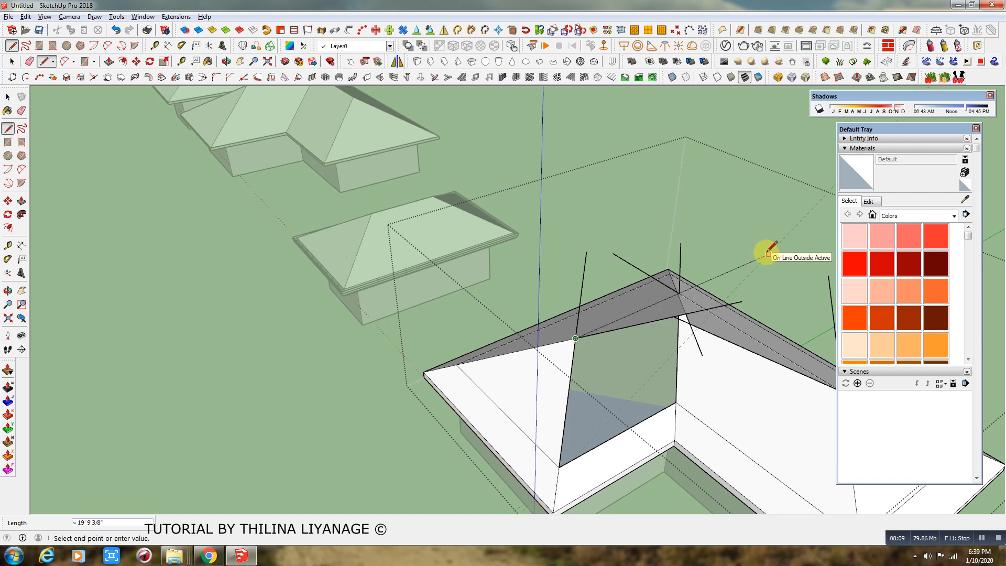
middle_click_drag(658, 359, 658, 269)
Erase the surplus hip, valley and ridge line ends sticking out above the closed L-shaped roof
left_click(29, 62)
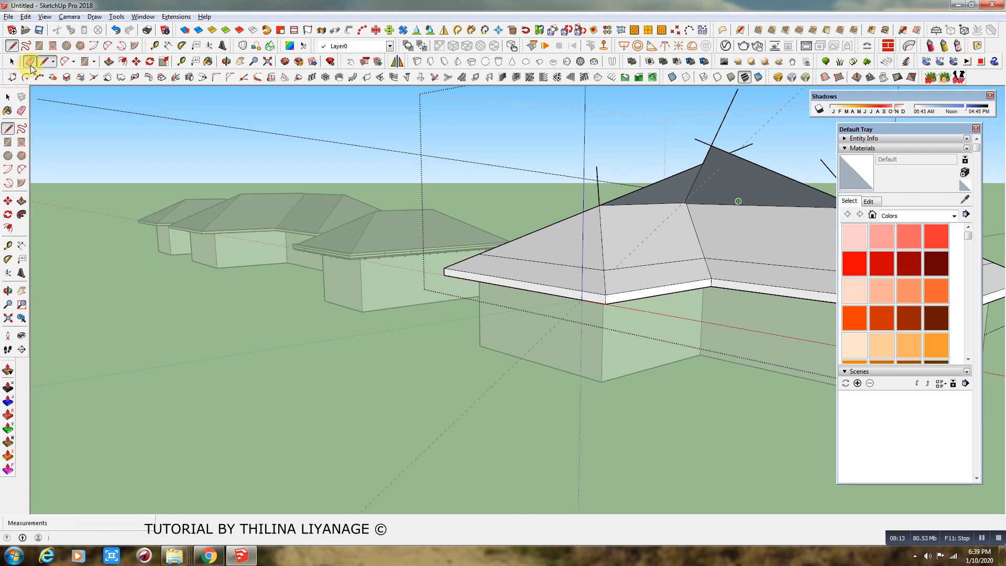
left_click(715, 148)
left_click(695, 167)
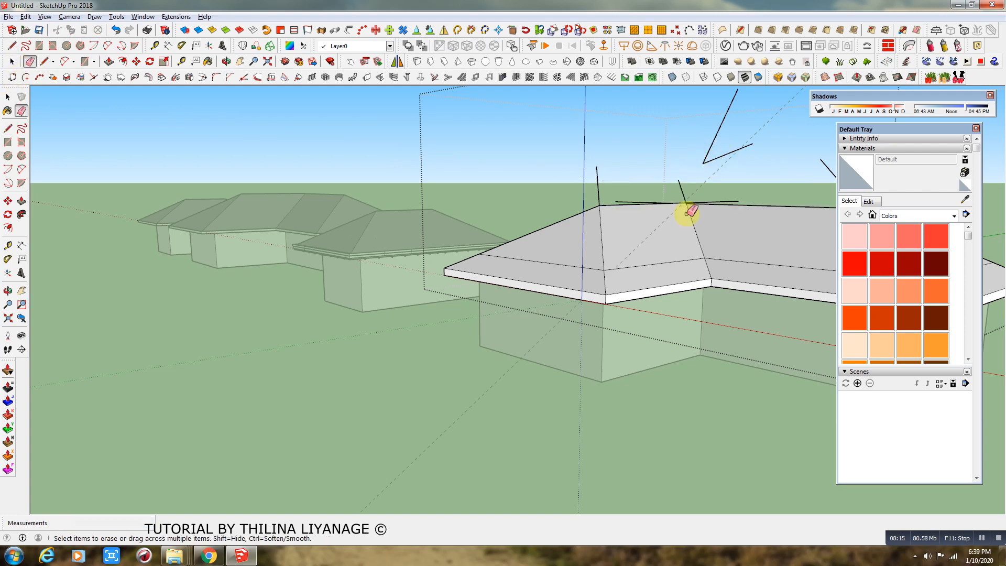
middle_click_drag(685, 214, 652, 272)
mouse_move(722, 235)
left_mouse_down()
mouse_move(665, 213)
mouse_move(621, 235)
mouse_move(563, 234)
left_mouse_up()
scroll(532, 311, "down", 2)
left_click(728, 278)
mouse_move(718, 332)
middle_mouse_down()
mouse_move(458, 456)
mouse_move(316, 451)
mouse_move(475, 262)
mouse_move(714, 272)
mouse_move(665, 292)
mouse_move(724, 302)
middle_mouse_up()
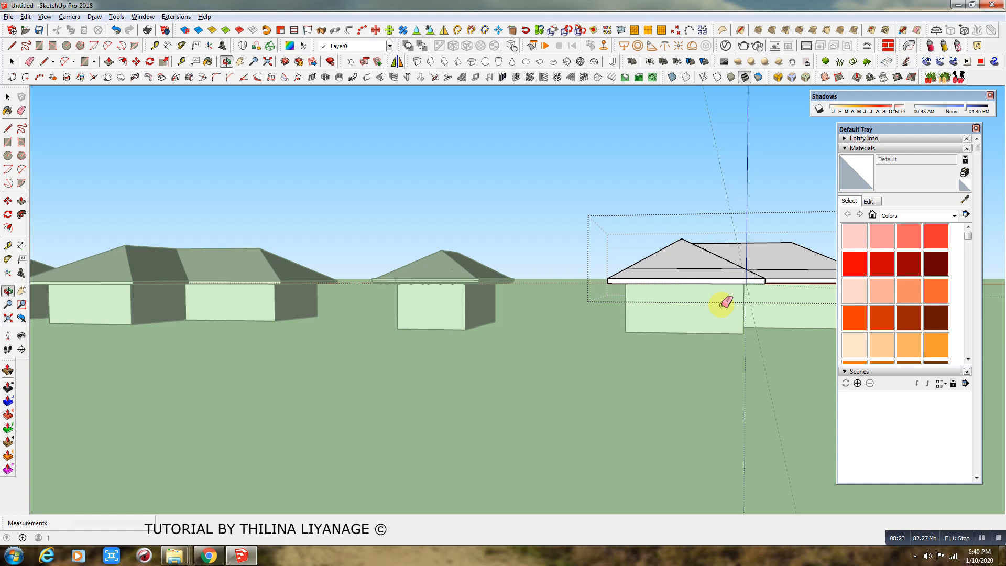
Leave the eave and roof group and remove the dashed protractor guide beside the building
left_click(7, 97)
middle_click_drag(411, 153, 468, 373)
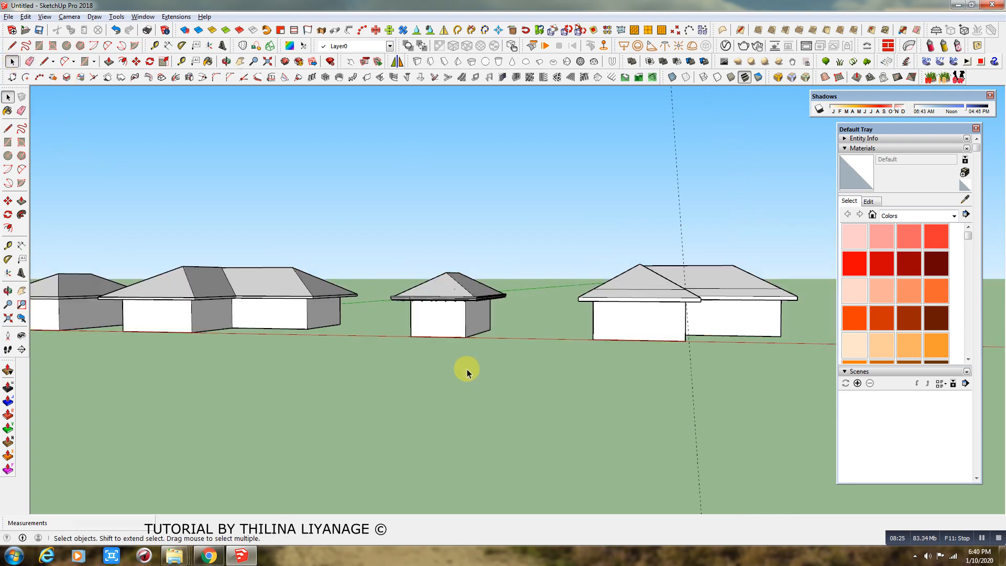
scroll(468, 373, "down", 3)
left_click(524, 428)
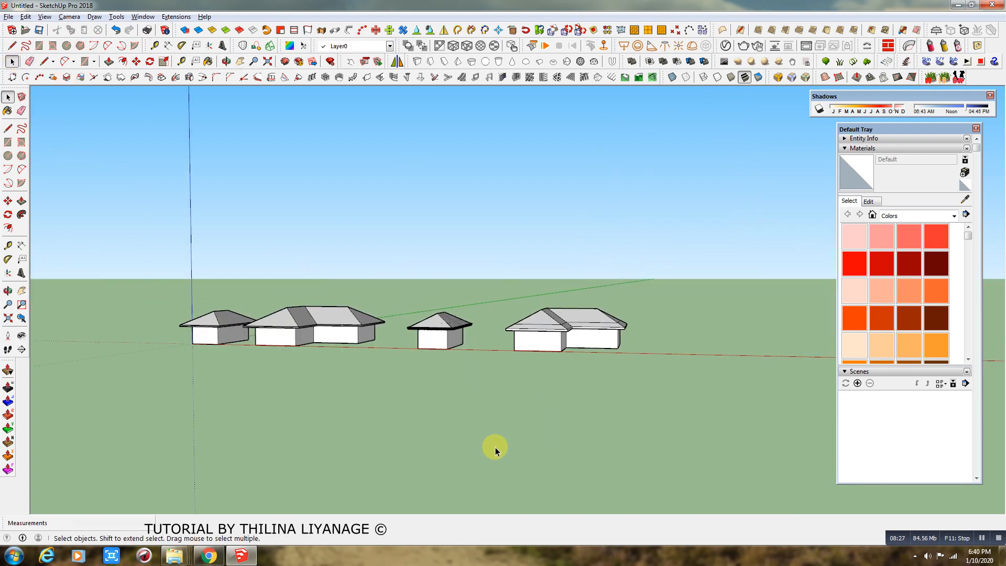
Examine the finished L-shaped roof and its eaves from several sides and at close range
scroll(587, 330, "up", 5)
middle_click_drag(575, 348, 643, 371)
scroll(190, 325, "down", 5)
middle_click_drag(558, 339, 405, 330)
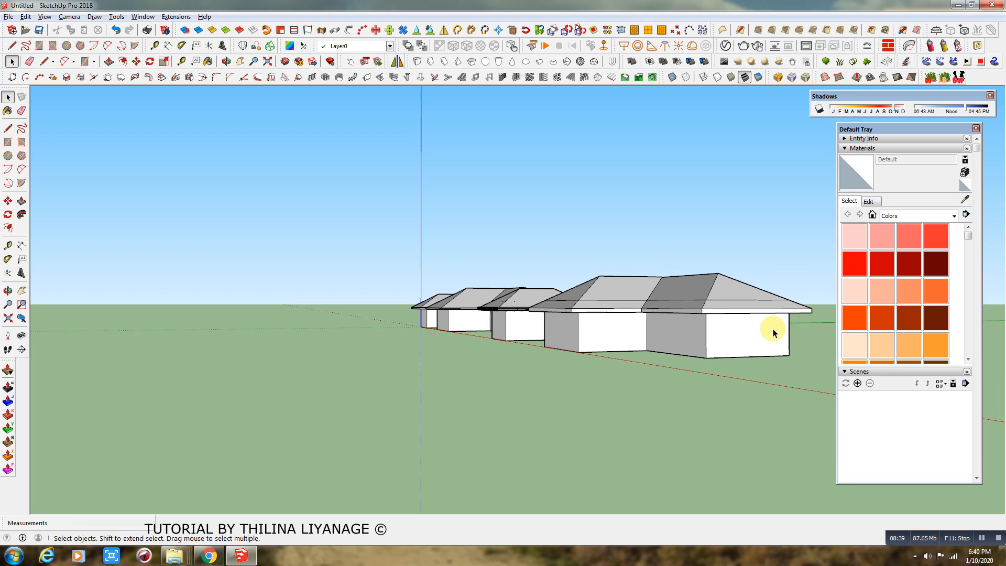
scroll(666, 354, "up", 3)
scroll(386, 319, "up", 4)
scroll(348, 309, "up", 4)
middle_click_drag(348, 310, 377, 324)
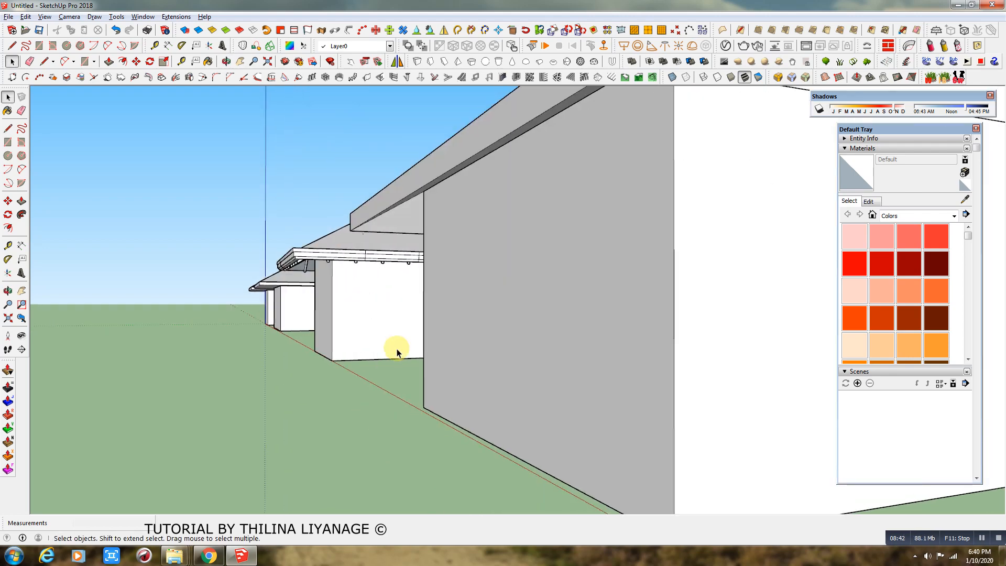
Switch to Windows Explorer and browse to the decoration folder under skp models > warehouse on Local Disk (E:)
left_click(191, 556)
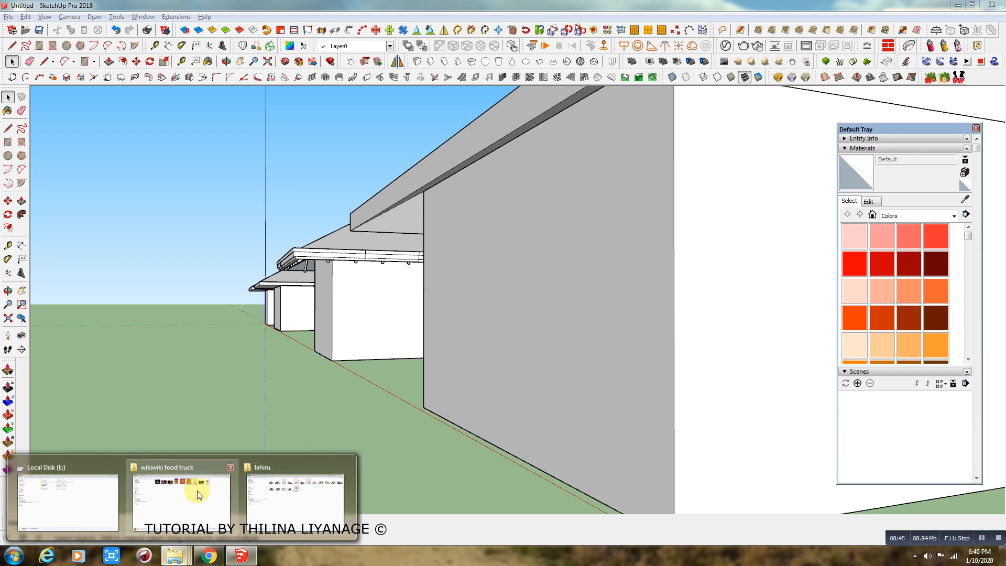
left_click(308, 513)
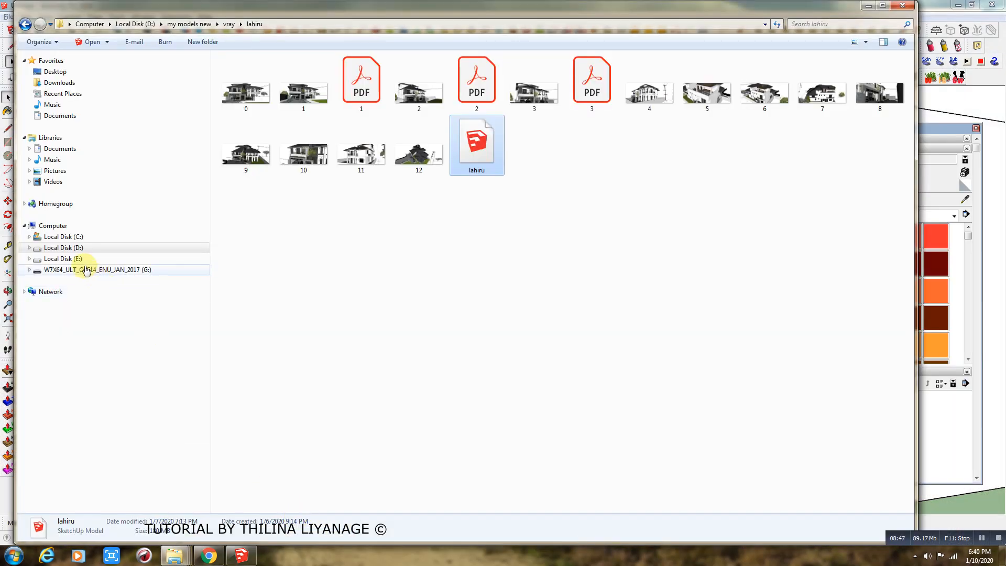
left_click(78, 258)
double_click(247, 84)
double_click(248, 138)
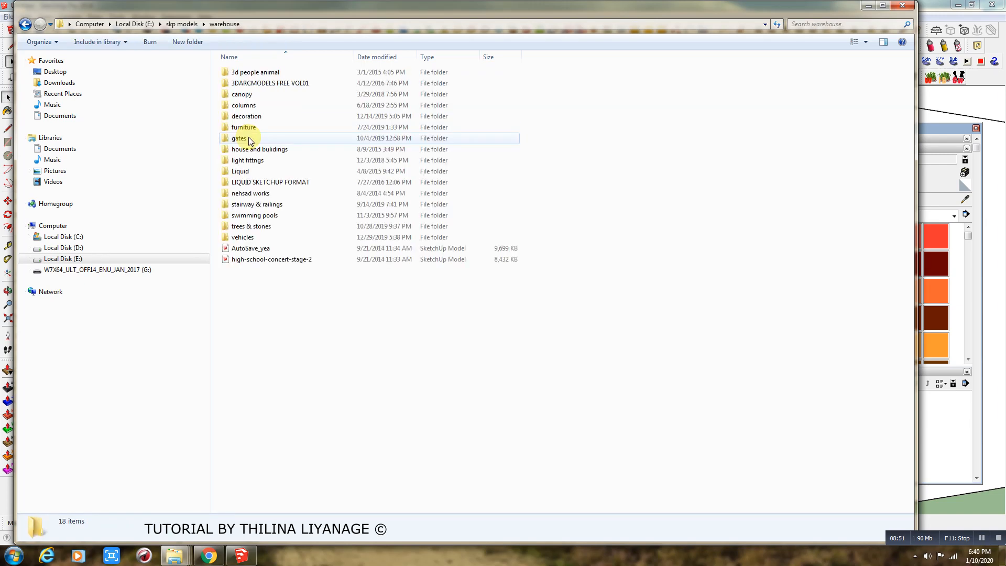
double_click(244, 116)
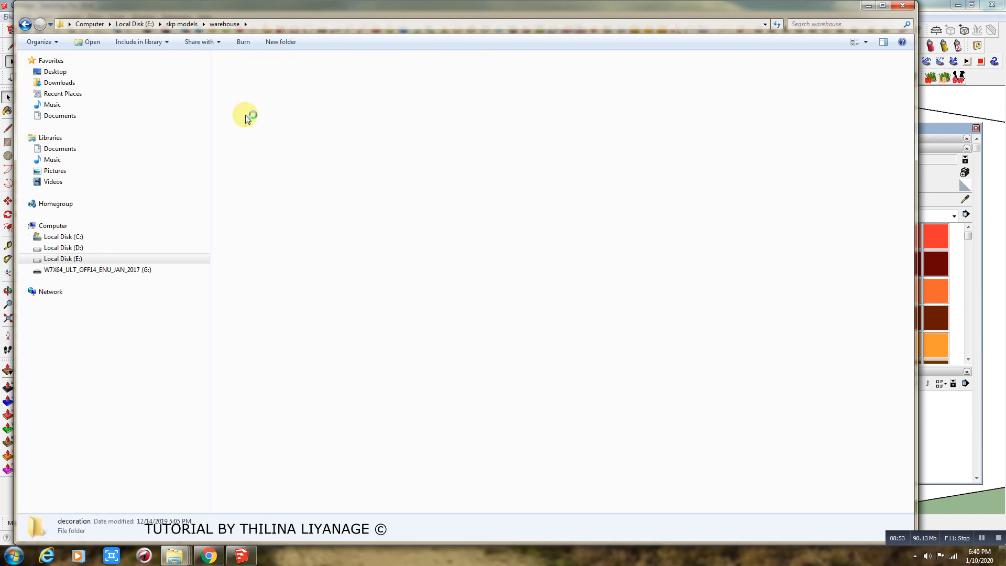
Open the model AutoSave_AutoSave_AutoSave_Wood-Moulding in SketchUp and minimize the file window
right_click(403, 244)
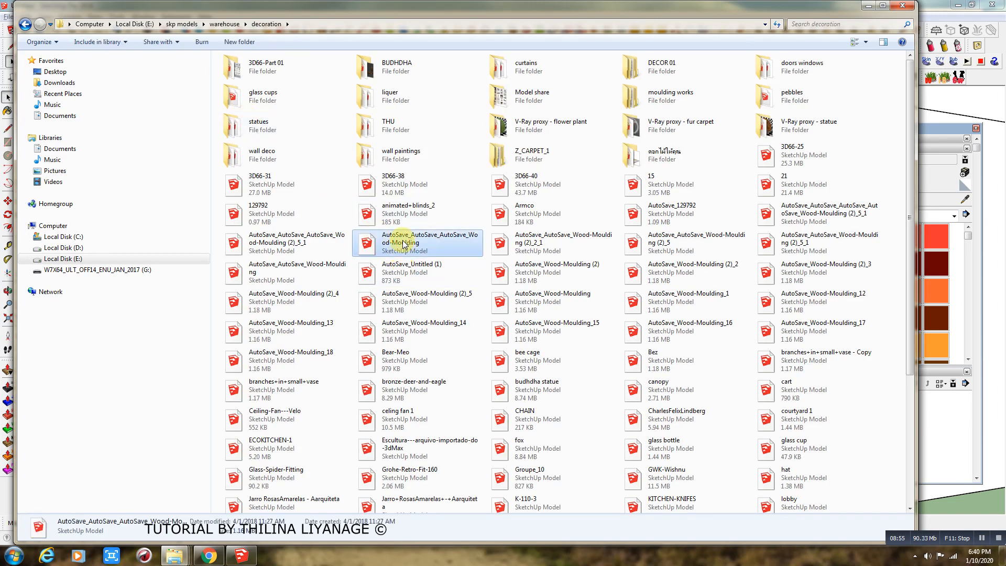
left_click(464, 284)
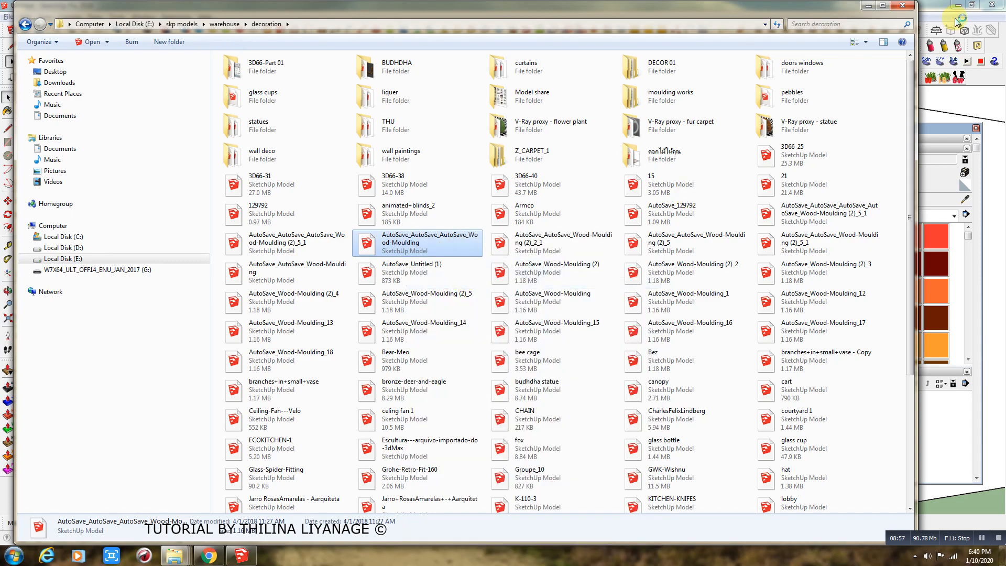
left_click(871, 7)
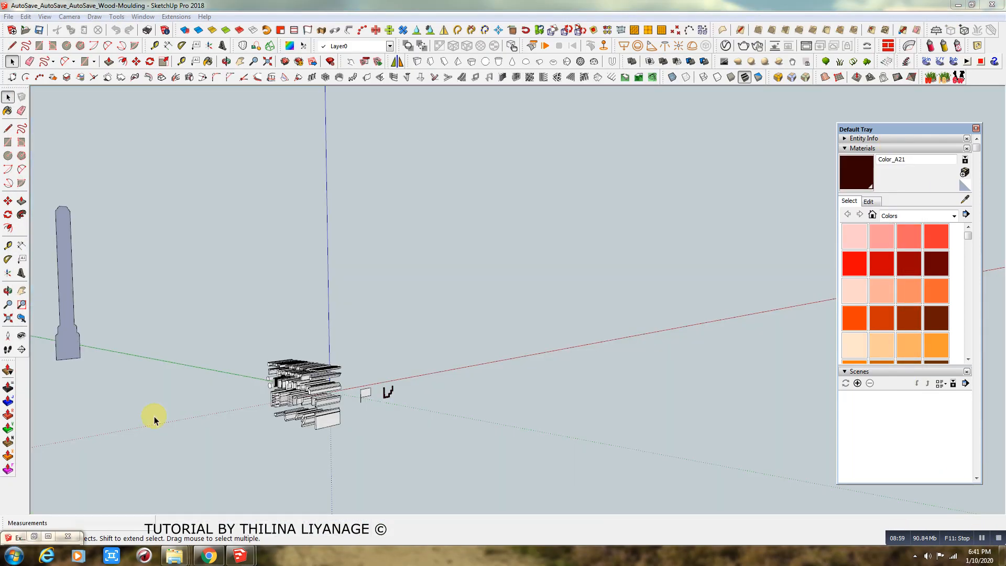
Select the last curved-face moulding in the fourth row of profiles, and switch back to the untitled roof model
key("space")
scroll(235, 425, "up", 4)
middle_click_drag(355, 392, 539, 315)
scroll(520, 339, "up", 4)
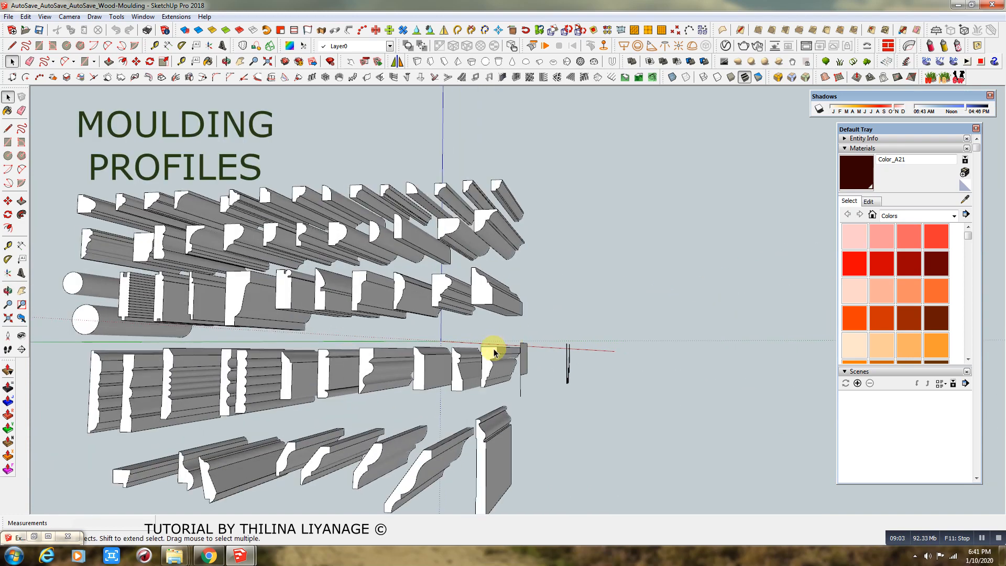
left_click(497, 367)
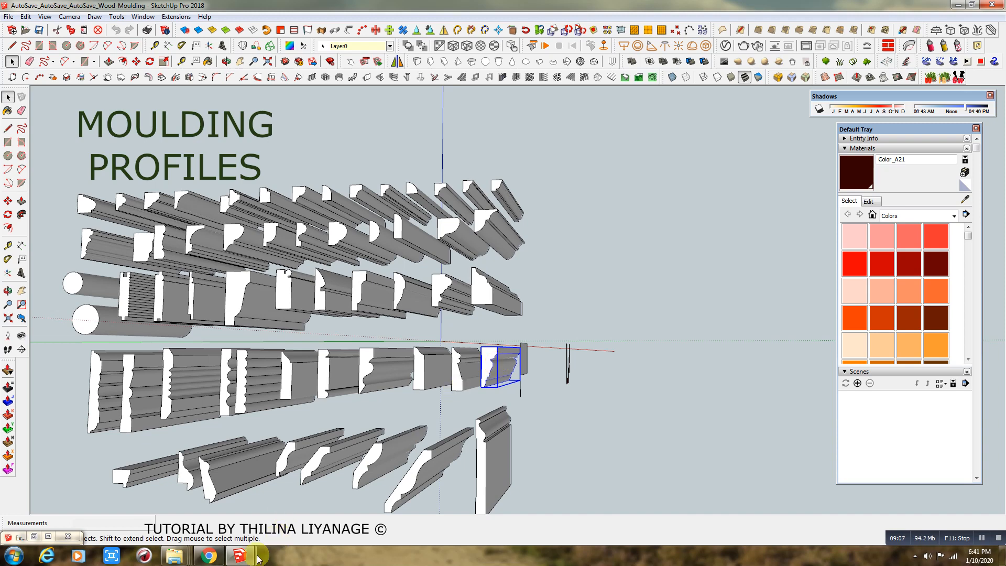
mouse_move(259, 558)
left_click(169, 507)
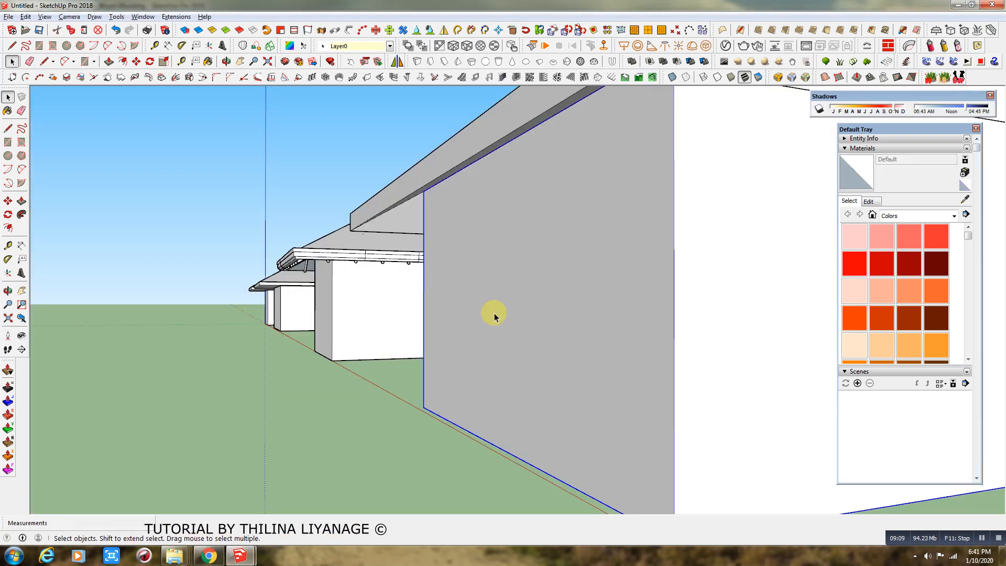
Paste the copied wood moulding onto the ground beside the L-shaped building's wall
scroll(494, 316, "down", 2)
key("ctrl+v")
scroll(474, 338, "up", 3)
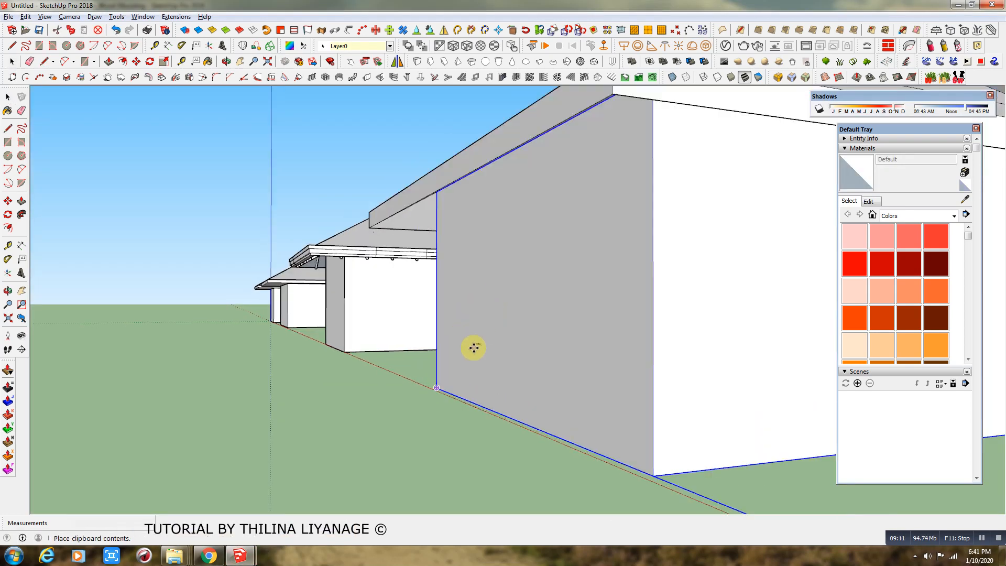
left_click(422, 431)
Scale the pasted moulding up uniformly from its upper corner to roughly twice its size
left_click(163, 61)
scroll(419, 440, "up", 5)
scroll(448, 423, "down", 5)
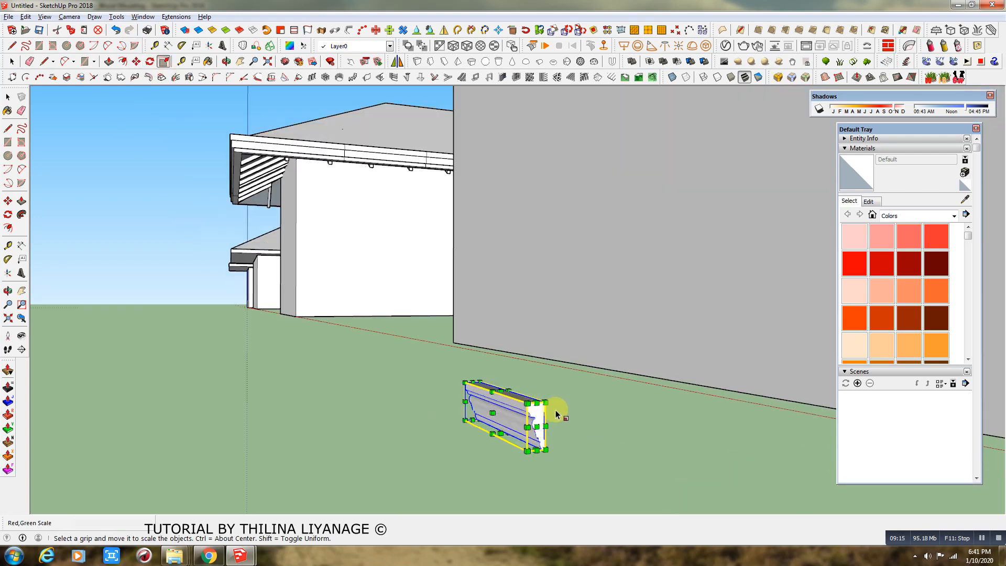
left_click_drag(544, 402, 767, 294)
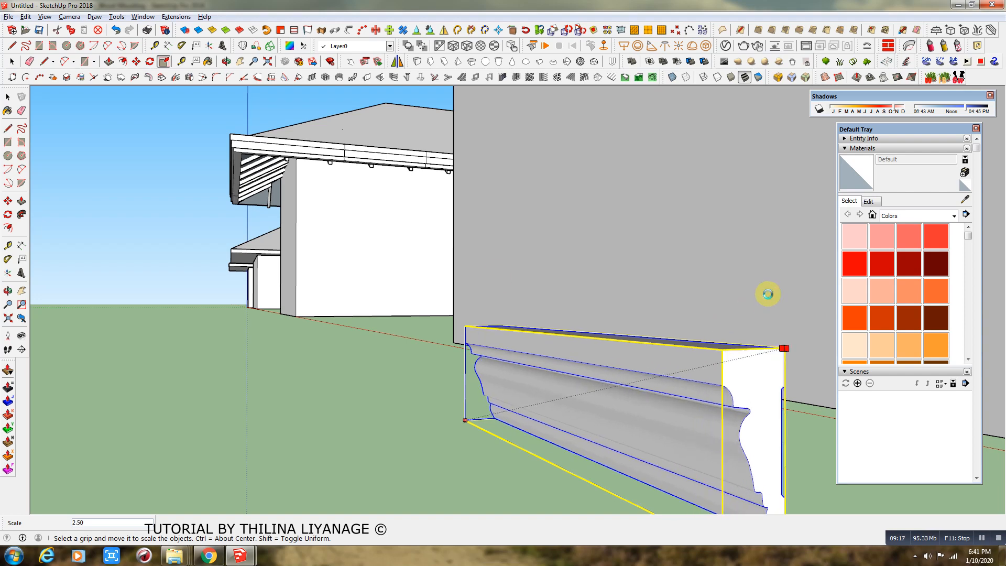
scroll(290, 253, "down", 5)
middle_click_drag(376, 228, 422, 416)
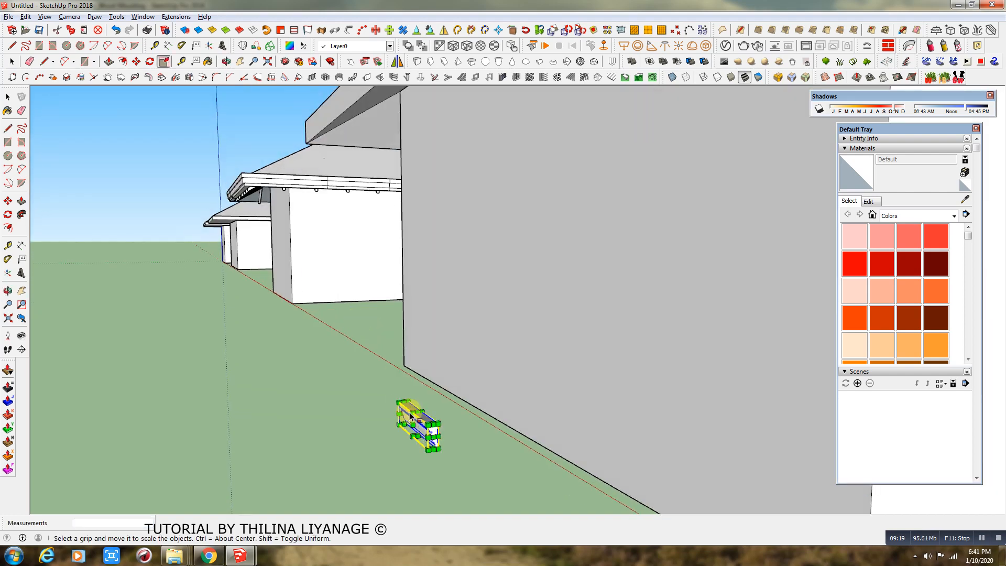
left_click_drag(439, 422, 495, 422)
Move the enlarged moulding by its lower back corner so it sits against the base of the L-shaped building's wall
left_click(136, 61)
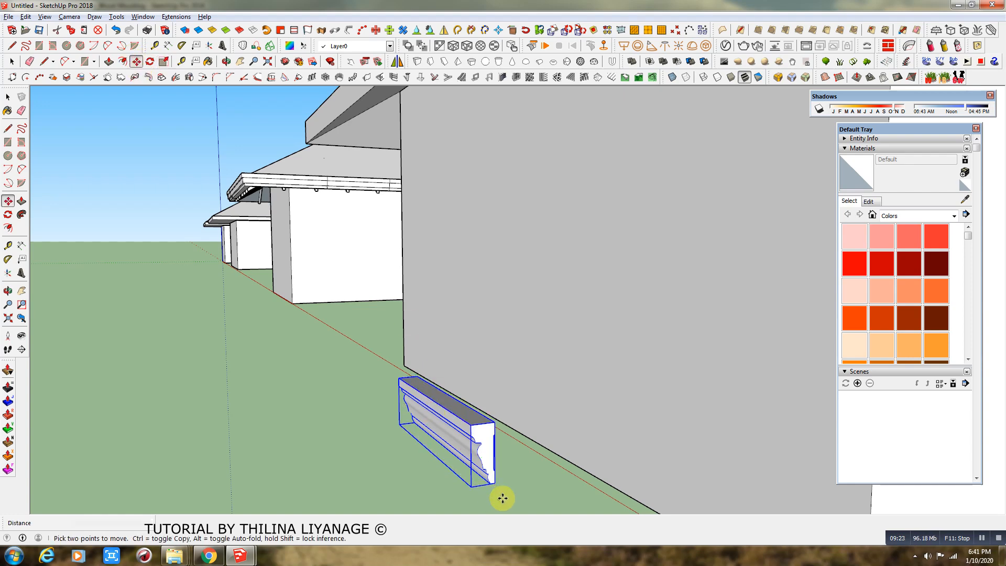
left_click(495, 483)
middle_click_drag(252, 254, 300, 266)
scroll(460, 227, "up", 1)
middle_click_drag(466, 234, 410, 375)
left_click(410, 375)
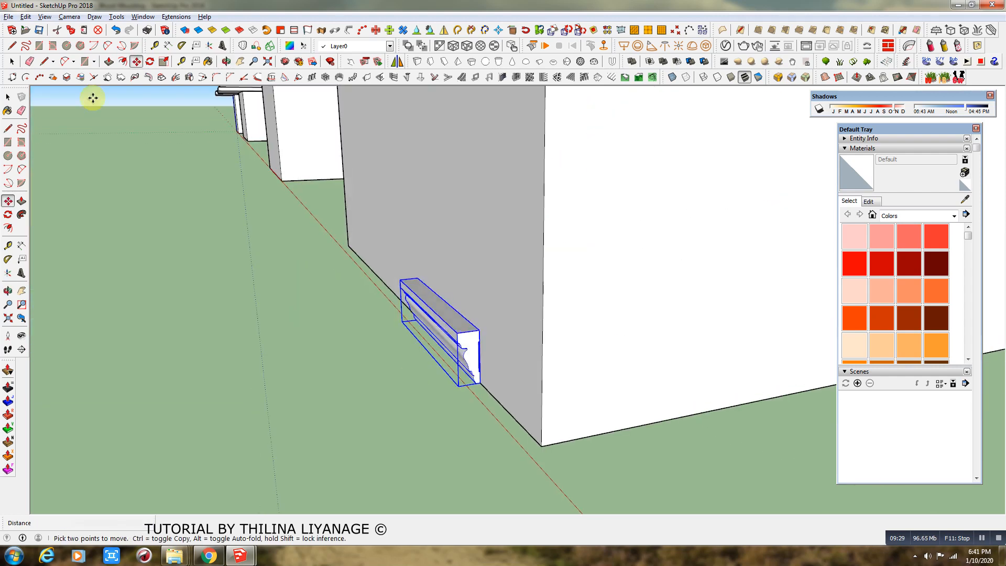
Open the moulding for editing, with the underside of the L-shaped building in view
left_click(12, 61)
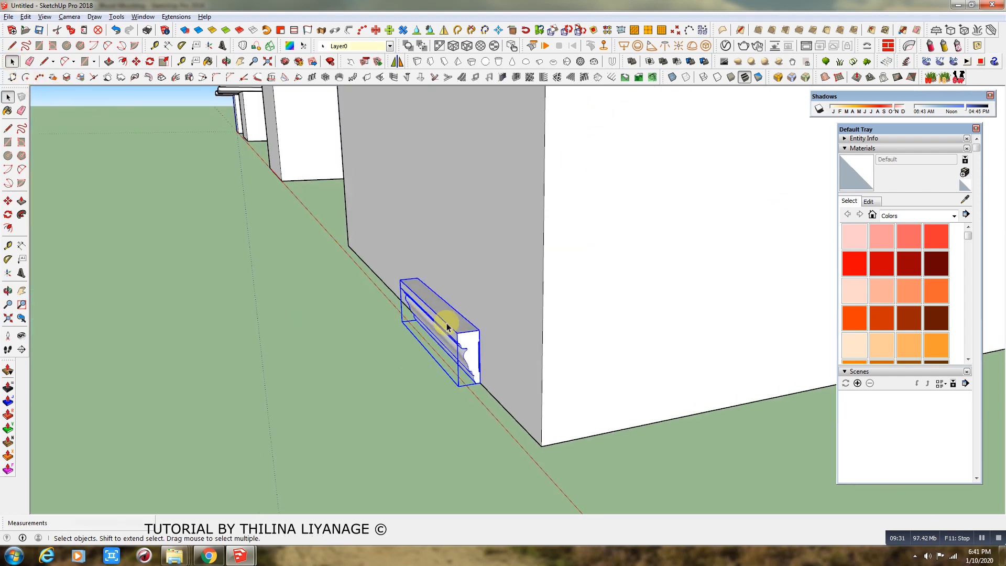
double_click(447, 327)
scroll(447, 327, "up", 3)
middle_click_drag(458, 285, 314, 194)
scroll(313, 195, "down", 3)
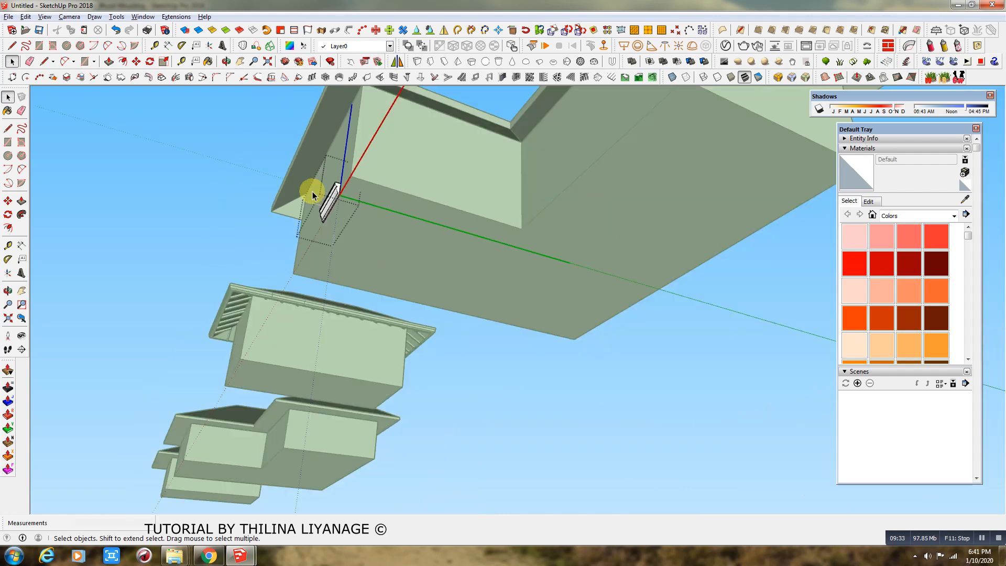
Cover the building's L-shaped underside with two rectangles and erase the edge dividing them
left_click(84, 61)
left_click(350, 175)
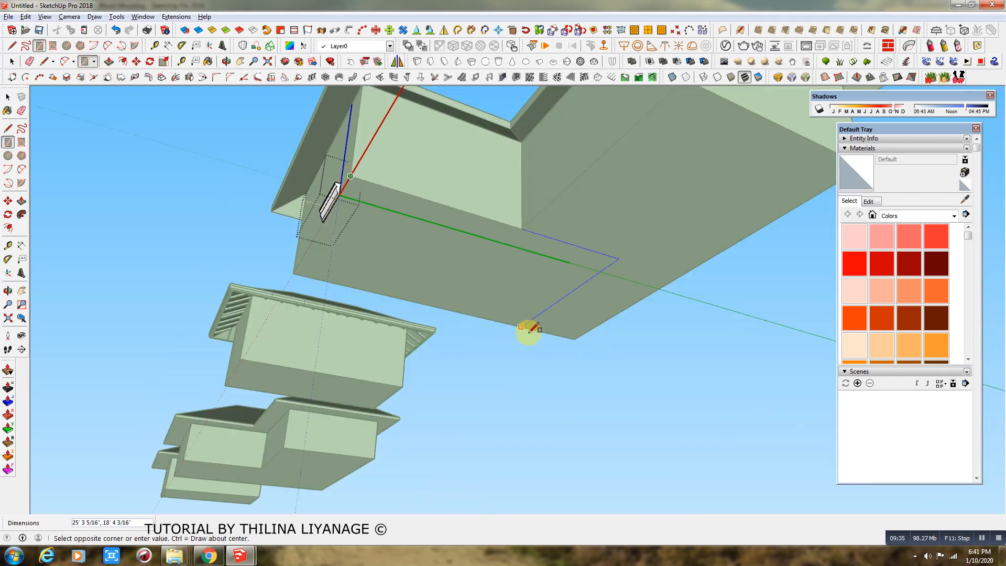
left_click(576, 339)
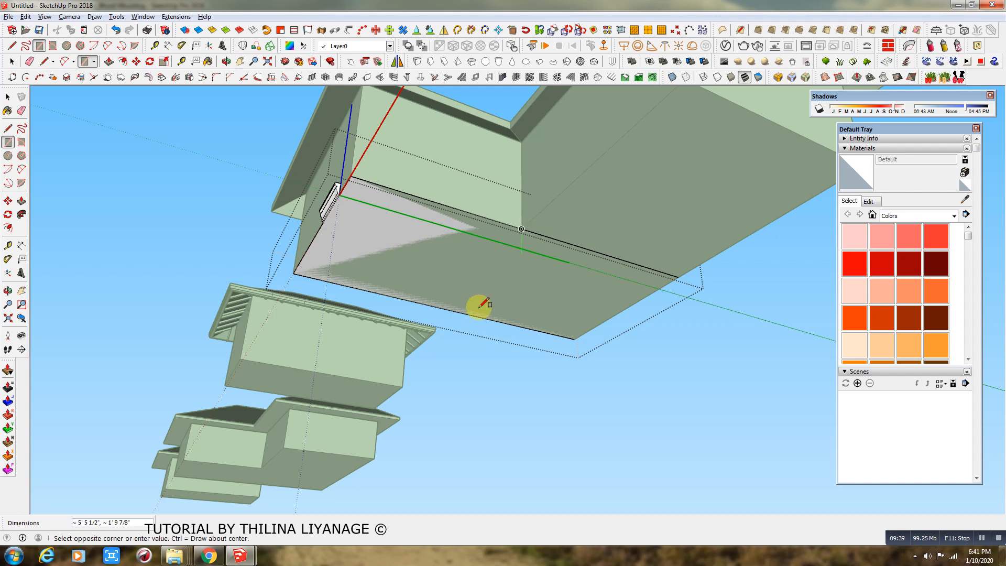
scroll(478, 301, "down", 3)
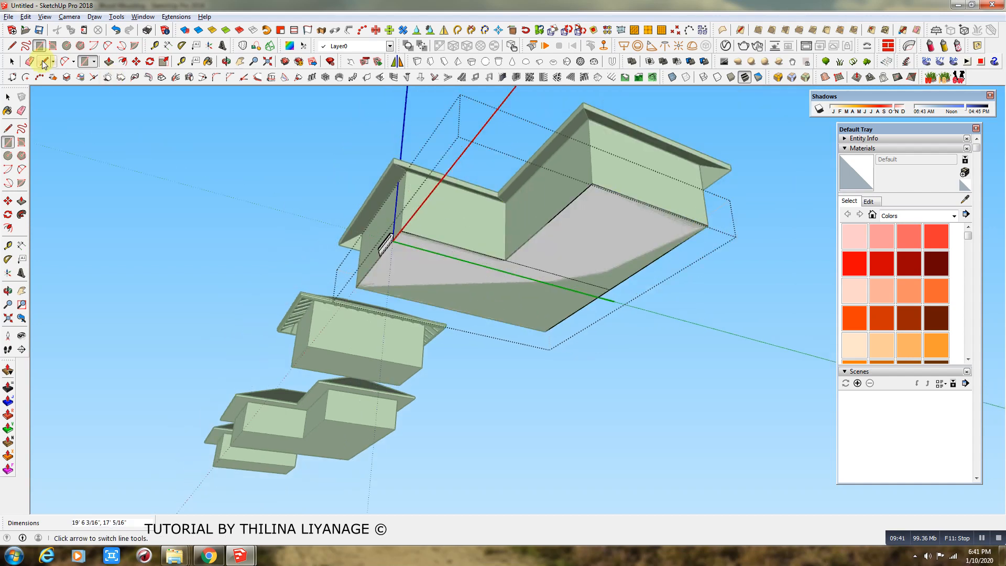
left_click(32, 62)
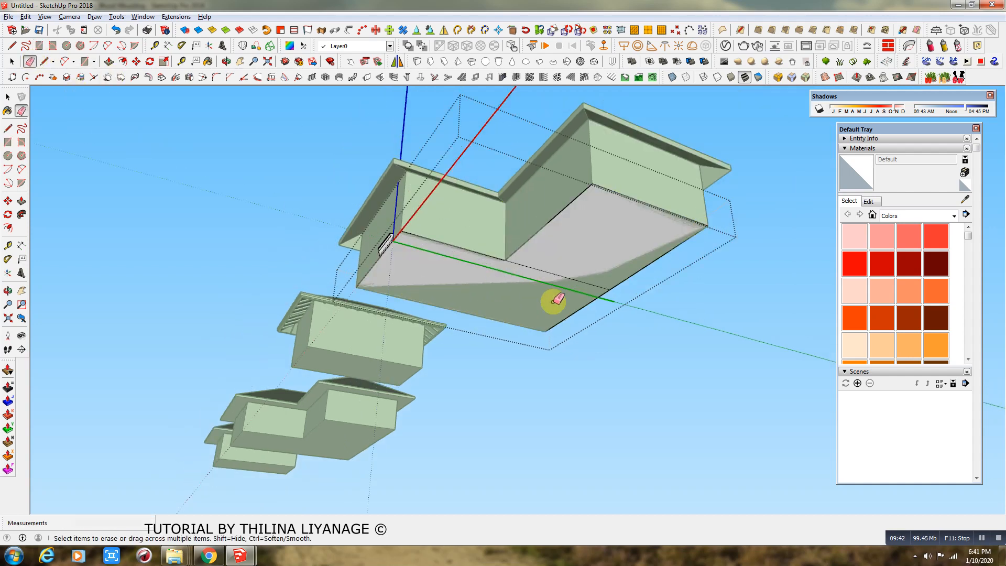
left_click(544, 271)
Extrude the moulding's end profile with Follow Me along the base edges around the L-shaped building
left_click(21, 214)
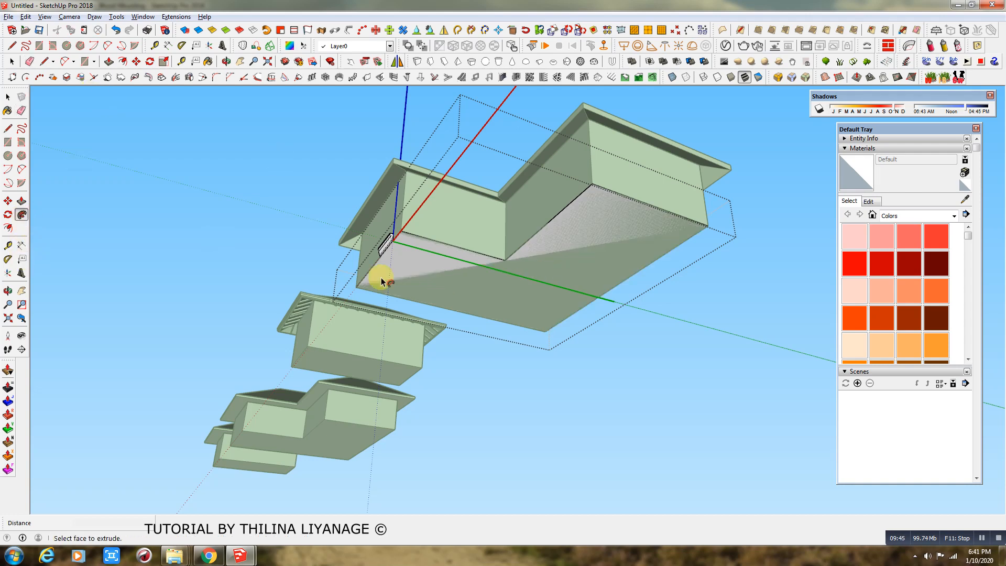
left_click(393, 238)
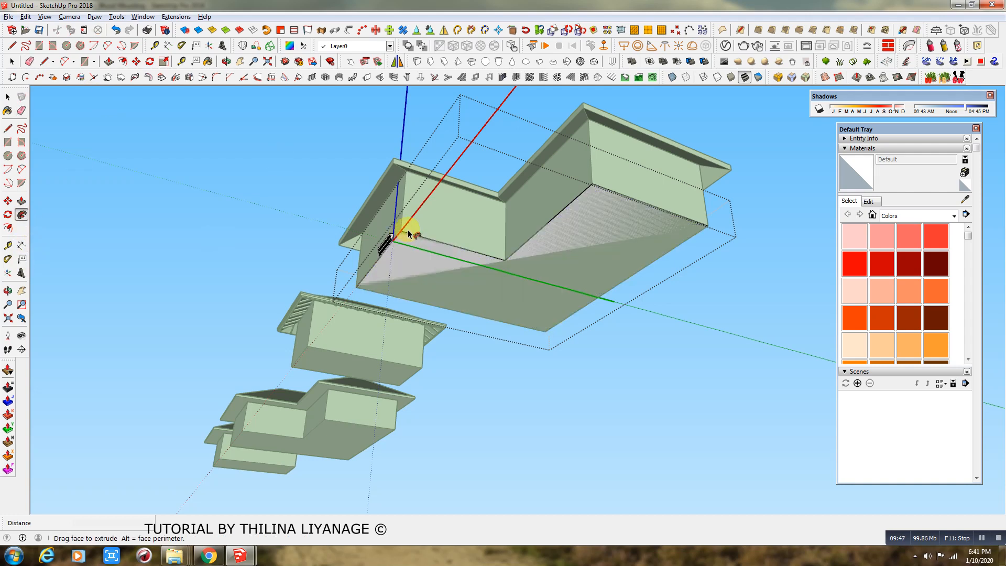
scroll(410, 233, "up", 3)
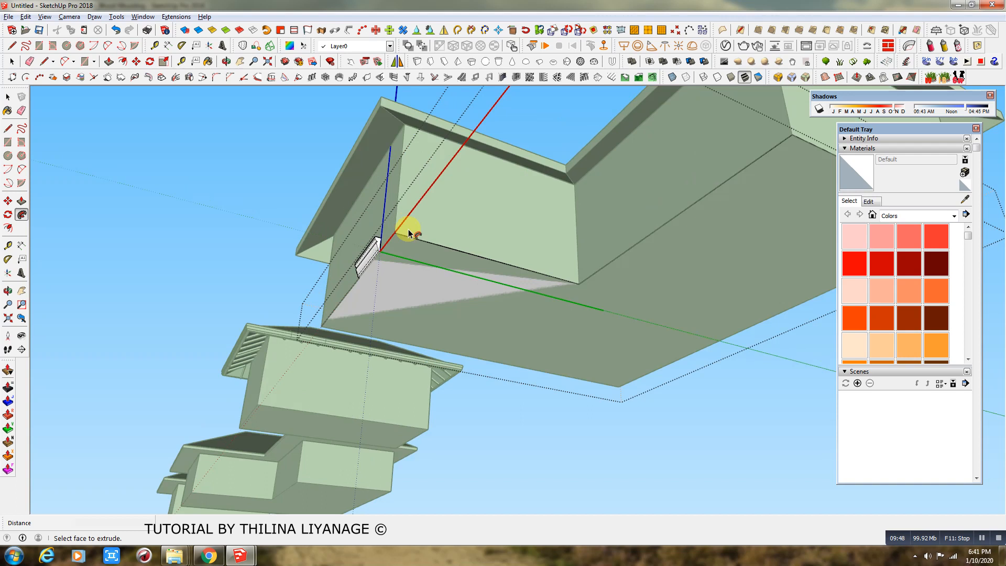
left_click(379, 250)
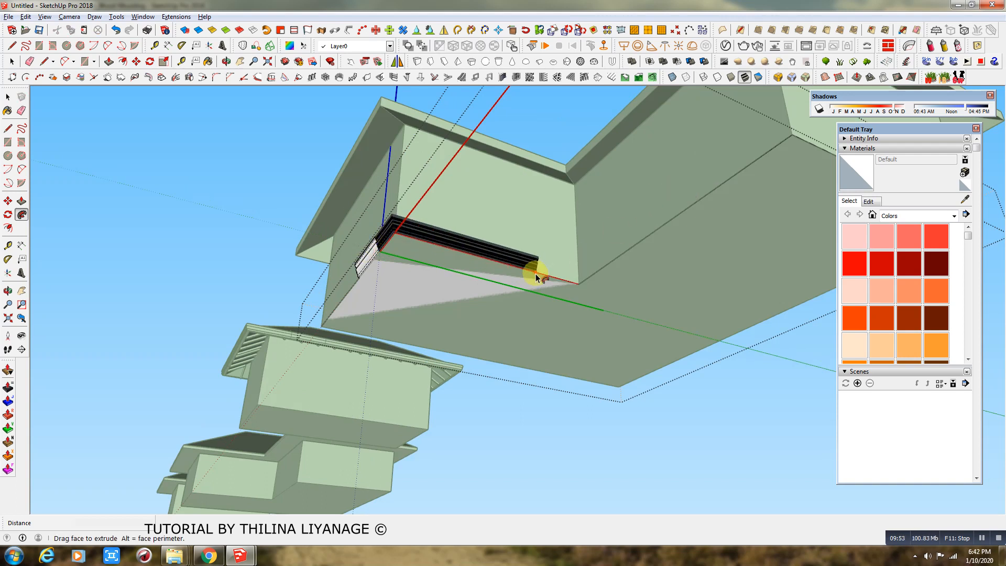
scroll(626, 246, "down", 2)
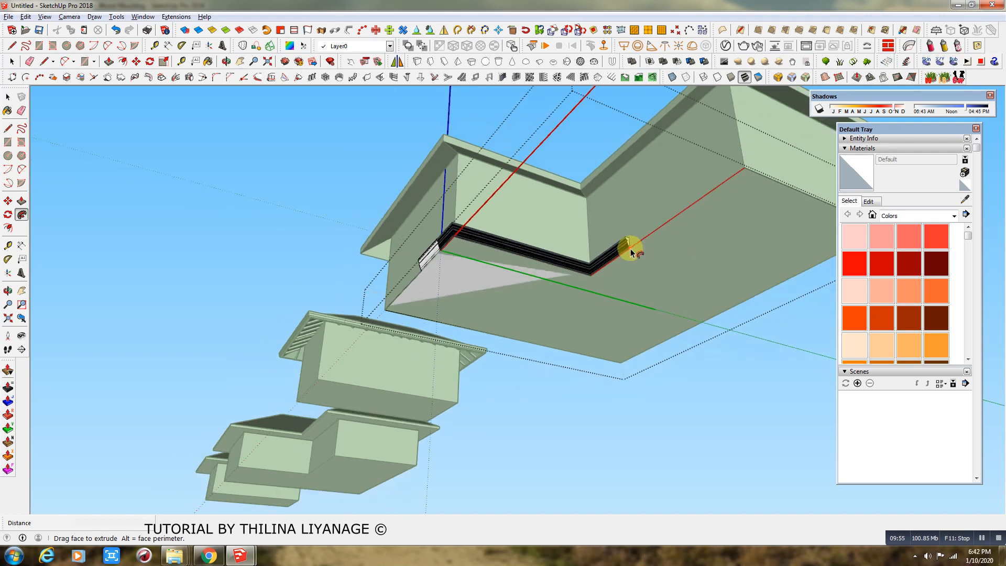
scroll(631, 253, "down", 1)
left_click_drag(711, 200, 813, 229)
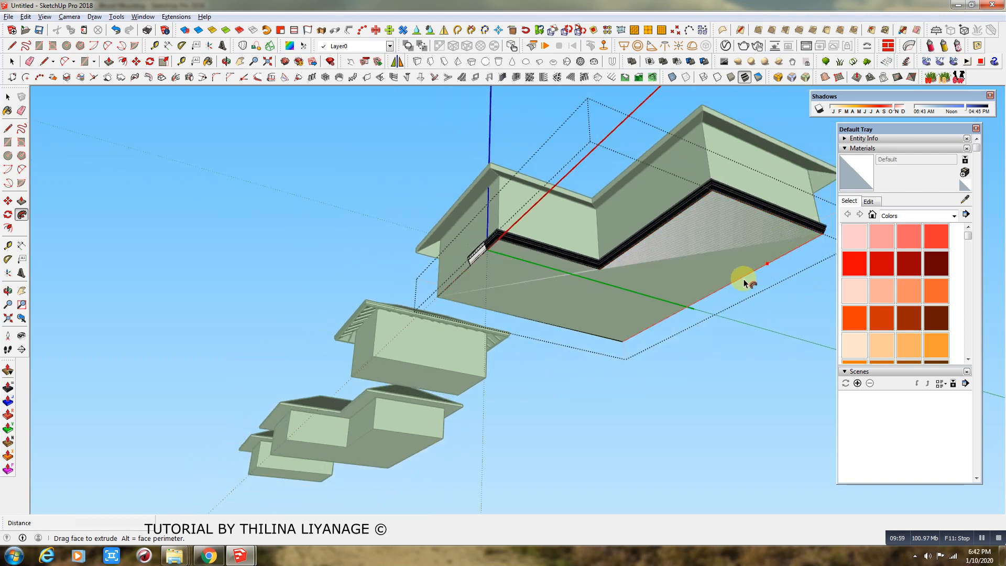